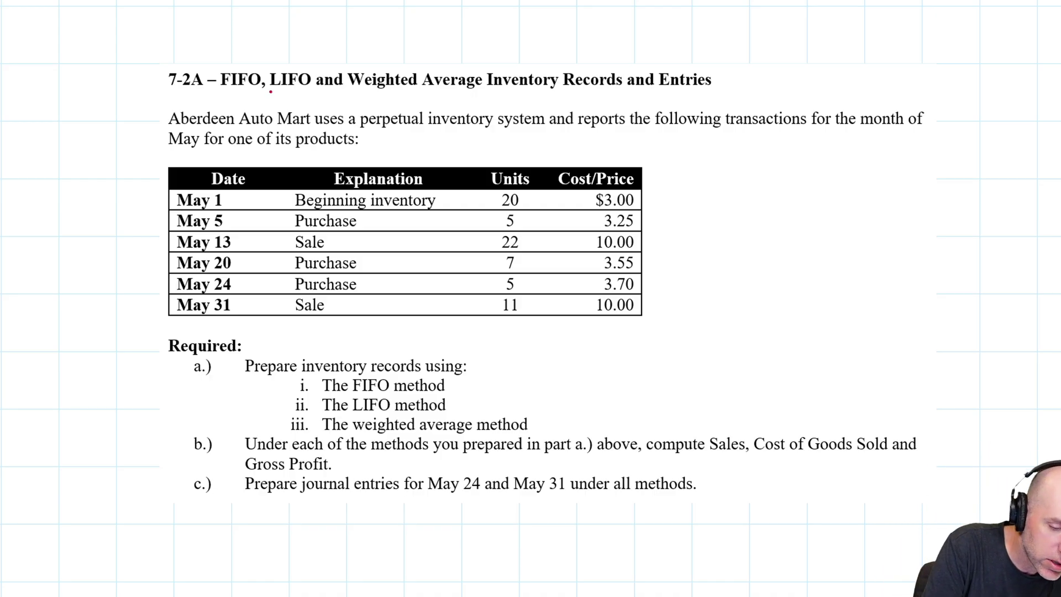
# - Double-underline the word LIFO in red in the exercise title
pyautogui.moveTo(270, 89); pyautogui.dragTo(312, 89)
pyautogui.moveTo(270, 97); pyautogui.dragTo(319, 99)
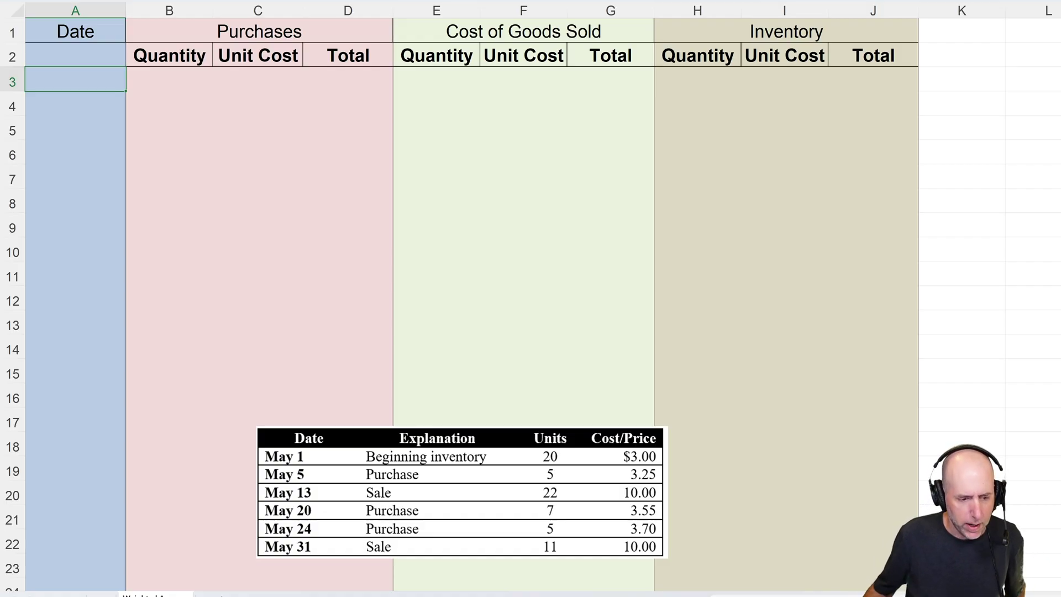
# - Record the May 1 beginning inventory in row 3 with quantity 20, unit cost 3 and total 60 under Inventory
pyautogui.write("'May 1")
pyautogui.press('Tab')
pyautogui.moveTo(259, 31); pyautogui.dragTo(259, 177)
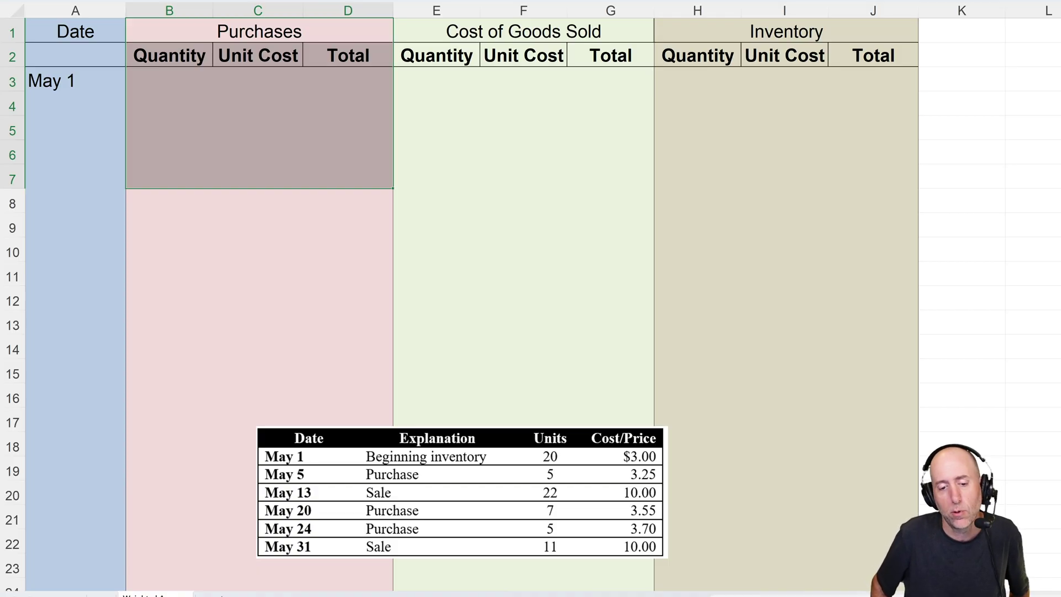
pyautogui.moveTo(524, 31); pyautogui.dragTo(523, 178)
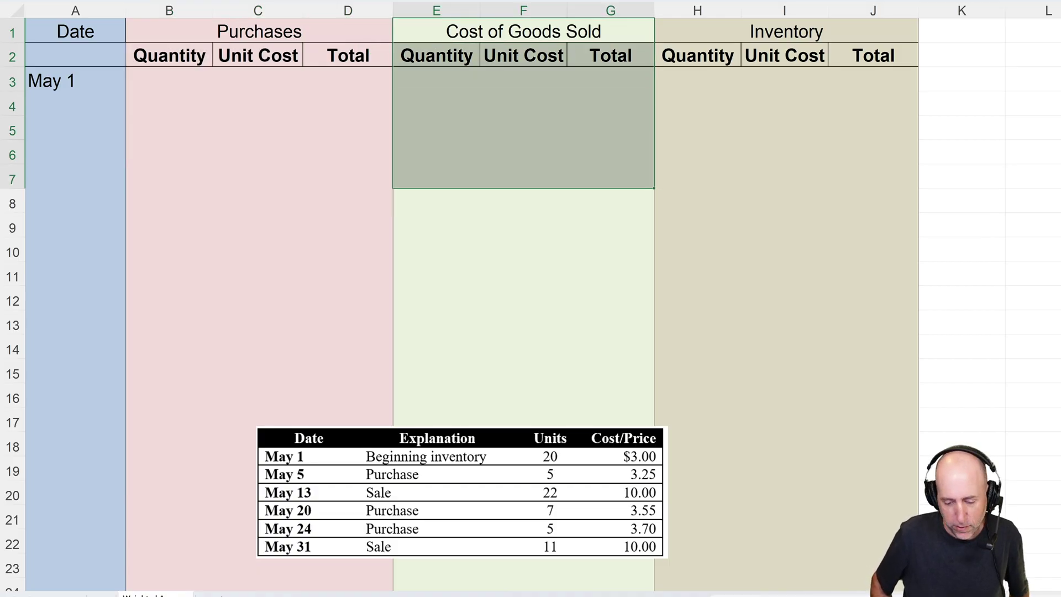
pyautogui.moveTo(787, 31)
pyautogui.mouseDown()
pyautogui.moveTo(786, 155)
pyautogui.moveTo(786, 31)
pyautogui.mouseUp()
pyautogui.click(697, 79)
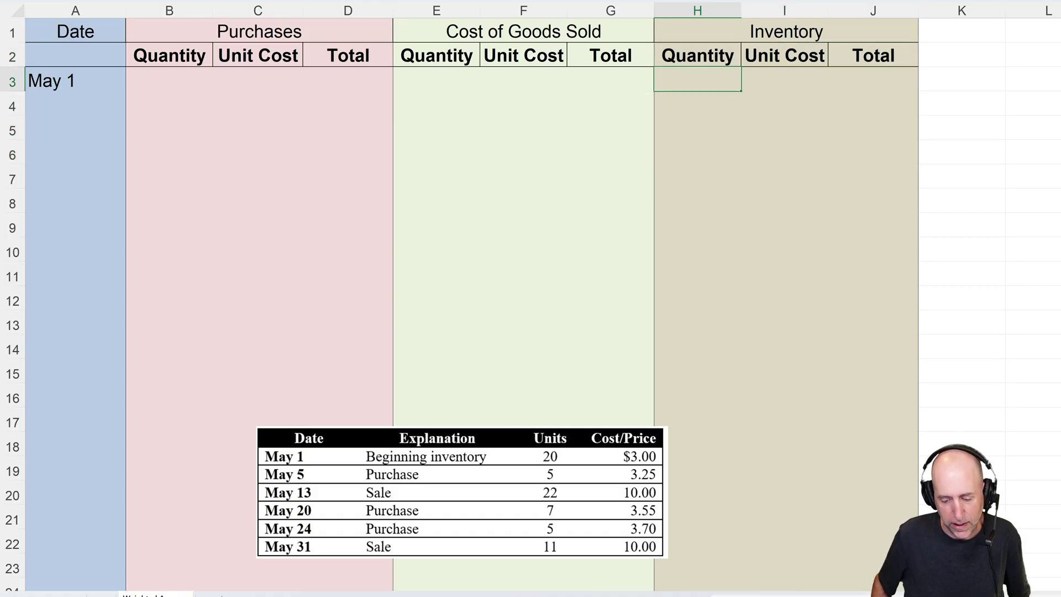
pyautogui.write('20')
pyautogui.press('Tab')
pyautogui.write('3')
pyautogui.press('Tab')
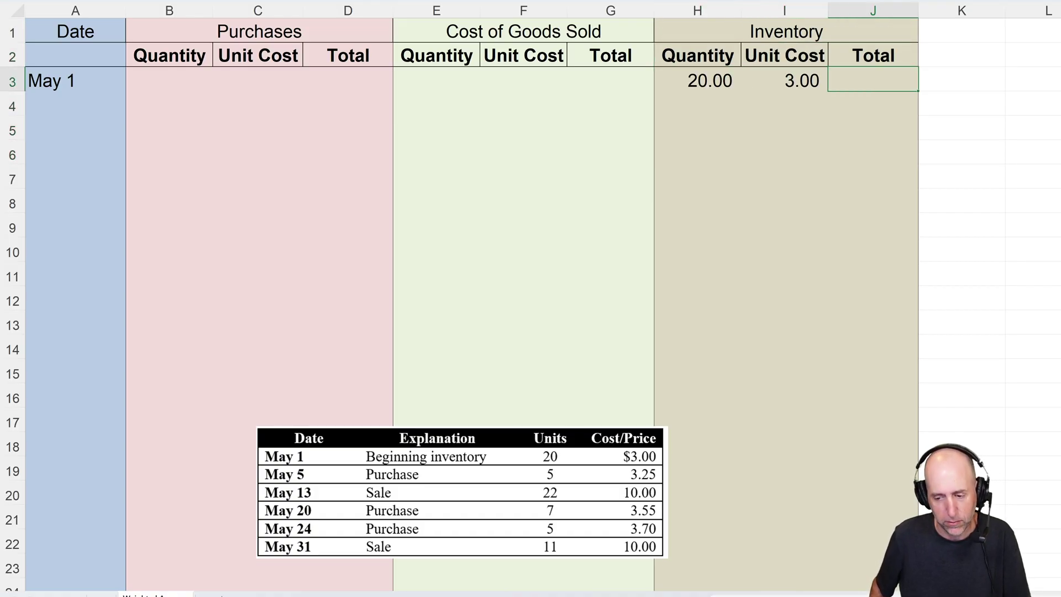
pyautogui.write('60')
pyautogui.press('Return')
# - Add a bottom border under the May 1 row from the Date column through the Inventory Total column
pyautogui.press('Up')
pyautogui.hotkey('shift', 'Left')
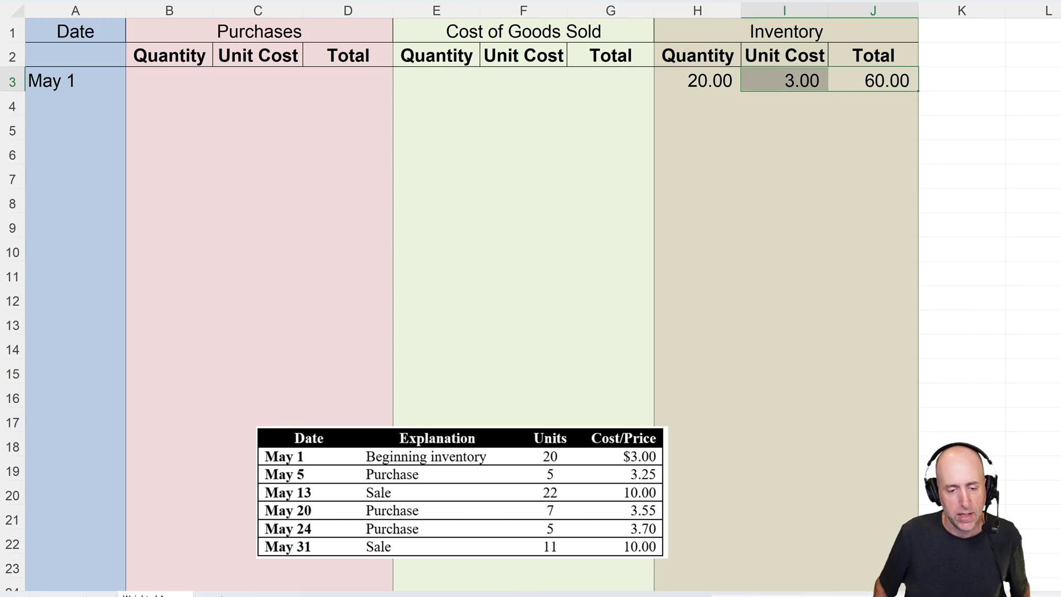
pyautogui.hotkey('shift', 'Left')
pyautogui.hotkey('shift', 'Left')
pyautogui.hotkey('shift', 'Left')
pyautogui.hotkey('shift', 'Left')
pyautogui.hotkey('shift', 'Left')
pyautogui.hotkey('shift', 'Left')
pyautogui.hotkey('shift', 'Left')
pyautogui.hotkey('shift', 'Left')
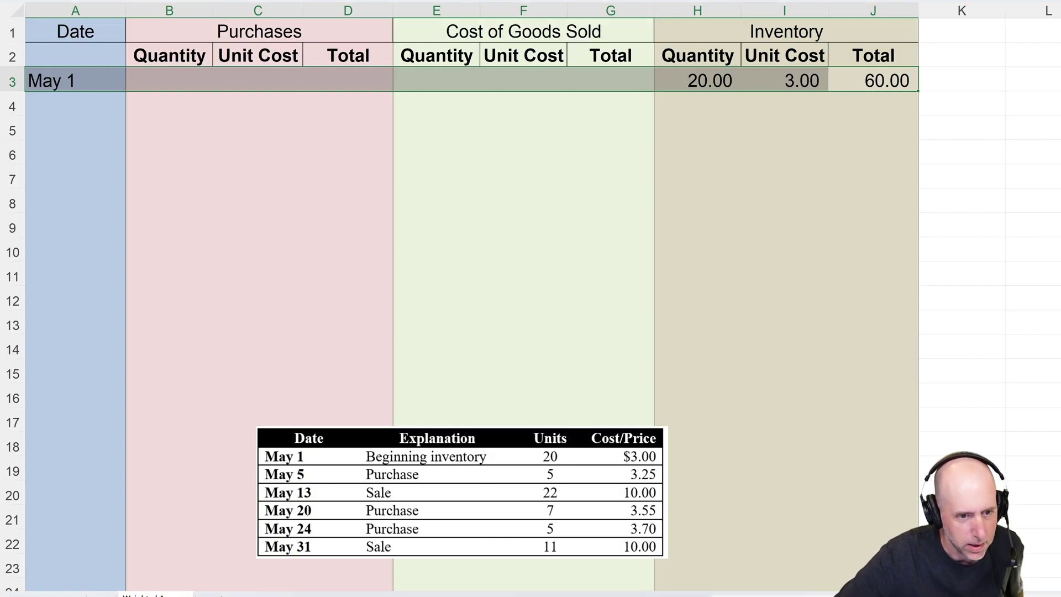
pyautogui.hotkey('alt', 'Tab')
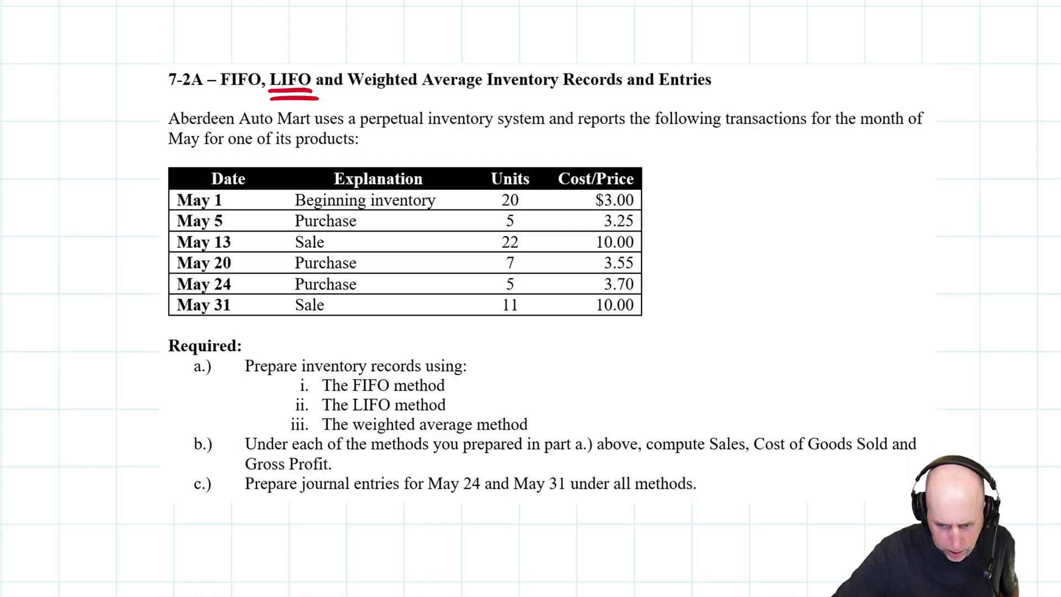
pyautogui.hotkey('alt', 'Tab')
pyautogui.click(258, 104)
# - Enter May 5 as the date in cell A4
pyautogui.click(98, 103)
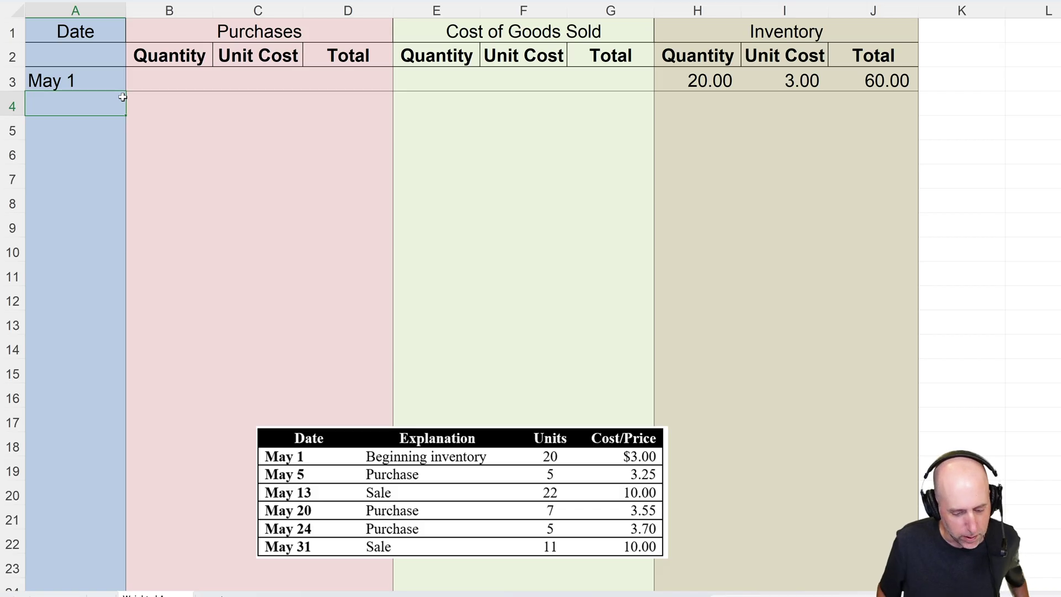
pyautogui.write("'May 5")
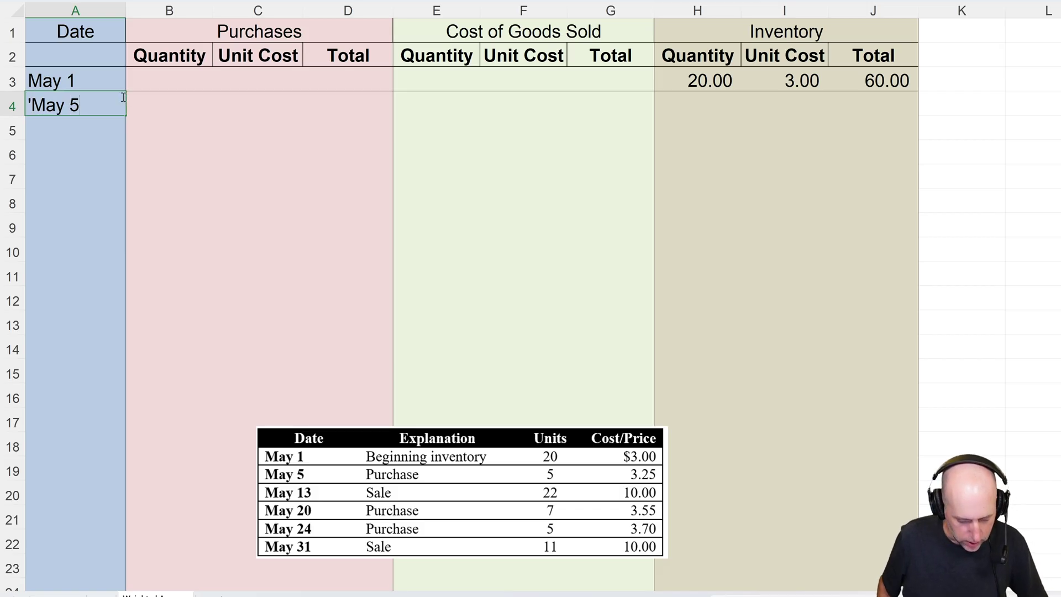
pyautogui.press('Tab')
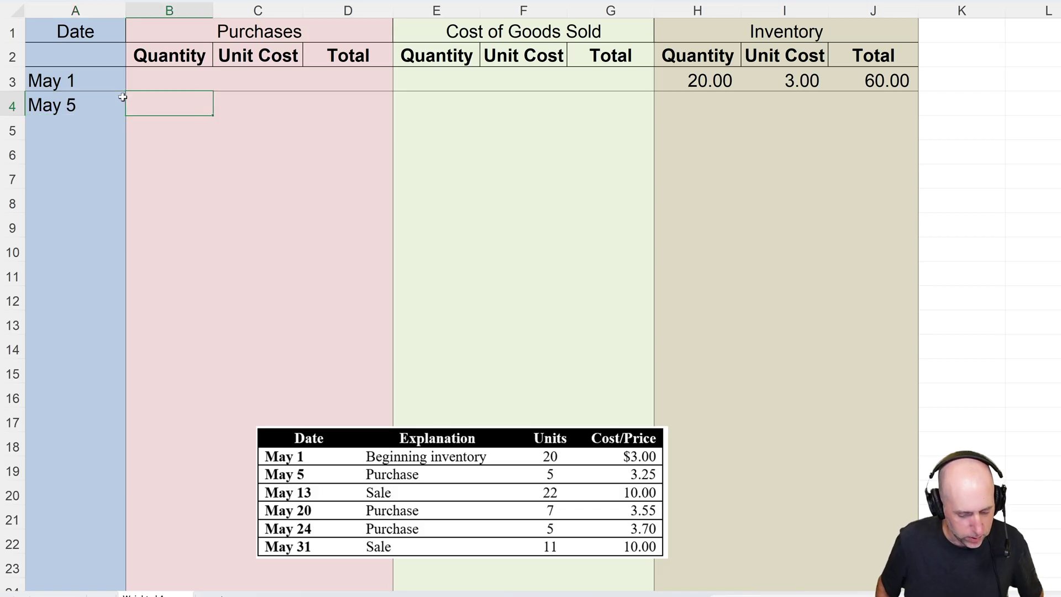
# - Examine the Purchases section from its header down through row 12
pyautogui.press('Up')
pyautogui.press('Up')
pyautogui.press('Up')
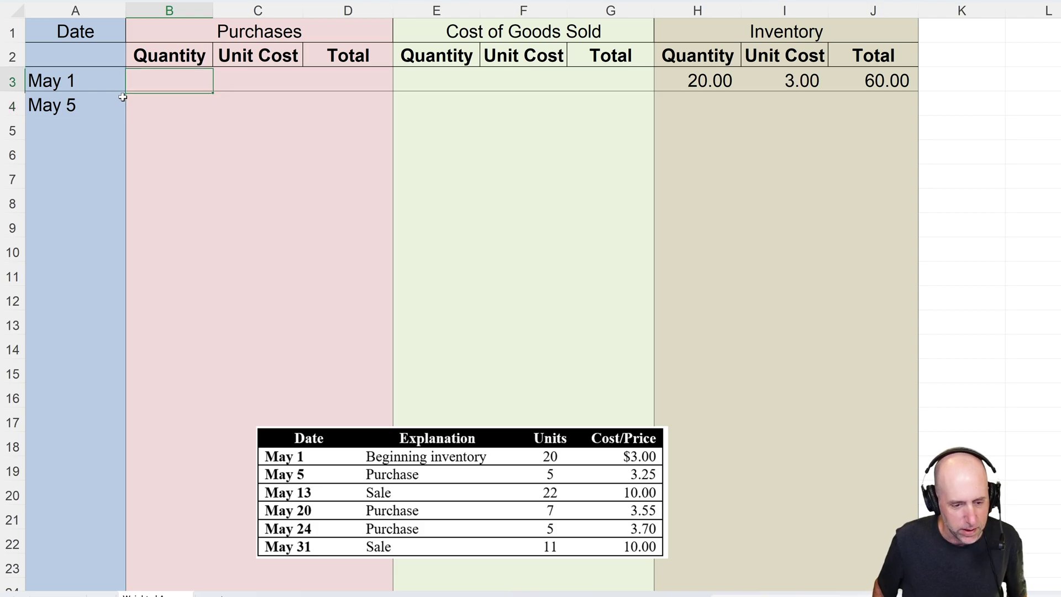
pyautogui.hotkey('shift', 'Down')
pyautogui.hotkey('shift', 'Down')
pyautogui.hotkey('shift', 'Down')
pyautogui.hotkey('shift', 'Down')
pyautogui.hotkey('shift', 'Down')
pyautogui.hotkey('shift', 'Down')
pyautogui.hotkey('shift', 'Down')
pyautogui.hotkey('shift', 'Down')
pyautogui.hotkey('shift', 'Down')
pyautogui.hotkey('shift', 'Down')
pyautogui.hotkey('shift', 'Down')
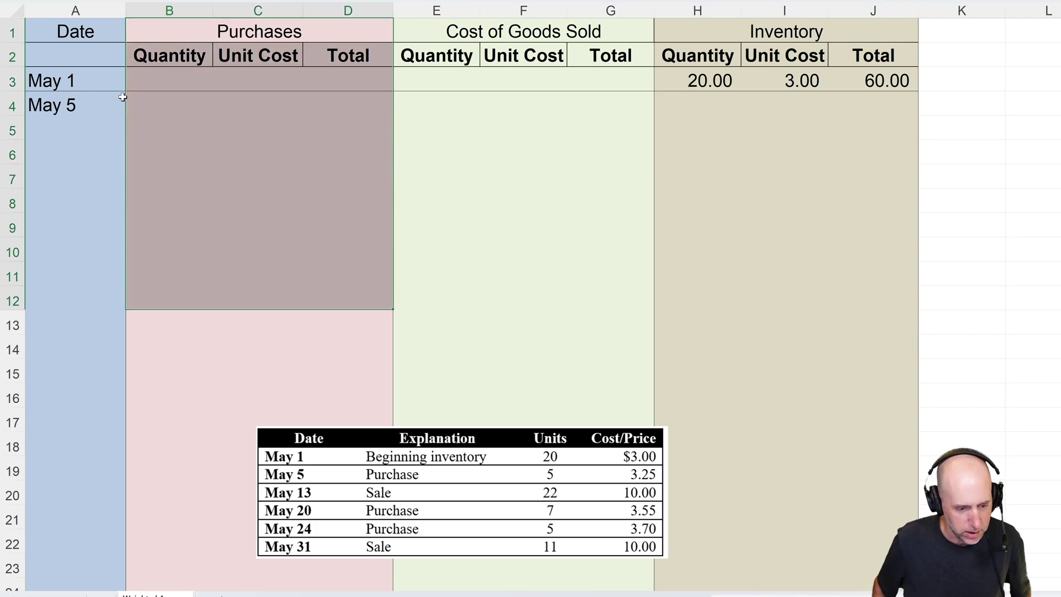
pyautogui.hotkey('shift', 'Up')
pyautogui.hotkey('shift', 'Up')
pyautogui.hotkey('shift', 'Up')
pyautogui.hotkey('shift', 'Up')
pyautogui.hotkey('shift', 'Up')
pyautogui.hotkey('shift', 'Up')
pyautogui.hotkey('shift', 'Up')
pyautogui.hotkey('shift', 'Up')
pyautogui.hotkey('shift', 'Up')
pyautogui.hotkey('shift', 'Up')
# - Record the May 5 purchase with quantity 5, unit cost 3.25 and a total formula multiplying B4 by C4
pyautogui.press('Down')
pyautogui.press('Down')
pyautogui.write('5')
pyautogui.press('Tab')
pyautogui.write('3.25')
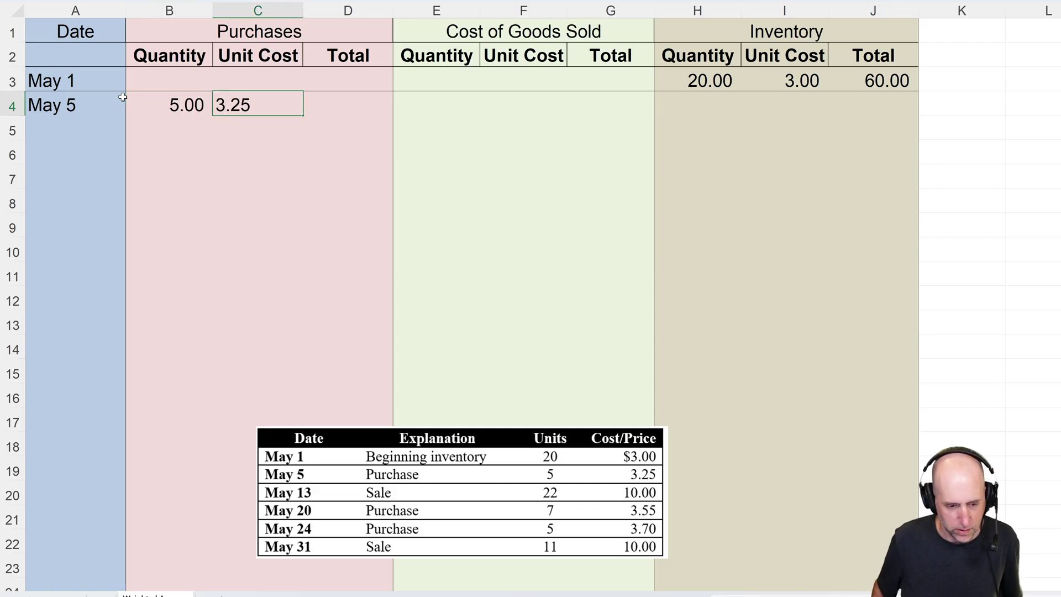
pyautogui.press('Tab')
pyautogui.write('=')
pyautogui.press('Left')
pyautogui.press('Left')
pyautogui.write('*')
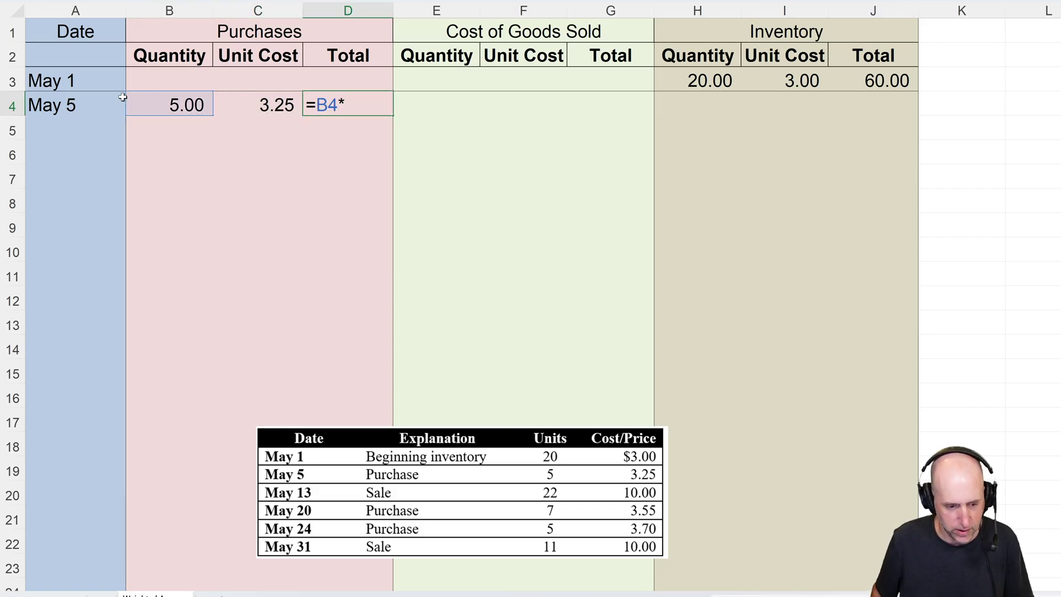
pyautogui.press('Left')
pyautogui.press('Return')
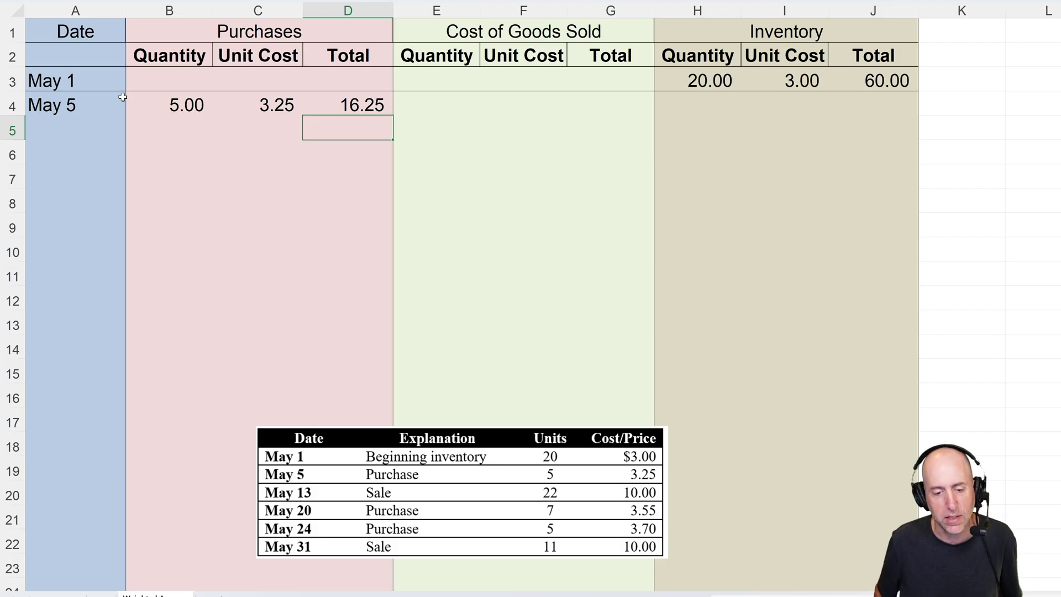
# - Carry the opening layer into the May 5 Inventory columns with quantity 20, unit cost 3 and total 60
pyautogui.press('Up')
pyautogui.press('Right')
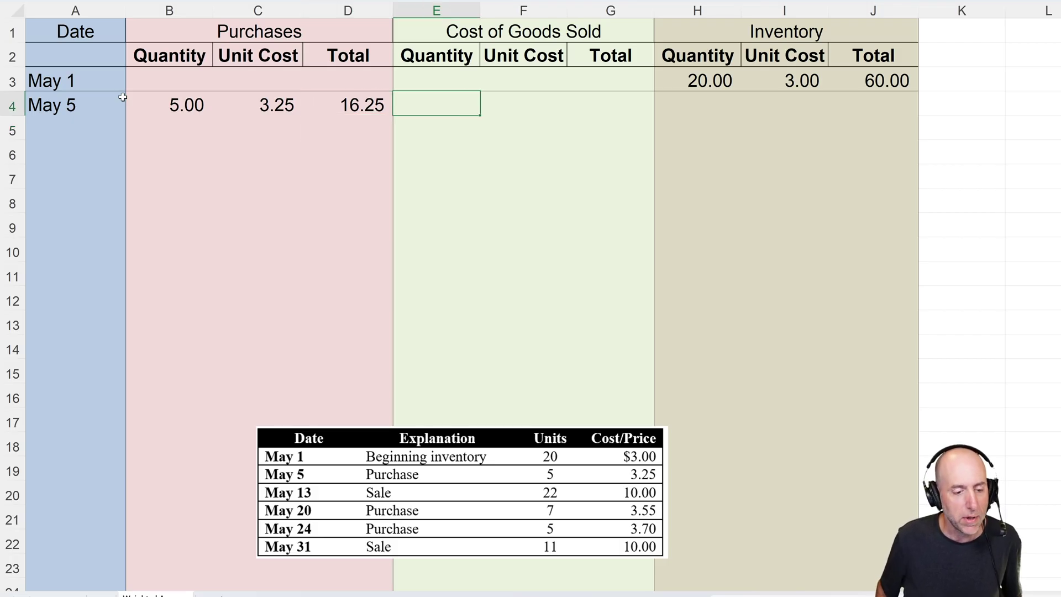
pyautogui.hotkey('shift', 'Right')
pyautogui.hotkey('shift', 'Right')
pyautogui.hotkey('shift', 'Down')
pyautogui.hotkey('shift', 'Down')
pyautogui.hotkey('shift', 'Down')
pyautogui.press('Right')
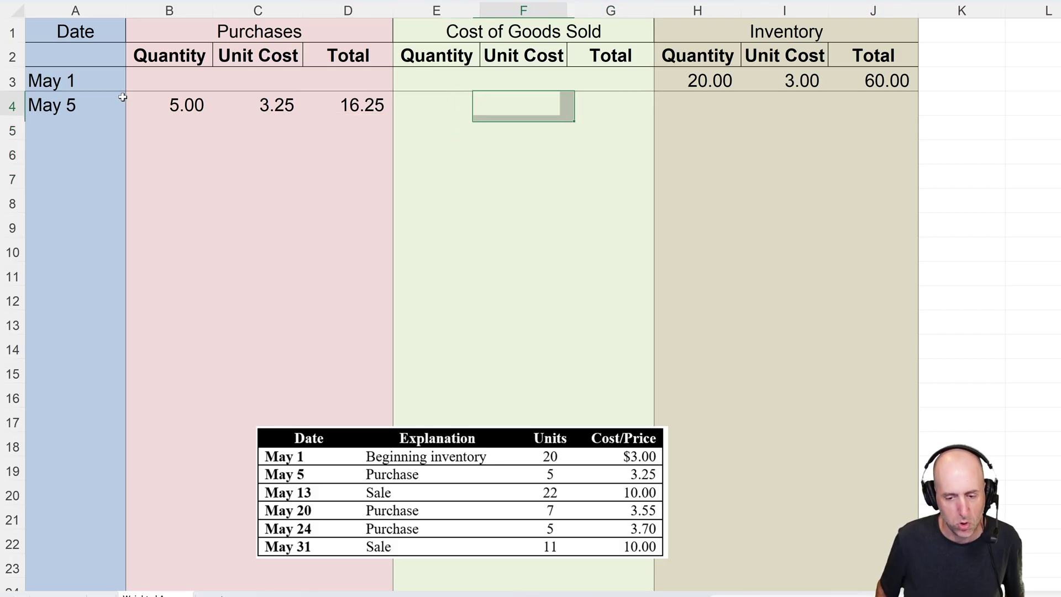
pyautogui.press('Right')
pyautogui.press('Right')
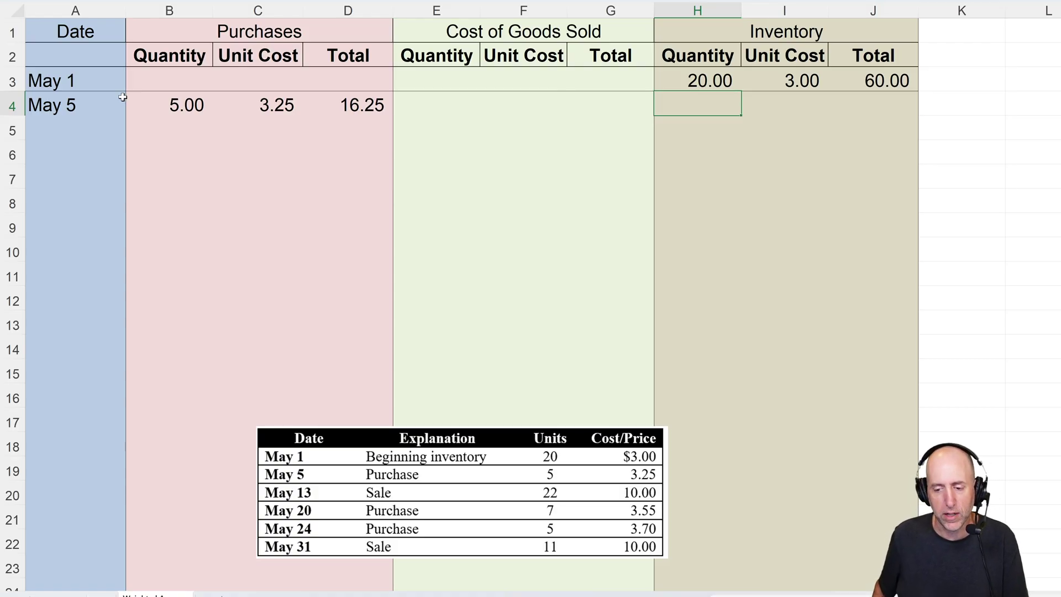
pyautogui.write('20')
pyautogui.press('Tab')
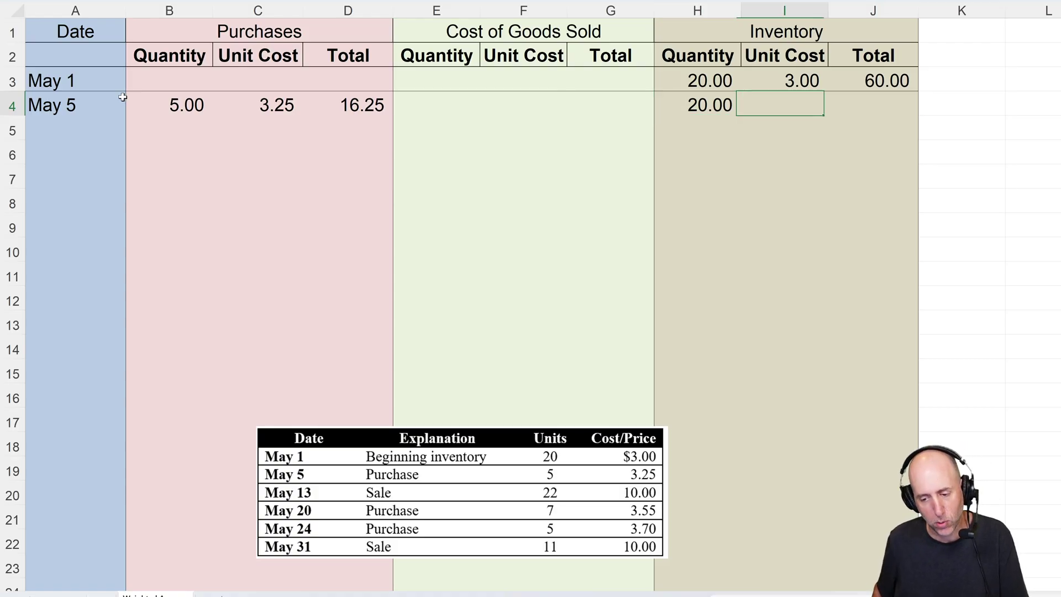
pyautogui.write('3')
pyautogui.press('Tab')
pyautogui.write('600')
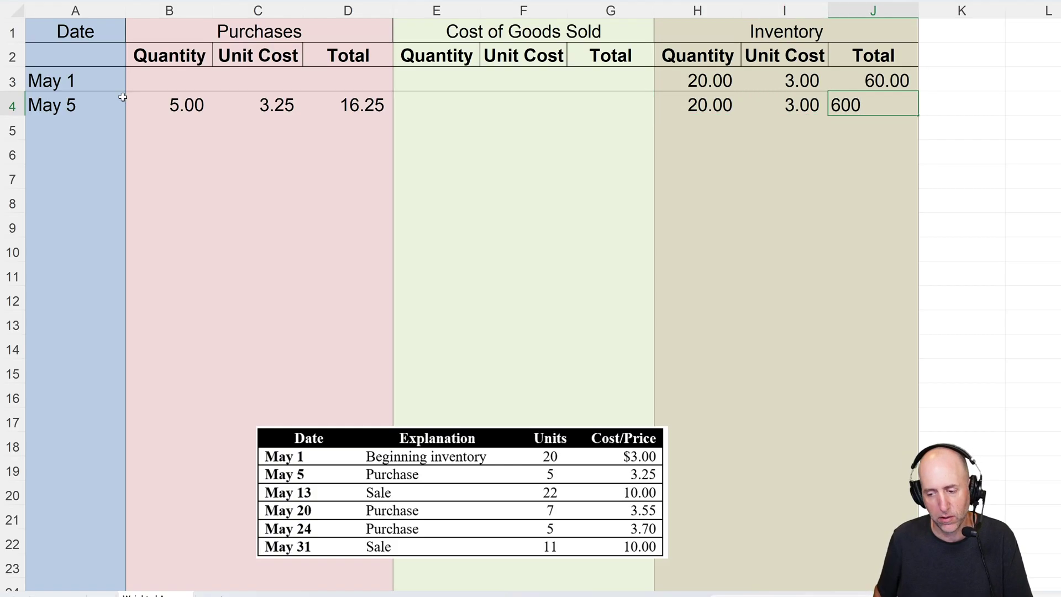
pyautogui.press('BackSpace')
pyautogui.press('Return')
# - Add the newly purchased layer in row 5 of Inventory with quantity 5, unit cost 3.25 and total 16.25
pyautogui.press('Left')
pyautogui.press('Left')
pyautogui.write('5')
pyautogui.press('Tab')
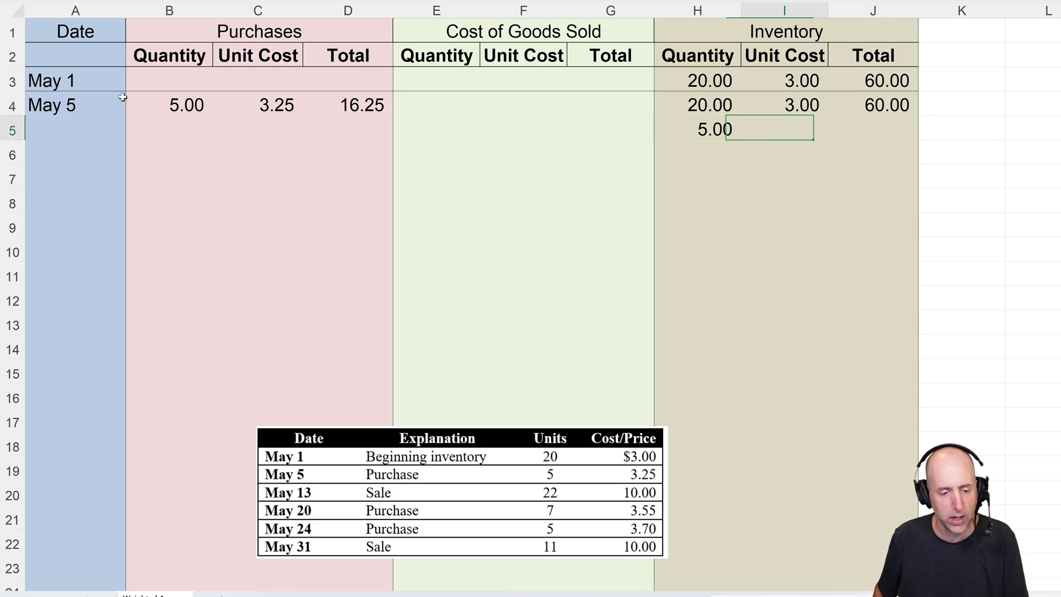
pyautogui.write('3.25')
pyautogui.press('Tab')
pyautogui.write('16.')
pyautogui.write('2')
pyautogui.press('BackSpace')
pyautogui.write('.2')
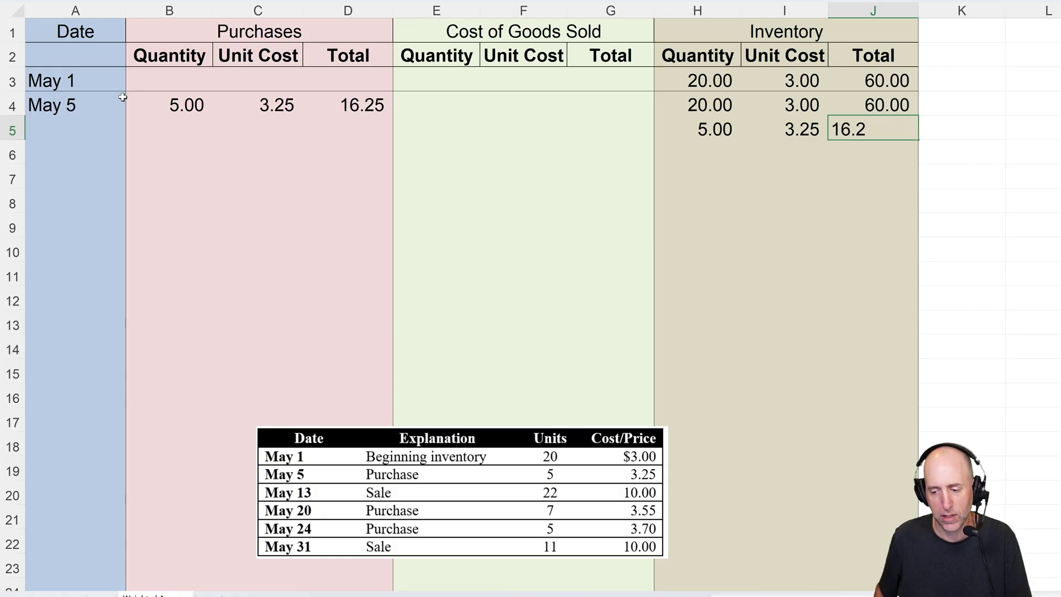
pyautogui.write('5')
pyautogui.press('Return')
# - Add a bottom border under row 5 from the Date column through the Inventory Total column
pyautogui.press('Up')
pyautogui.hotkey('shift', 'Left')
pyautogui.hotkey('shift', 'Left')
pyautogui.hotkey('shift', 'Left')
pyautogui.hotkey('shift', 'Left')
pyautogui.hotkey('shift', 'Left')
pyautogui.hotkey('shift', 'Left')
pyautogui.hotkey('shift', 'Left')
pyautogui.hotkey('shift', 'Left')
pyautogui.hotkey('shift', 'Left')
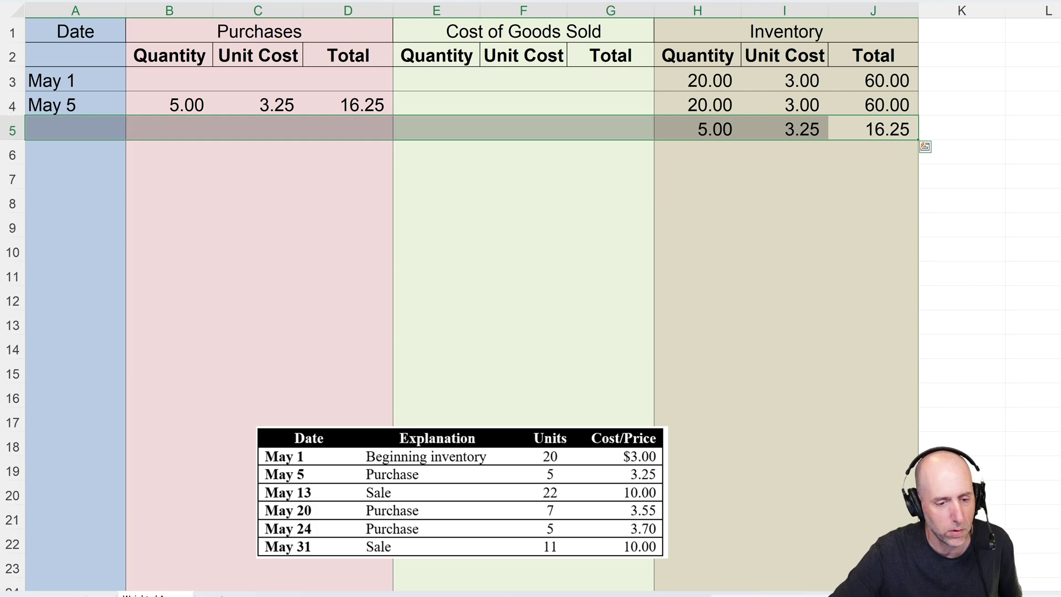
# - Enter May 13 as the date in cell A6 and go to that row's Cost of Goods Sold quantity
pyautogui.click(599, 153)
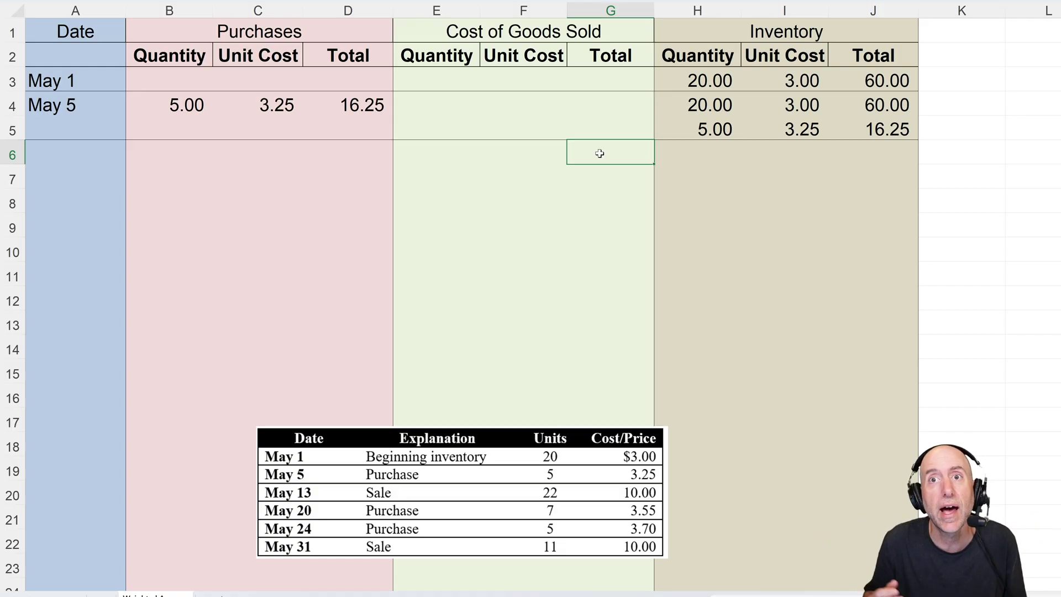
pyautogui.press('Left')
pyautogui.press('Left')
pyautogui.press('Left')
pyautogui.press('Left')
pyautogui.press('Left')
pyautogui.press('Left')
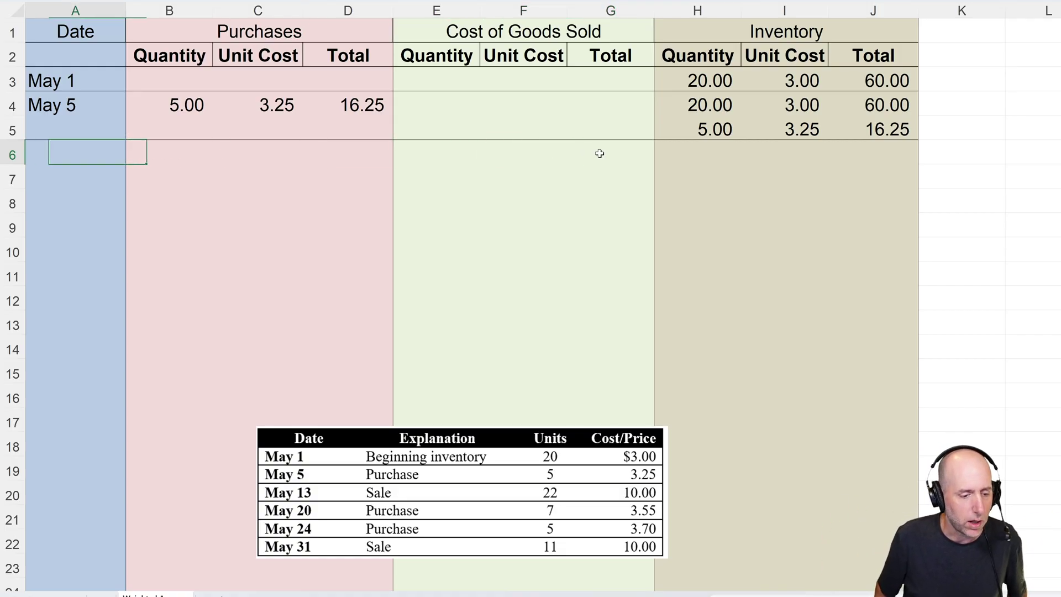
pyautogui.write("'May 13")
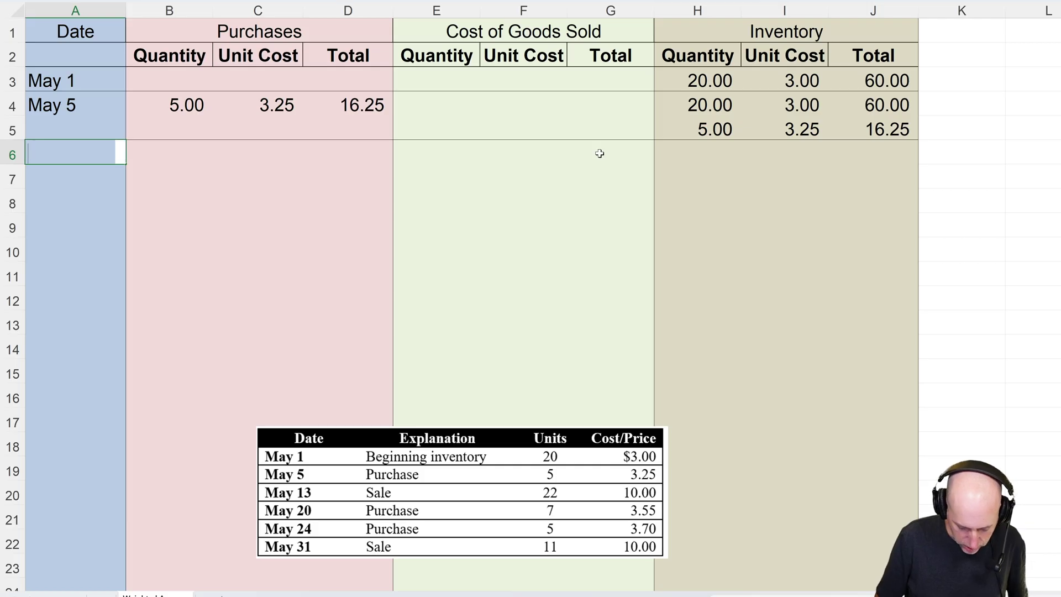
pyautogui.press('Right')
pyautogui.press('Right')
pyautogui.press('Right')
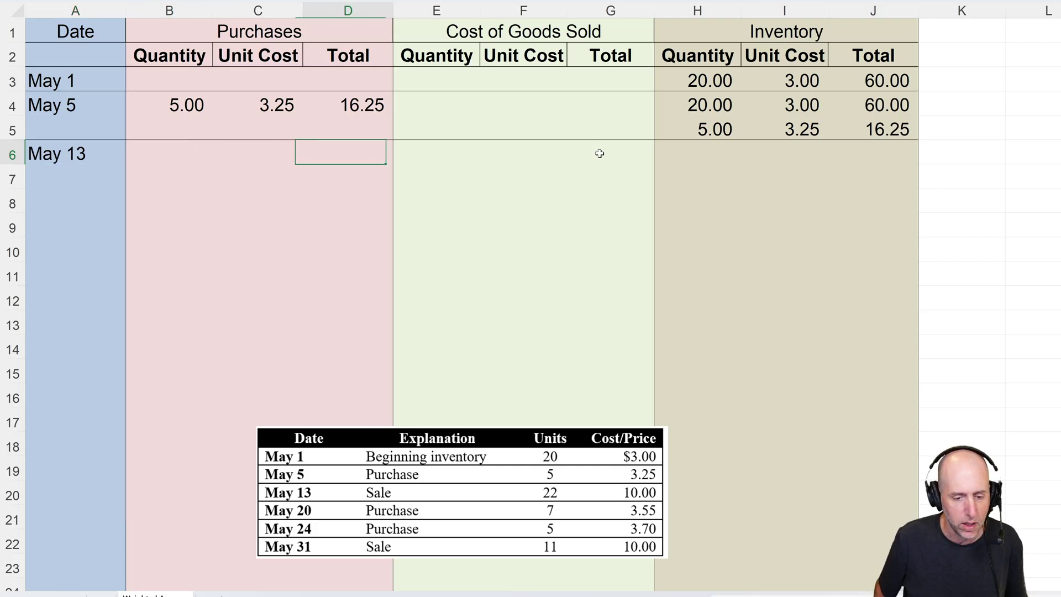
pyautogui.press('Right')
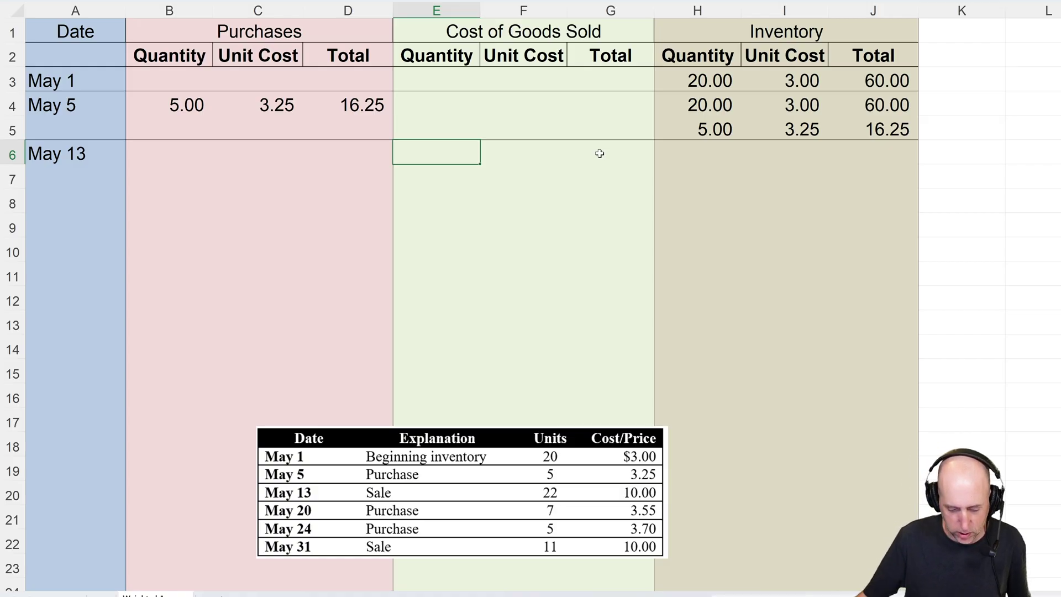
# - Mark the May 13 sale's 22 units and 10.00 price in red in the transaction table, and undo the marks
pyautogui.moveTo(564, 485)
pyautogui.mouseDown()
pyautogui.moveTo(540, 495)
pyautogui.moveTo(551, 506)
pyautogui.mouseUp()
pyautogui.moveTo(620, 500)
pyautogui.mouseDown()
pyautogui.moveTo(654, 500)
pyautogui.moveTo(621, 500)
pyautogui.moveTo(655, 480)
pyautogui.moveTo(656, 500)
pyautogui.mouseUp()
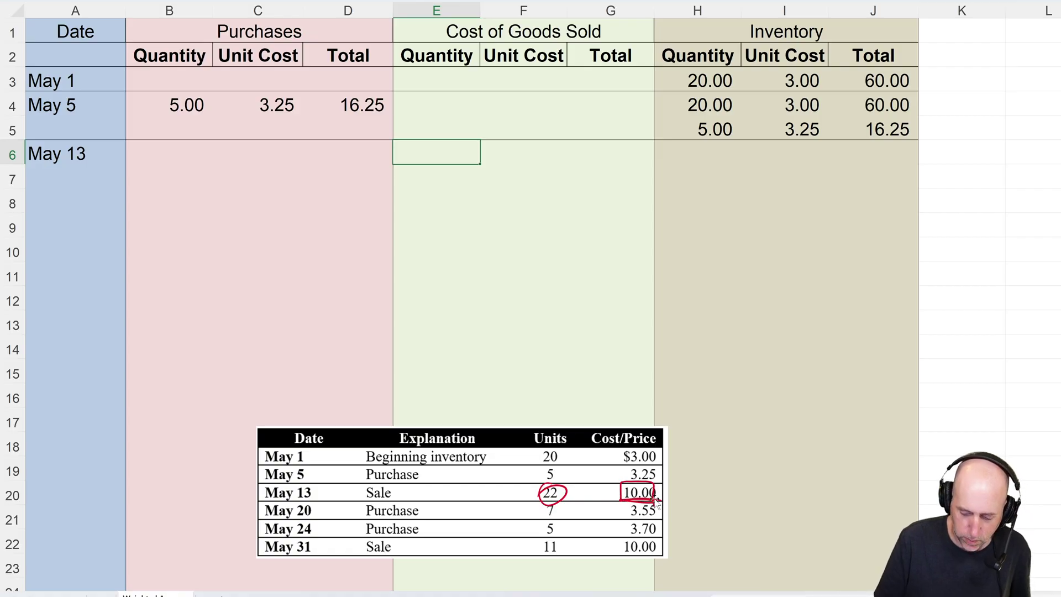
pyautogui.hotkey('ctrl', 'z')
pyautogui.hotkey('ctrl', 'z')
pyautogui.hotkey('ctrl', 'z')
pyautogui.hotkey('ctrl', 'z')
pyautogui.hotkey('ctrl', 'z')
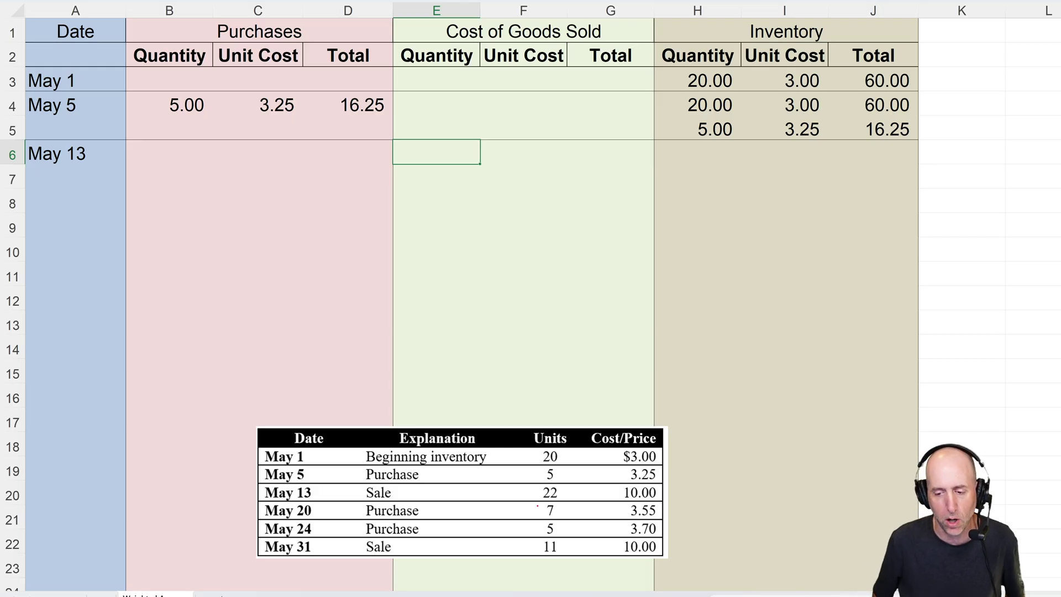
# - Examine both May 5 inventory layers in H4:J5 as the stock available for the May 13 sale
pyautogui.press('Right')
pyautogui.press('Right')
pyautogui.press('Right')
pyautogui.press('Up')
pyautogui.press('Up')
pyautogui.hotkey('shift', 'Down')
pyautogui.hotkey('shift', 'Right')
pyautogui.hotkey('shift', 'Right')
pyautogui.hotkey('shift', 'Right')
pyautogui.hotkey('shift', 'Left')
pyautogui.hotkey('shift', 'Left')
pyautogui.press('Left')
pyautogui.press('Left')
pyautogui.press('Left')
pyautogui.press('Down')
pyautogui.press('Left')
pyautogui.press('Down')
pyautogui.press('Right')
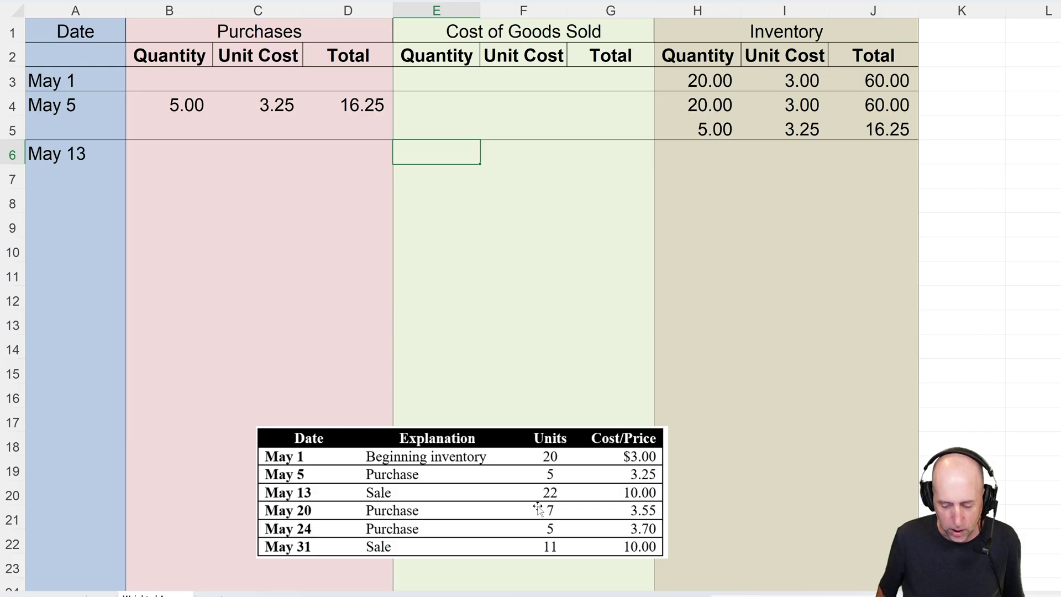
# - Examine the most recently purchased inventory layer in row 5, and return to the May 13 Cost of Goods Sold quantity cell
pyautogui.press('Right')
pyautogui.press('Right')
pyautogui.press('Right')
pyautogui.press('Up')
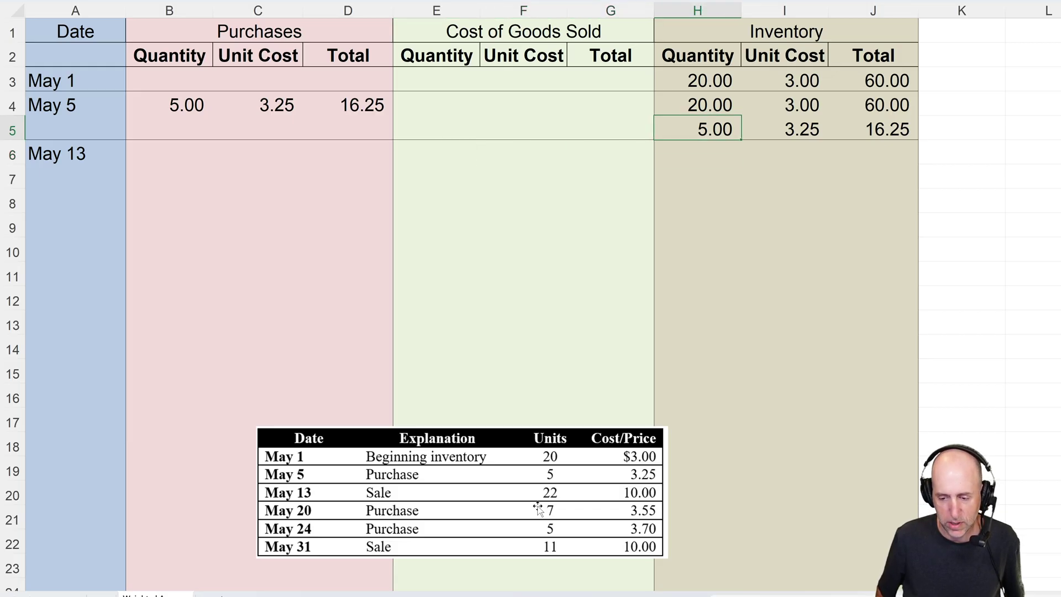
pyautogui.hotkey('shift', 'Right')
pyautogui.hotkey('shift', 'Right')
pyautogui.press('Down')
pyautogui.press('Left')
pyautogui.press('Left')
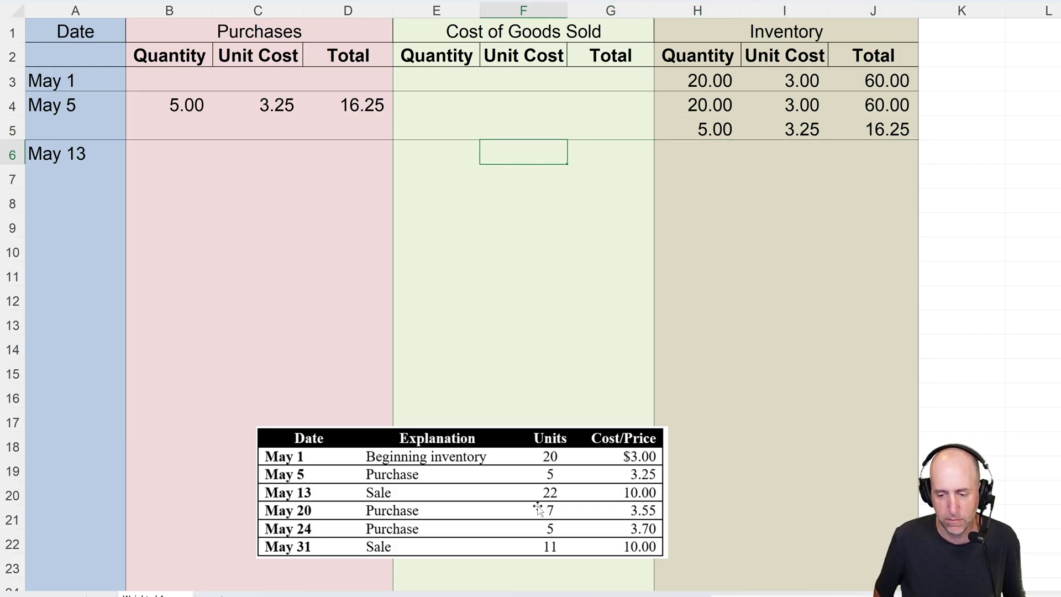
pyautogui.press('Left')
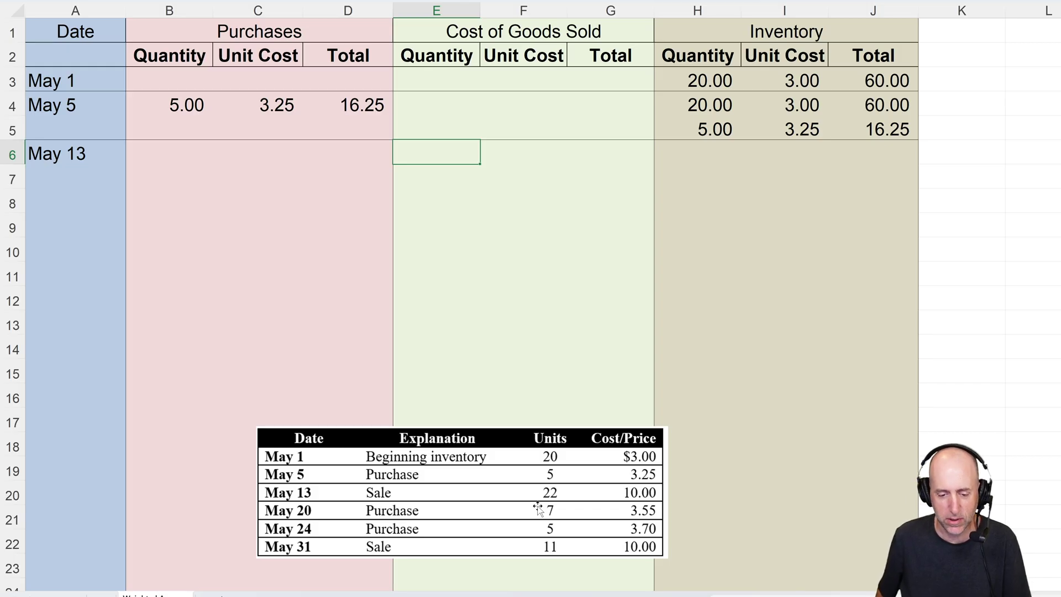
# - Record the first May 13 Cost of Goods Sold layer in E6:G6 as 5 units at 3.25, totalling 16.25
pyautogui.write('5')
pyautogui.press('Tab')
pyautogui.write('3.25')
pyautogui.press('Tab')
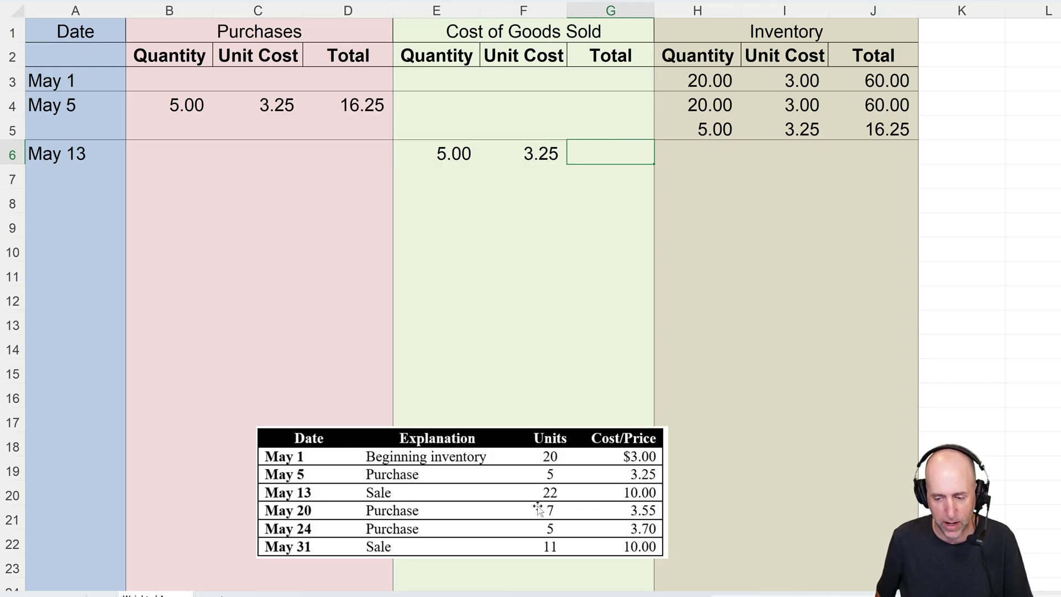
pyautogui.write('16.25')
pyautogui.press('Return')
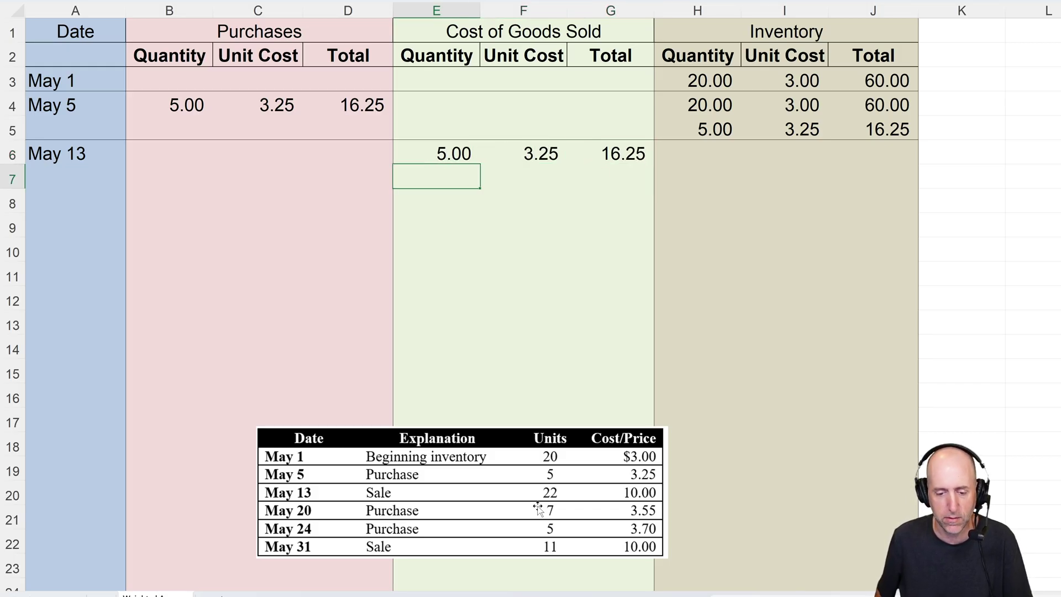
# - Enter 17 as the second May 13 Cost of Goods Sold quantity in E7, and check the 20-unit layer in row 4
pyautogui.press('Up')
pyautogui.press('Down')
pyautogui.write('17')
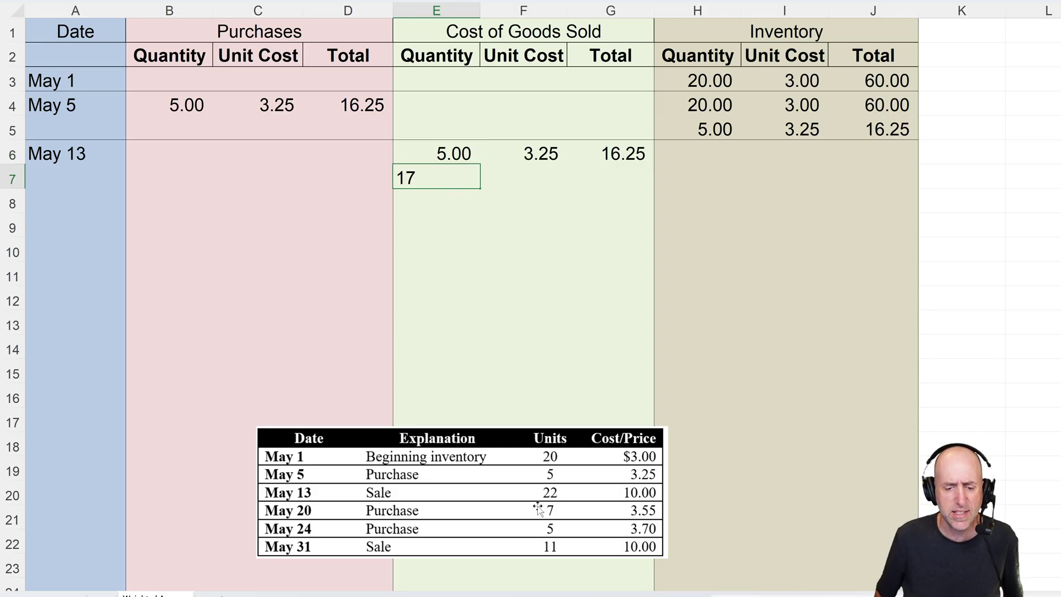
pyautogui.press('Tab')
pyautogui.press('Tab')
pyautogui.press('Right')
pyautogui.press('Up')
pyautogui.press('Up')
pyautogui.press('Up')
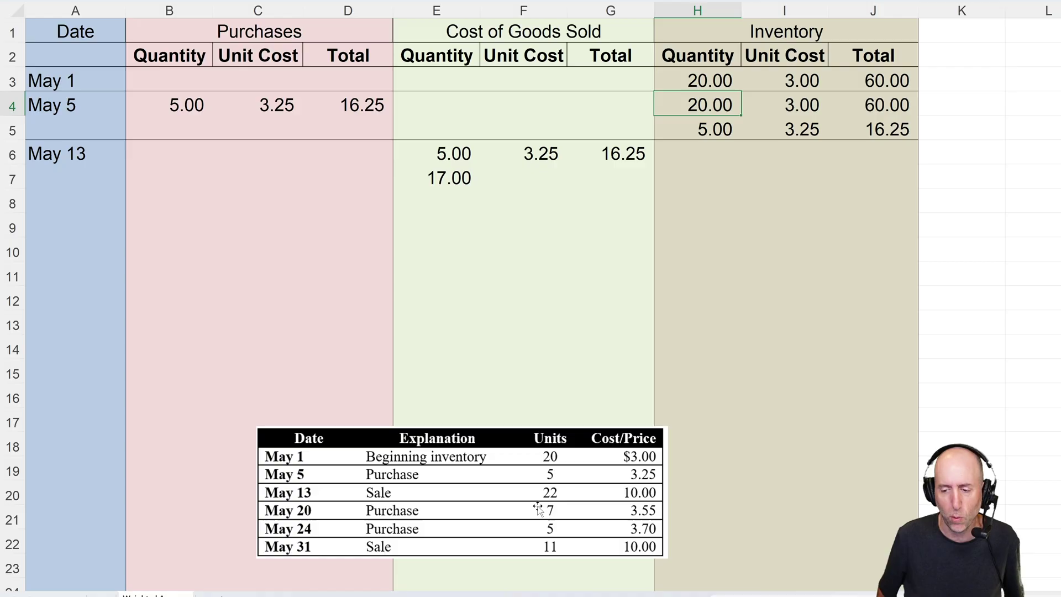
# - Set the unit cost in F7 to 3 and calculate the total in G7 with =E7*F7
pyautogui.press('Left')
pyautogui.press('Down')
pyautogui.press('Down')
pyautogui.press('Down')
pyautogui.press('Left')
pyautogui.write('3')
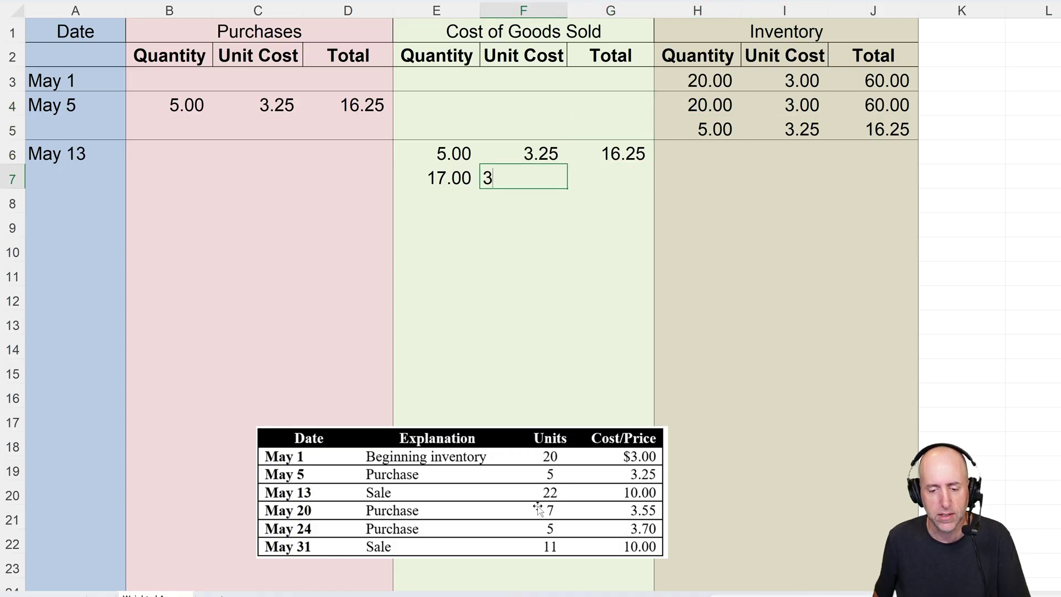
pyautogui.press('Tab')
pyautogui.write('=E7*F7')
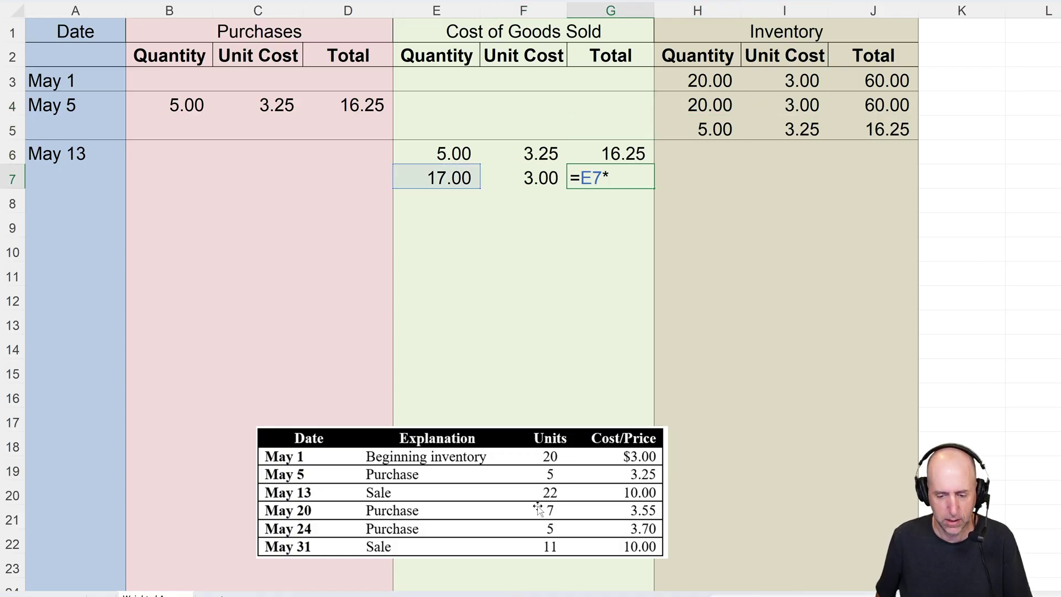
pyautogui.press('Return')
# - Enter the inventory left after the May 13 sale in H6:I6 as 3 units at 3.00
pyautogui.press('Up')
pyautogui.press('Right')
pyautogui.press('Up')
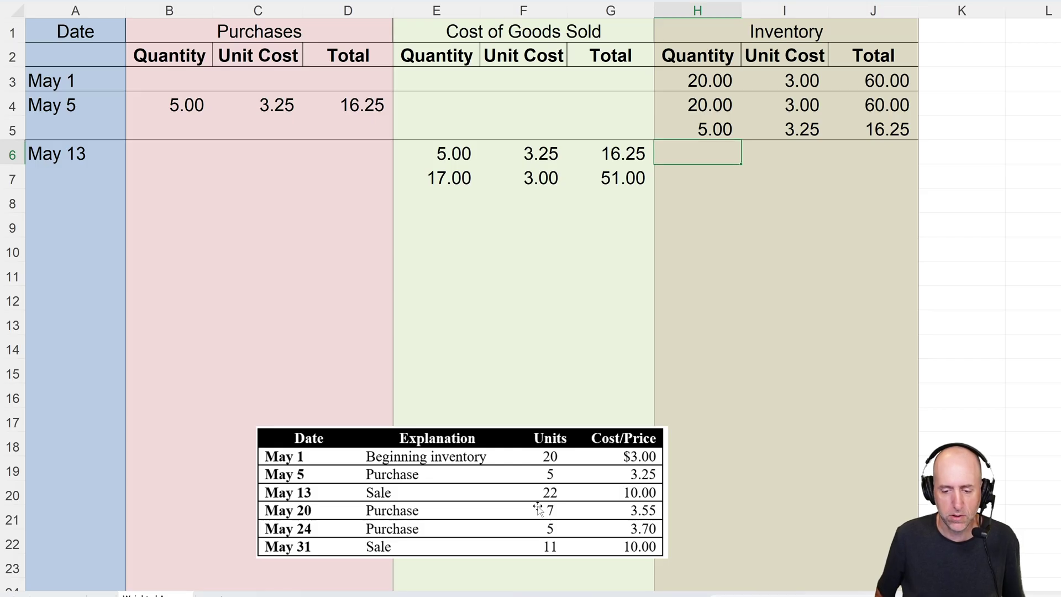
pyautogui.write('3')
pyautogui.press('Tab')
pyautogui.write('3')
pyautogui.press('Tab')
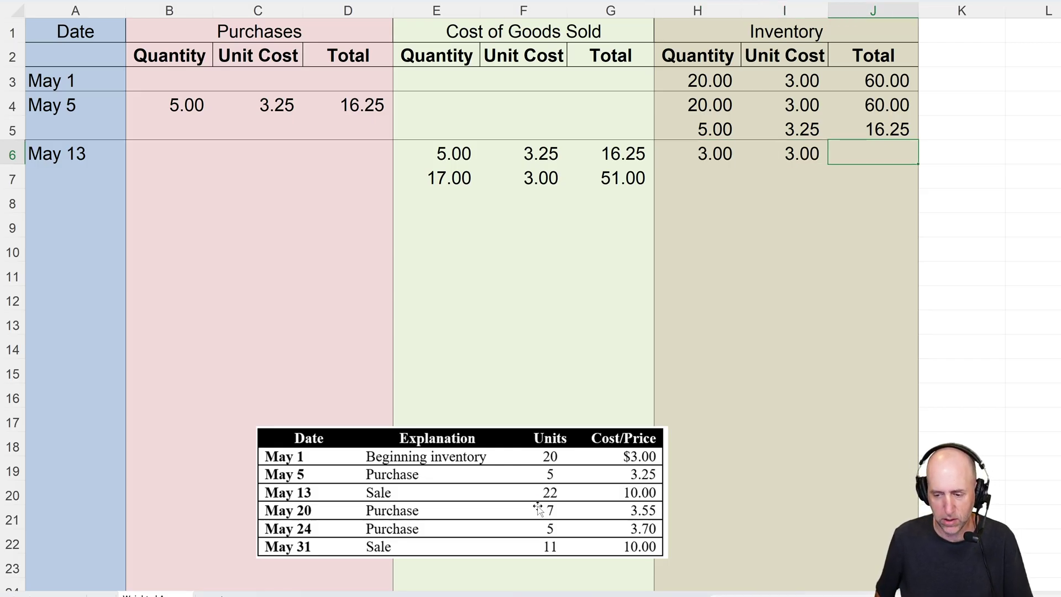
# - Compare the May 5 inventory layers with the May 13 Cost of Goods Sold layers to account for the remaining units
pyautogui.press('Left')
pyautogui.press('Left')
pyautogui.press('Left')
pyautogui.press('Up')
pyautogui.press('Up')
pyautogui.press('Right')
pyautogui.press('Down')
pyautogui.press('Left')
pyautogui.press('Down')
pyautogui.press('Left')
pyautogui.press('Left')
pyautogui.press('Right')
pyautogui.press('Right')
pyautogui.press('Right')
pyautogui.press('Up')
pyautogui.press('Up')
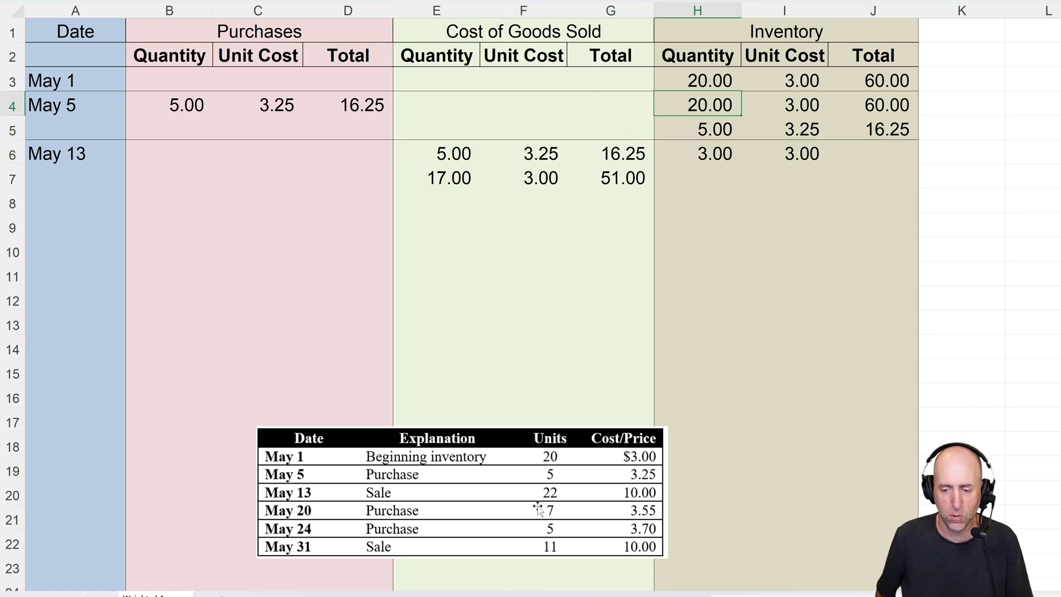
pyautogui.press('Left')
pyautogui.press('Down')
pyautogui.press('Left')
pyautogui.press('Left')
pyautogui.press('Left')
pyautogui.press('Down')
pyautogui.press('Down')
pyautogui.press('Right')
pyautogui.press('Right')
pyautogui.press('Right')
pyautogui.press('Right')
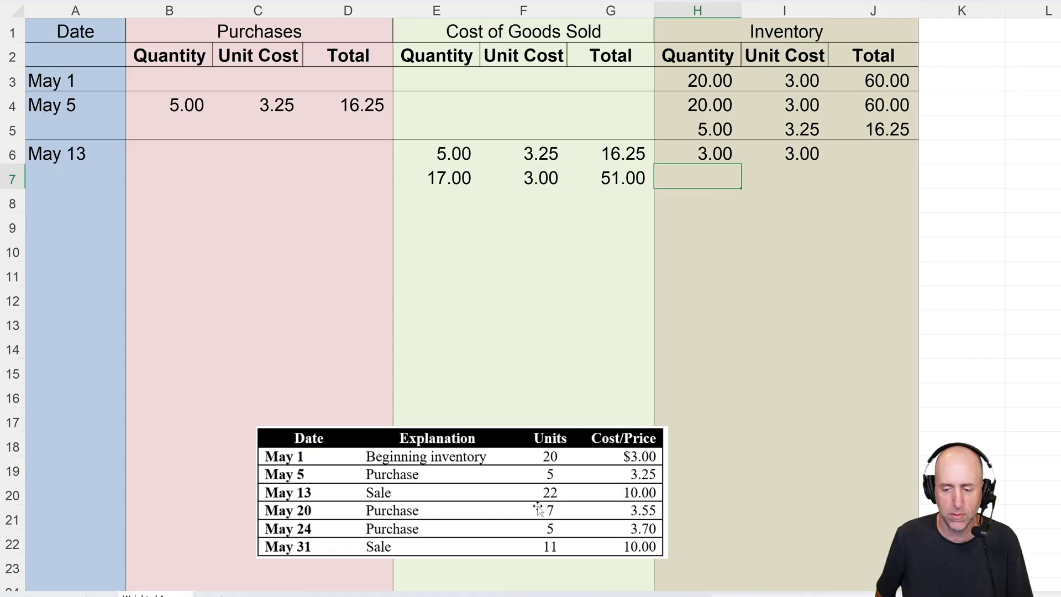
# - Calculate the May 13 inventory total in J6 with =H6*I6
pyautogui.press('Right')
pyautogui.press('Right')
pyautogui.press('Up')
pyautogui.write('=')
pyautogui.press('Left')
pyautogui.press('Left')
pyautogui.write('*')
pyautogui.press('Left')
pyautogui.press('Return')
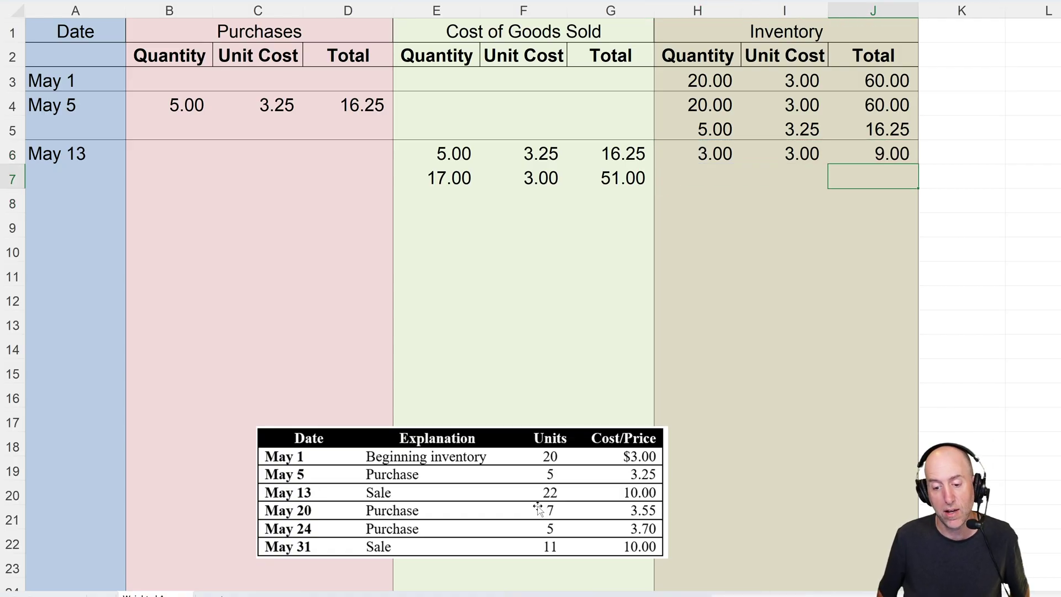
# - Add a bottom border across A7:J7 to close off the May 13 entry
pyautogui.hotkey('shift', 'Left')
pyautogui.hotkey('shift', 'Left')
pyautogui.hotkey('shift', 'Left')
pyautogui.hotkey('shift', 'Left')
pyautogui.hotkey('shift', 'Left')
pyautogui.hotkey('shift', 'Left')
pyautogui.hotkey('shift', 'Left')
pyautogui.hotkey('shift', 'Left')
pyautogui.hotkey('shift', 'Left')
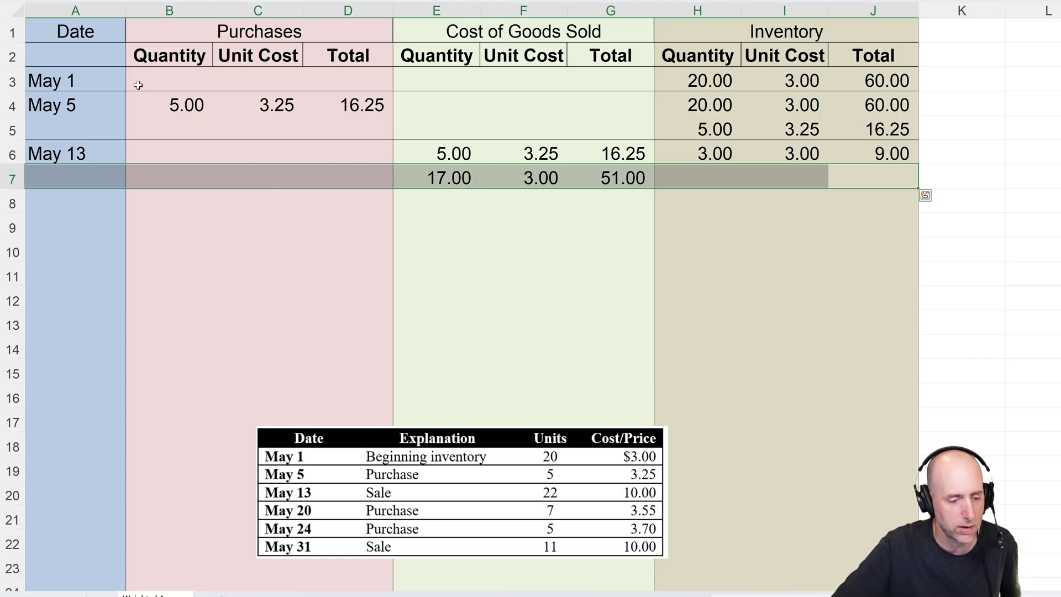
# - Enter May 20 as text in the date cell A8
pyautogui.click(72, 202)
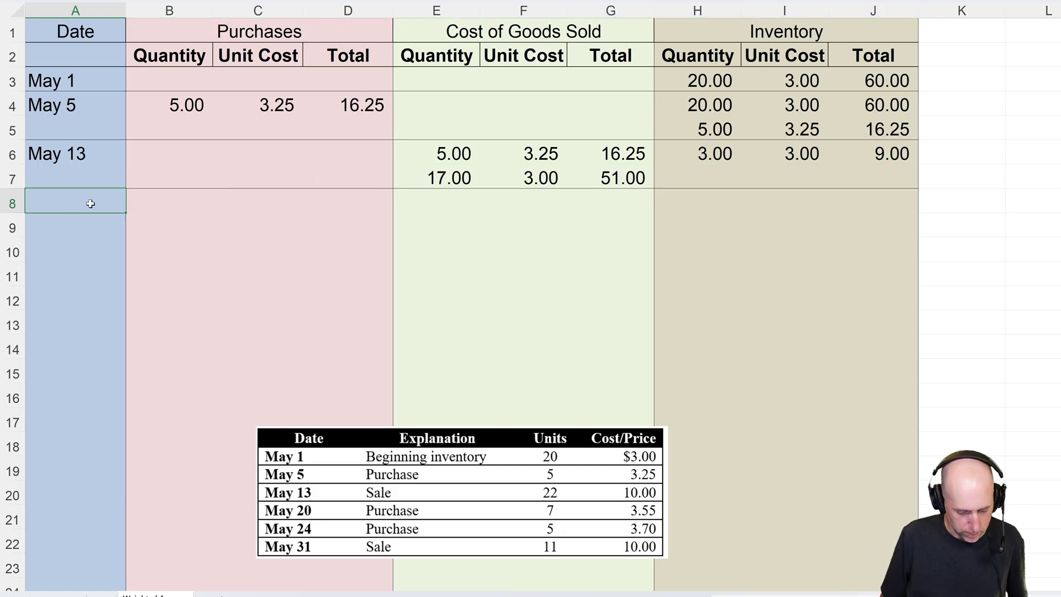
pyautogui.write("'May 20")
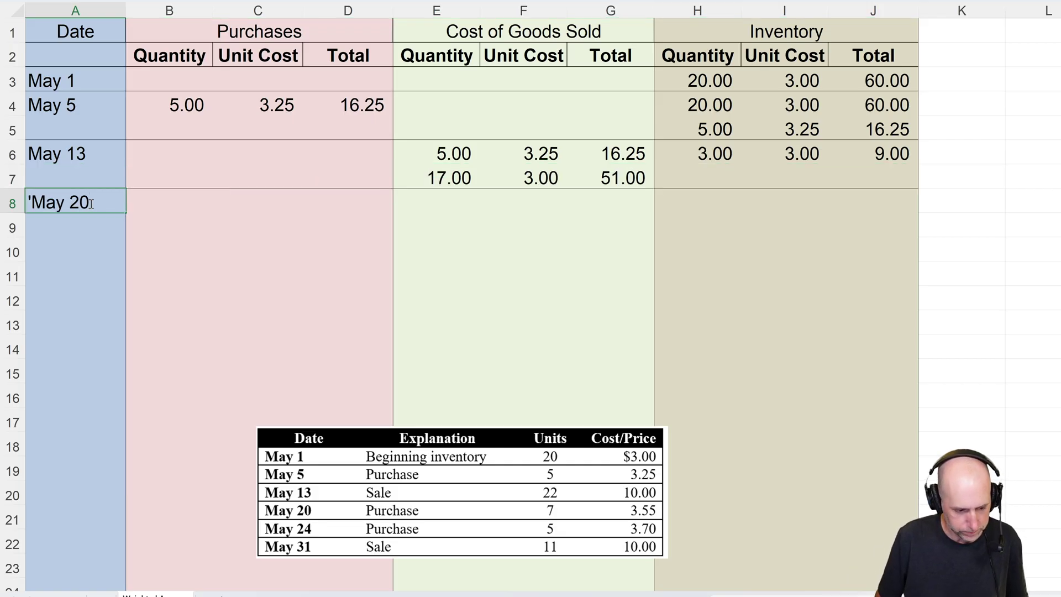
pyautogui.press('Tab')
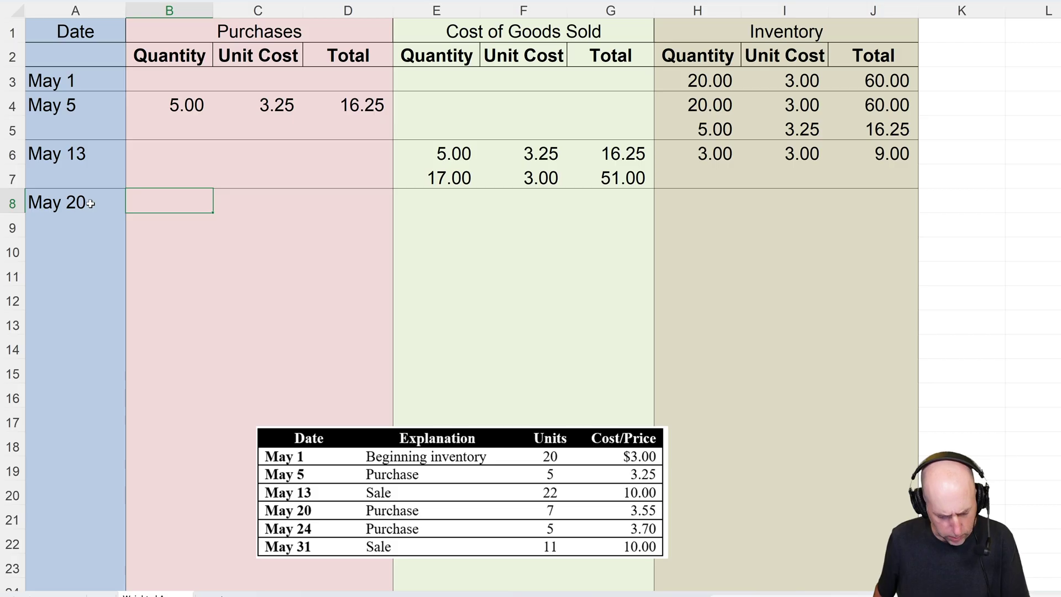
# - Record the May 20 purchase of 7 units at 3.55 in row 8 and calculate its total in D8 with =B8*C8
pyautogui.write('7')
pyautogui.press('Tab')
pyautogui.write('3.5')
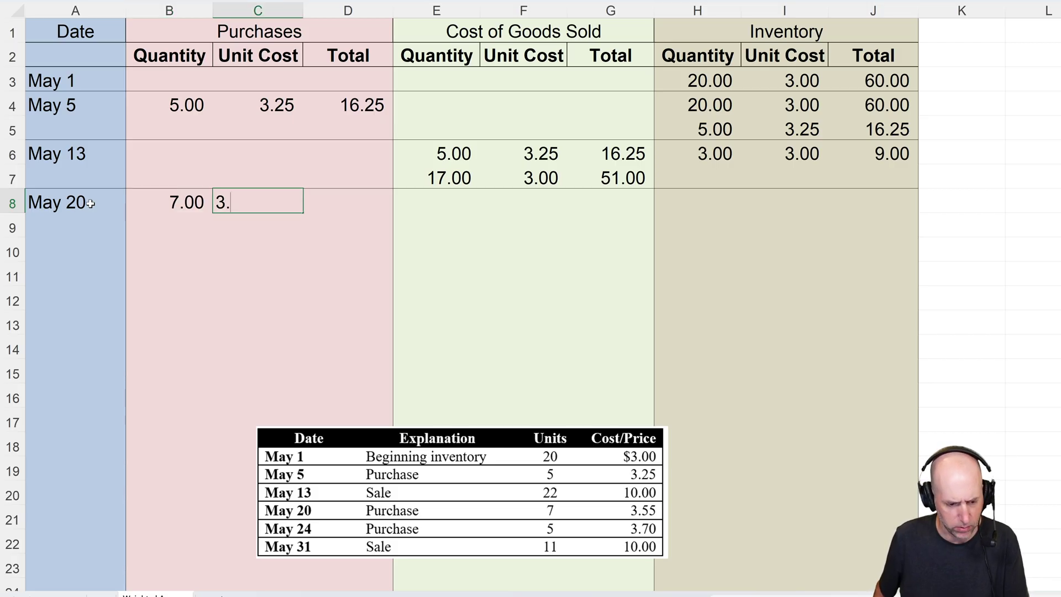
pyautogui.press('Tab')
pyautogui.press('Tab')
pyautogui.hotkey('shift', 'Tab')
pyautogui.hotkey('shift', 'Tab')
pyautogui.write('3.55')
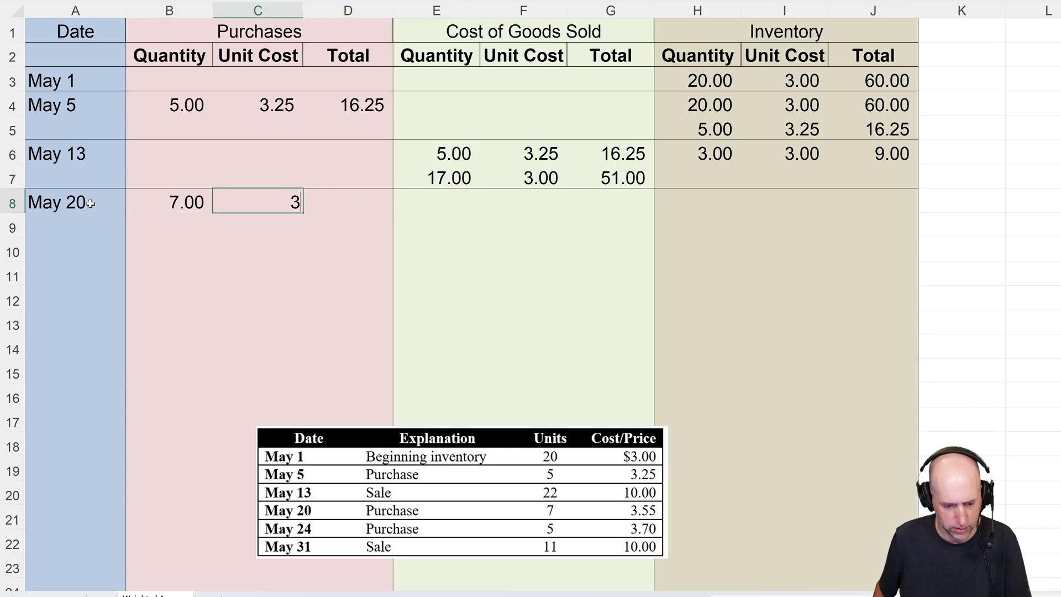
pyautogui.press('Tab')
pyautogui.write('=B8*C8')
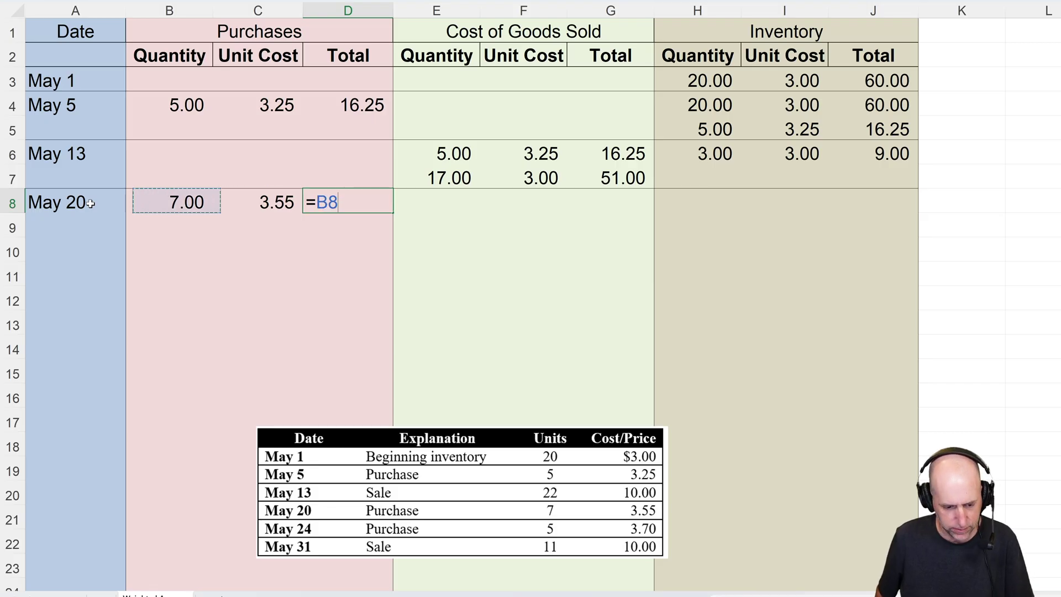
pyautogui.press('Return')
# - Examine the Cost of Goods Sold cells for May 20, and go to that row's Inventory quantity cell
pyautogui.press('Right')
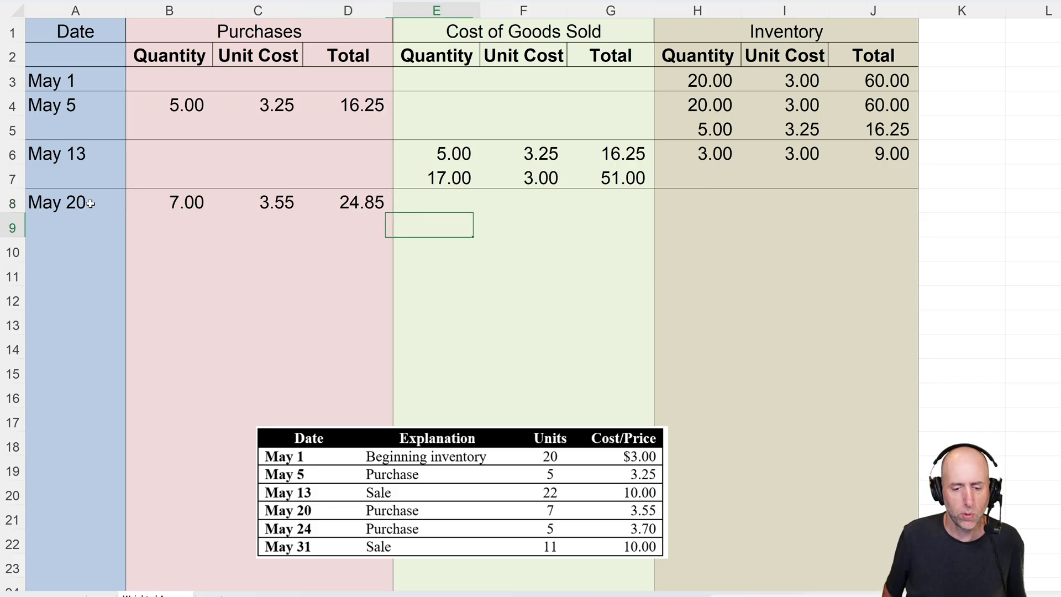
pyautogui.press('Up')
pyautogui.press('Right')
pyautogui.press('Right')
pyautogui.press('Right')
pyautogui.press('Left')
pyautogui.press('Left')
pyautogui.press('Left')
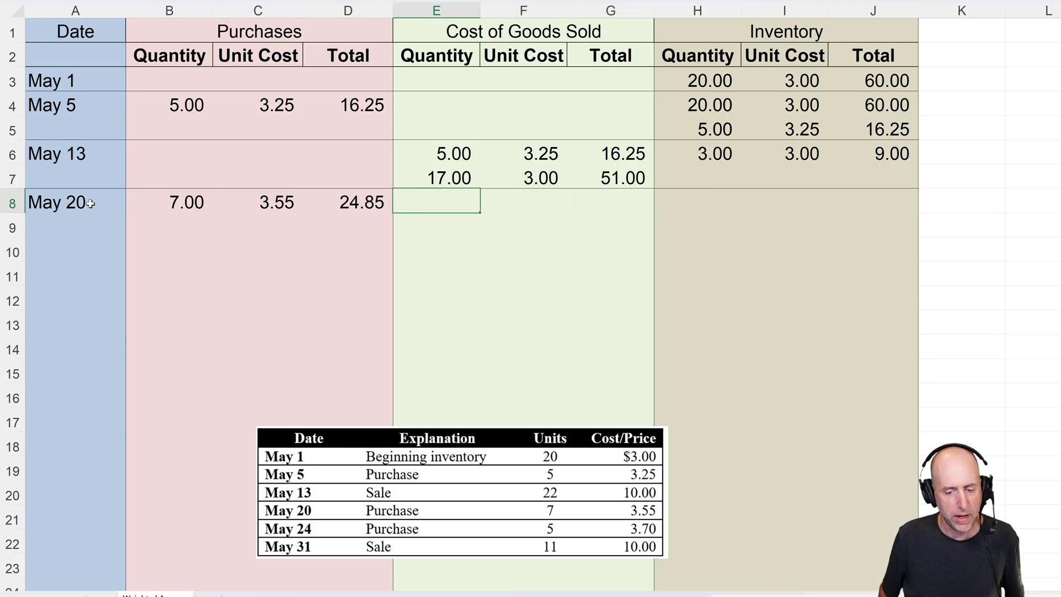
pyautogui.hotkey('shift', 'Down')
pyautogui.hotkey('shift', 'Right')
pyautogui.hotkey('shift', 'Right')
pyautogui.press('Right')
pyautogui.press('Right')
pyautogui.press('Right')
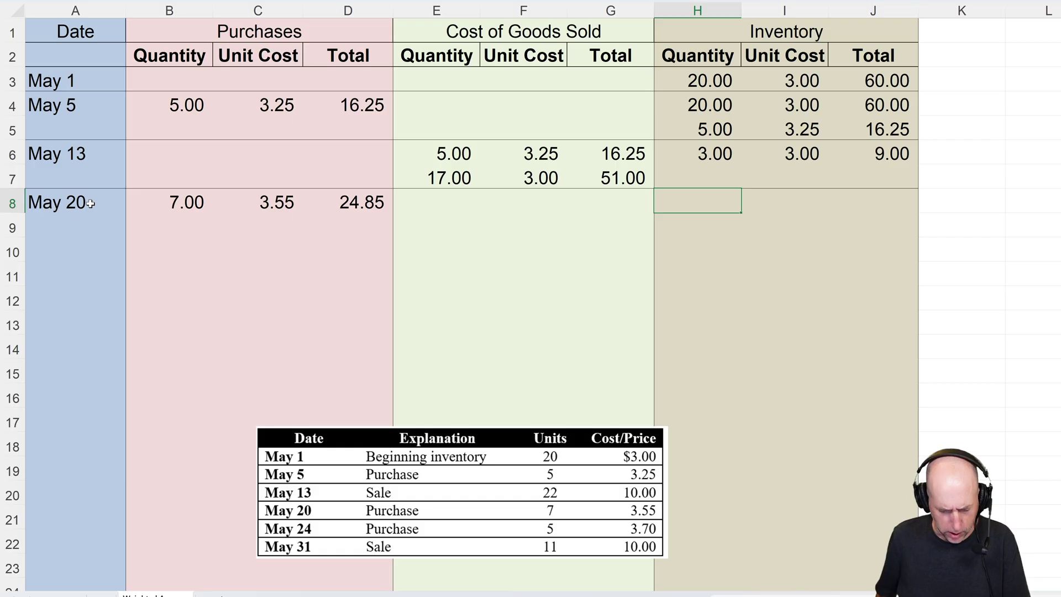
# - Carry the older inventory layer into H8:J8 as 3 units at 3, totalling 9
pyautogui.write('3')
pyautogui.press('Right')
pyautogui.write('3')
pyautogui.press('Right')
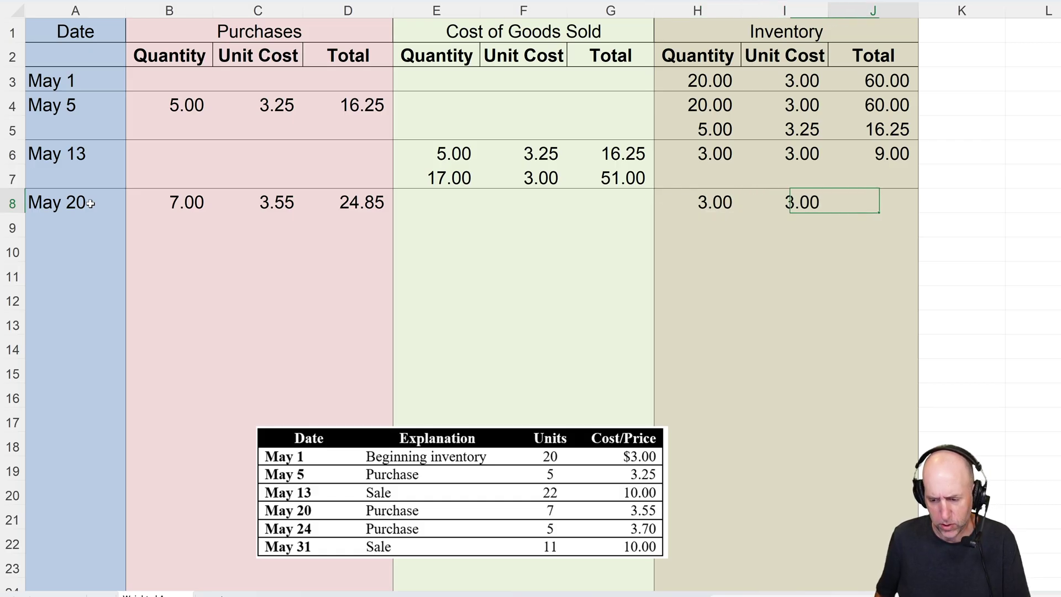
pyautogui.write('9')
pyautogui.press('Down')
# - Add the May 20 purchase as a second inventory layer in H9:J9 with 7 units at 3.55, totalling 24.85
pyautogui.press('Left')
pyautogui.press('Left')
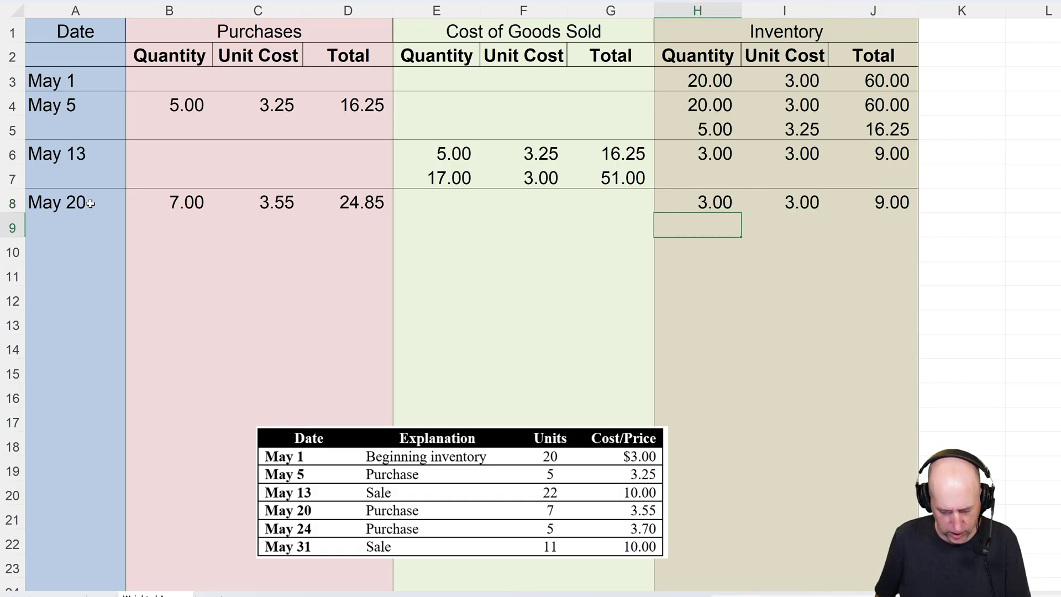
pyautogui.write('7')
pyautogui.press('Right')
pyautogui.write('3.55')
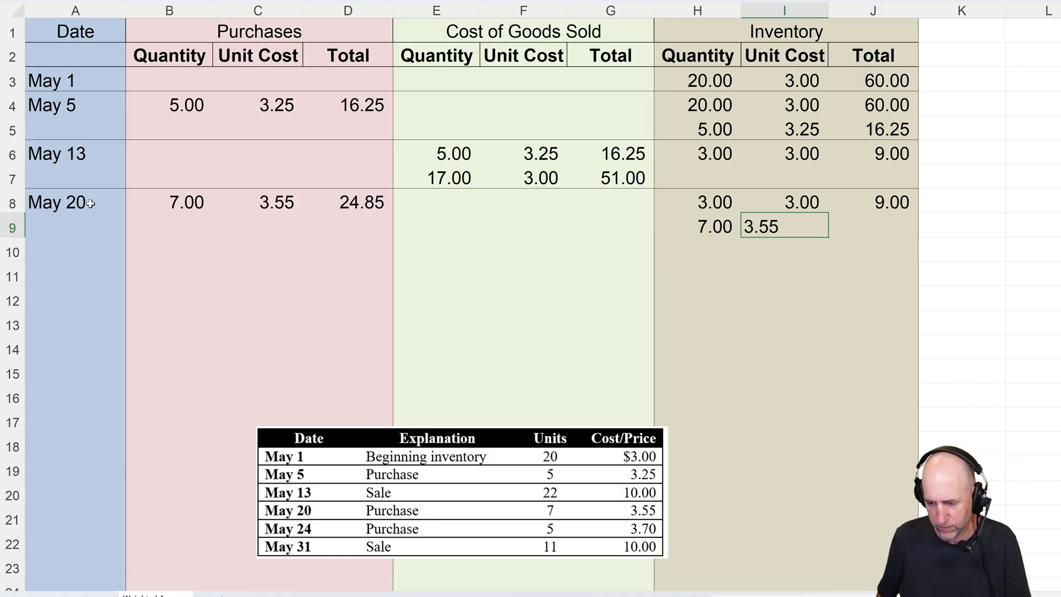
pyautogui.press('Right')
pyautogui.write('24.85')
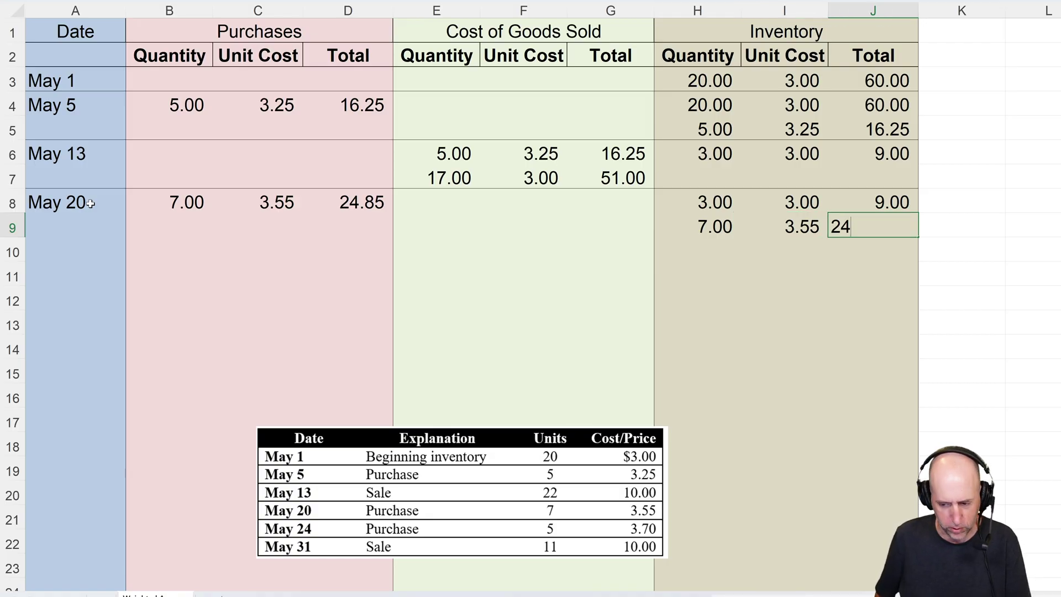
pyautogui.press('Return')
# - Add a bottom border across A9:J9 to close off the May 20 entry
pyautogui.press('Up')
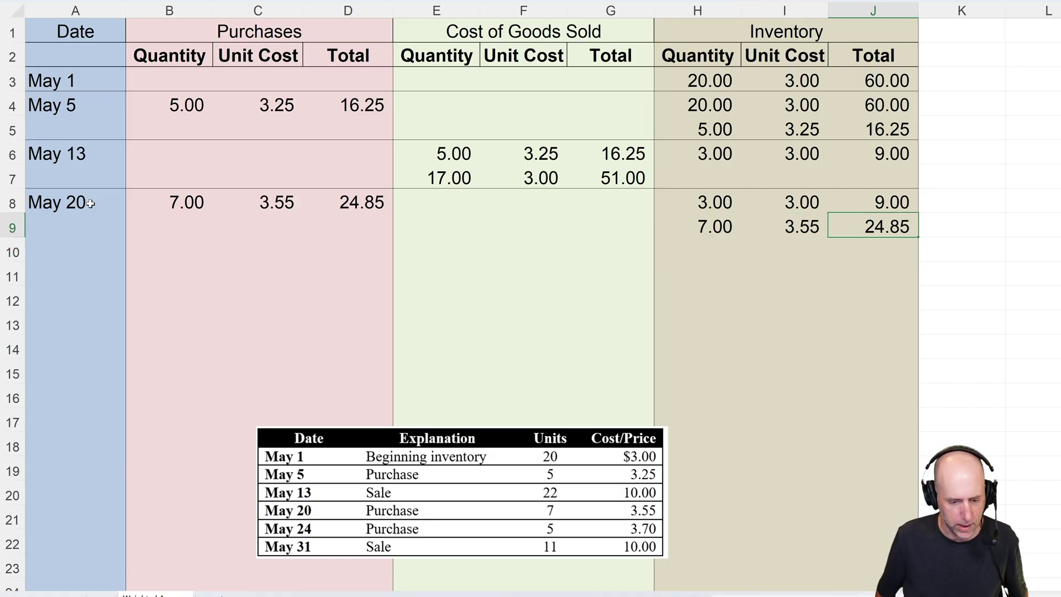
pyautogui.hotkey('shift', 'Left')
pyautogui.hotkey('shift', 'Left')
pyautogui.hotkey('shift', 'Left')
pyautogui.hotkey('shift', 'Left')
pyautogui.hotkey('shift', 'Left')
pyautogui.hotkey('shift', 'Left')
pyautogui.hotkey('shift', 'Left')
pyautogui.hotkey('shift', 'Left')
pyautogui.hotkey('shift', 'Left')
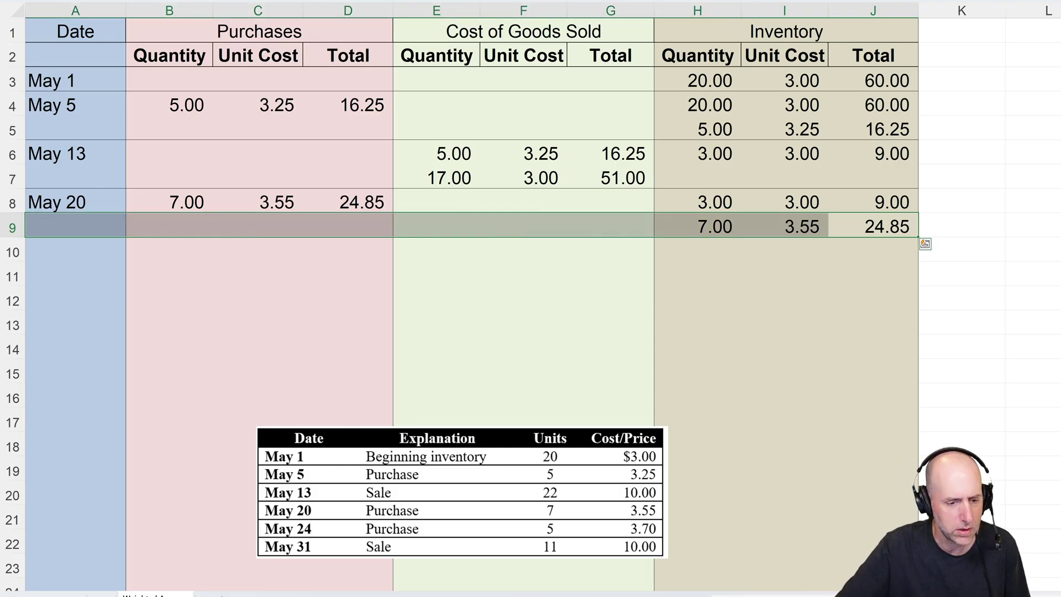
# - Enter May 24 as text in the date cell A10
pyautogui.click(70, 245)
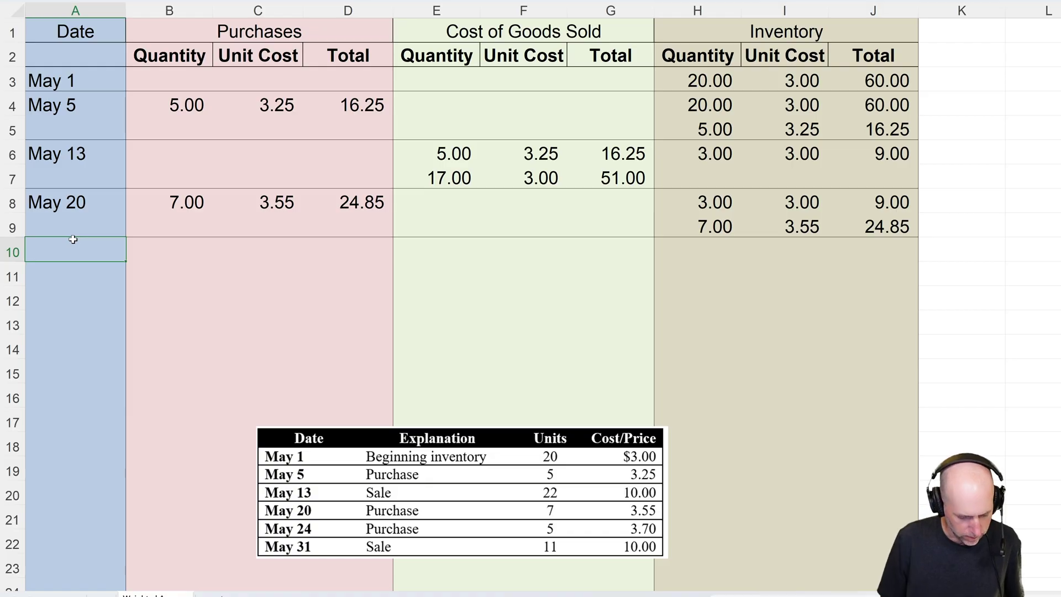
pyautogui.write("'May 24")
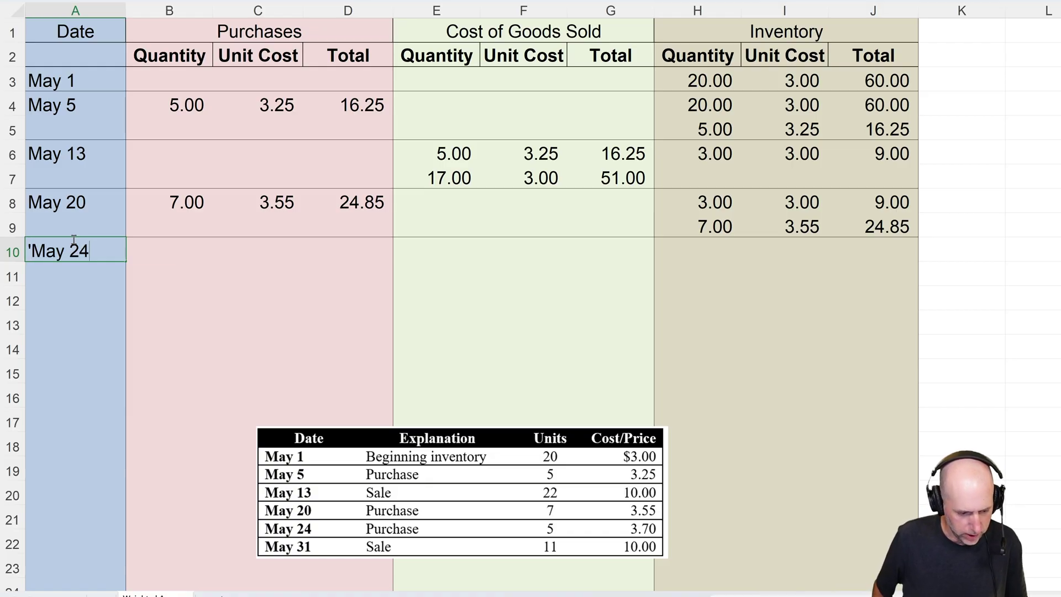
pyautogui.press('Tab')
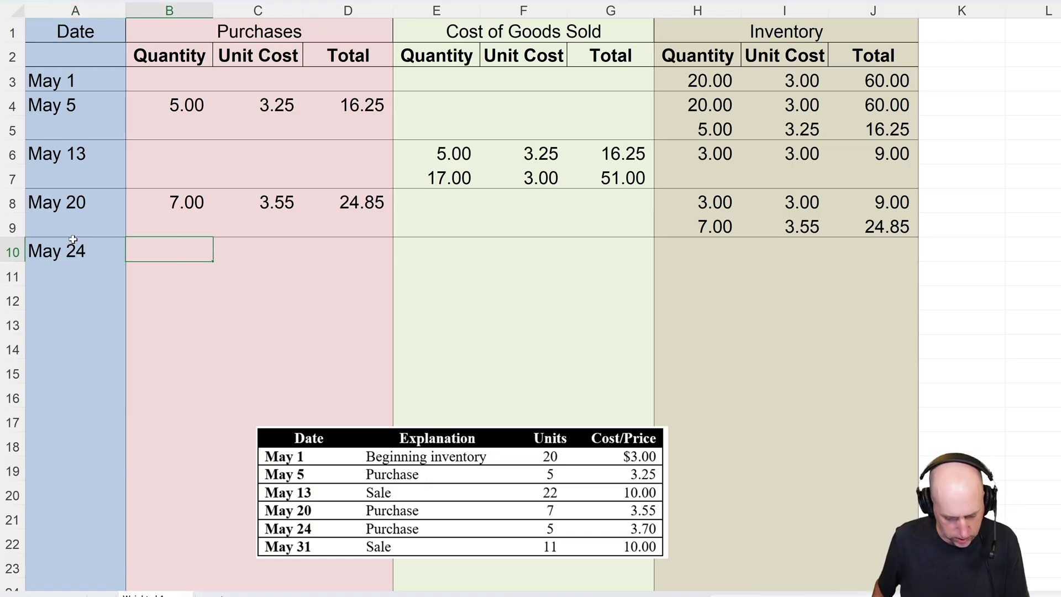
# - Record the May 24 purchase of 5 units at 3.70 in row 10 and calculate its total in D10 with =B10*C10
pyautogui.write('5')
pyautogui.press('Tab')
pyautogui.write('3.')
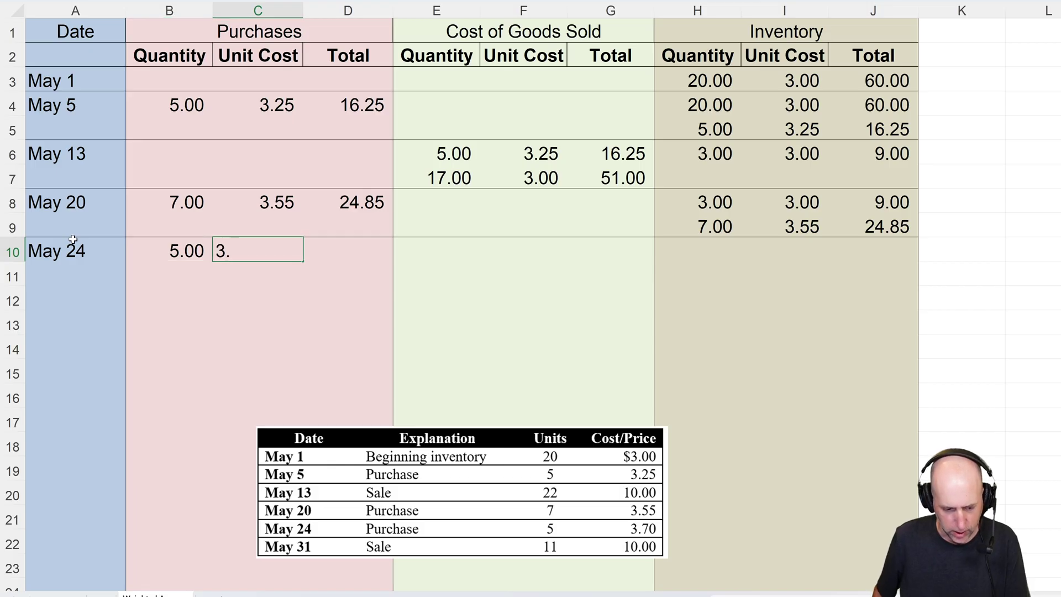
pyautogui.write('7')
pyautogui.press('Tab')
pyautogui.write('=')
pyautogui.press('Left')
pyautogui.press('Left')
pyautogui.write('*')
pyautogui.press('Left')
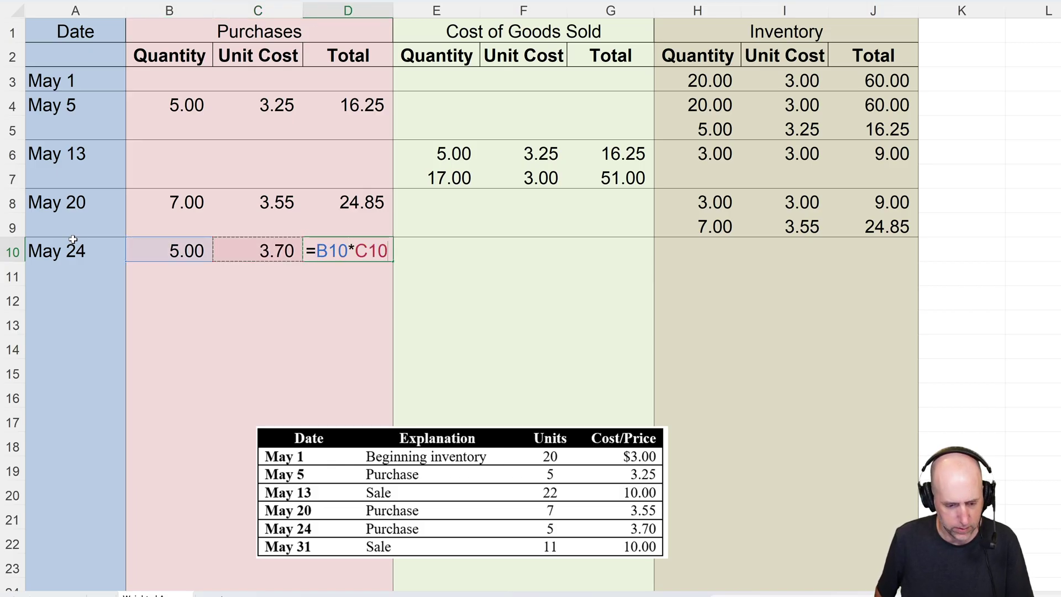
pyautogui.press('Return')
# - Carry the oldest inventory layer into H10:J10 for May 24 as 3 units at 3, totalling 9
pyautogui.press('Right')
pyautogui.press('Right')
pyautogui.press('Right')
pyautogui.press('Right')
pyautogui.press('Up')
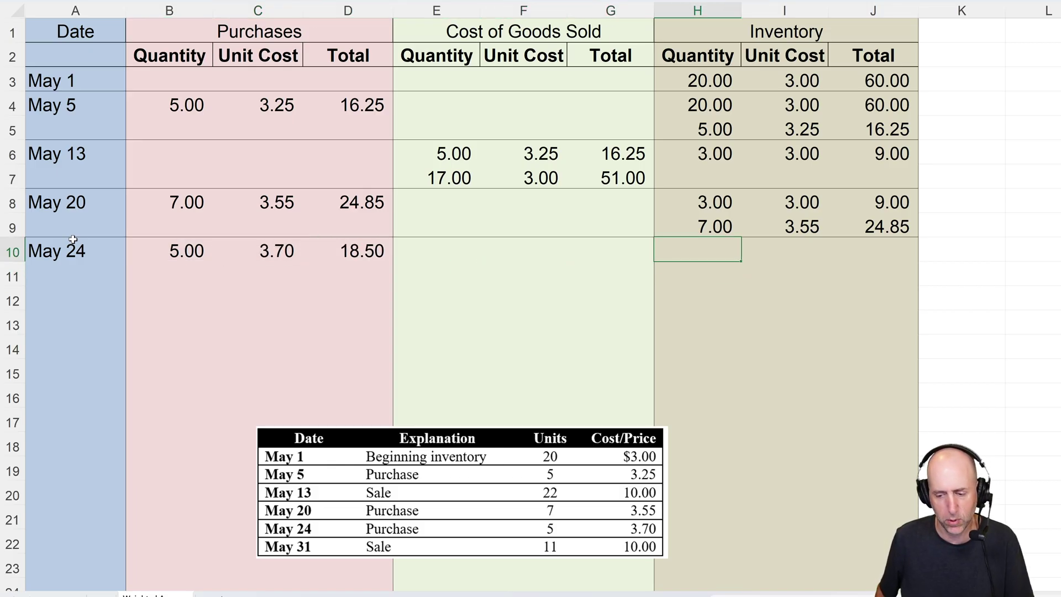
pyautogui.write('3')
pyautogui.press('Tab')
pyautogui.write('3')
pyautogui.press('Tab')
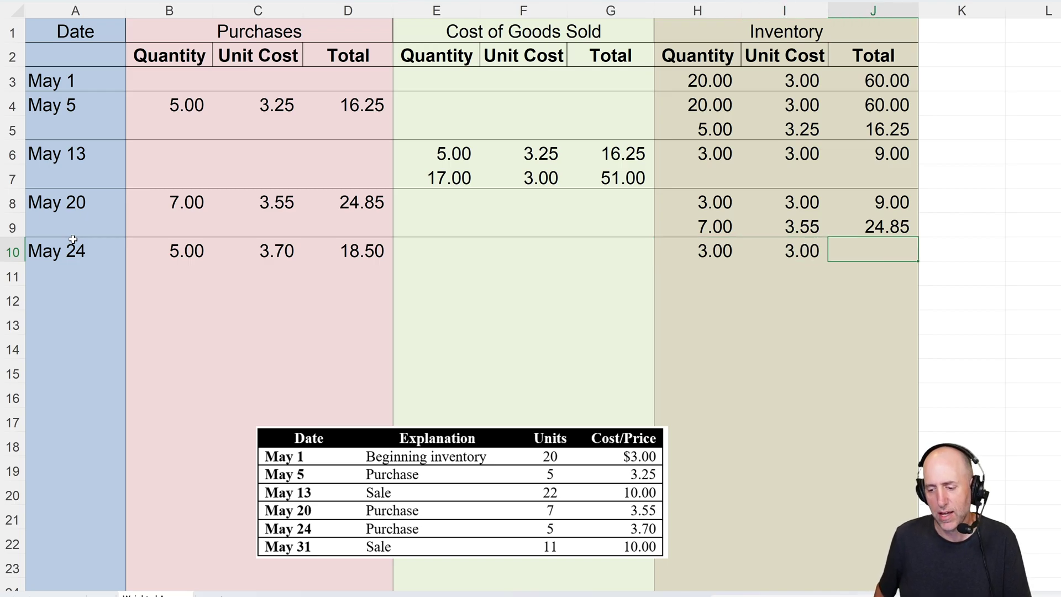
pyautogui.write('9')
pyautogui.press('Return')
# - Carry the May 20 layer into H11:J11 for May 24 as 7 units at 3.55, totalling 24.85
pyautogui.press('Left')
pyautogui.press('Left')
pyautogui.write('7')
pyautogui.press('Tab')
pyautogui.write('3.')
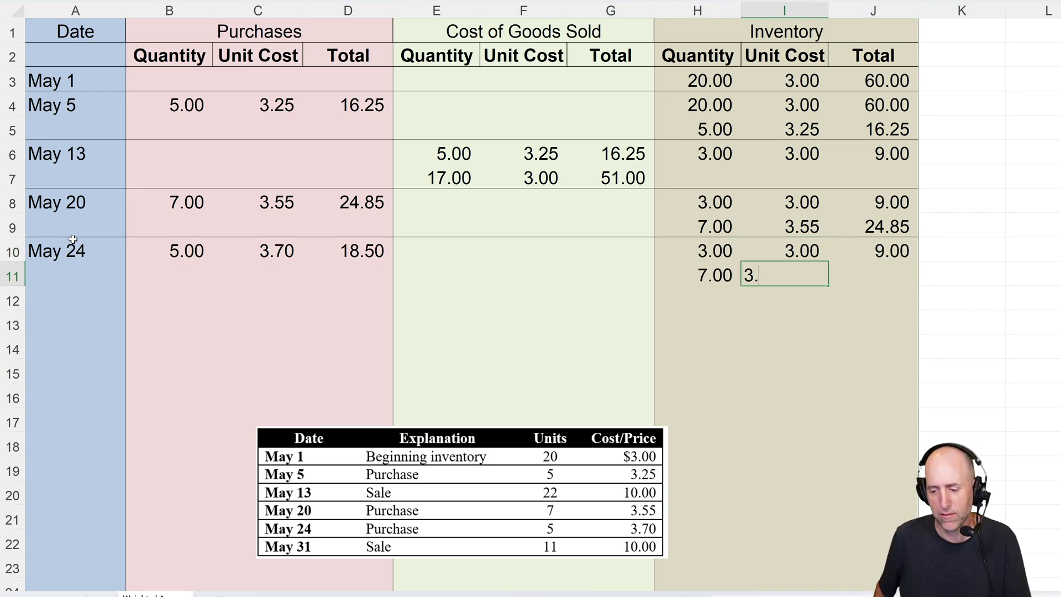
pyautogui.write('55')
pyautogui.press('Tab')
pyautogui.write('24.85')
pyautogui.press('Return')
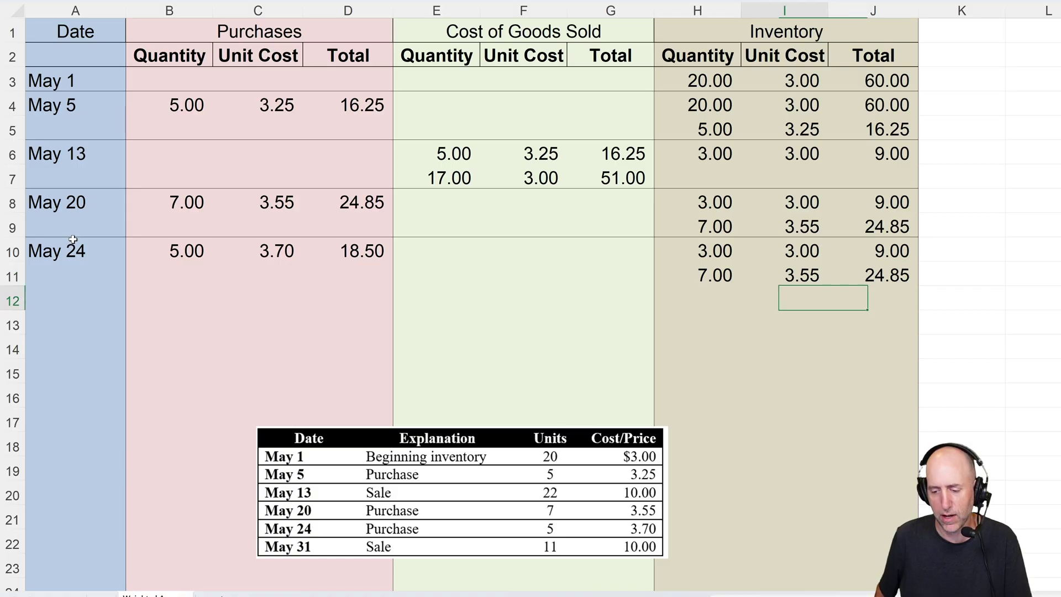
# - Add the newly purchased May 24 layer in H12:J12 as 5 units at 3.70, totalling 18.5
pyautogui.write('5')
pyautogui.press('Tab')
pyautogui.write('3.70')
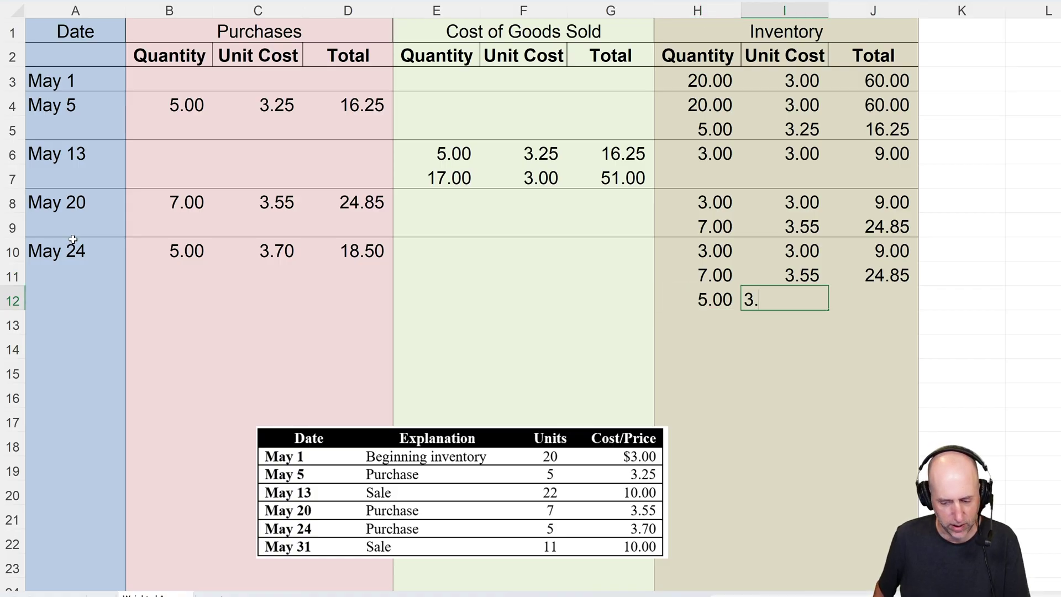
pyautogui.press('Tab')
pyautogui.write('18.5')
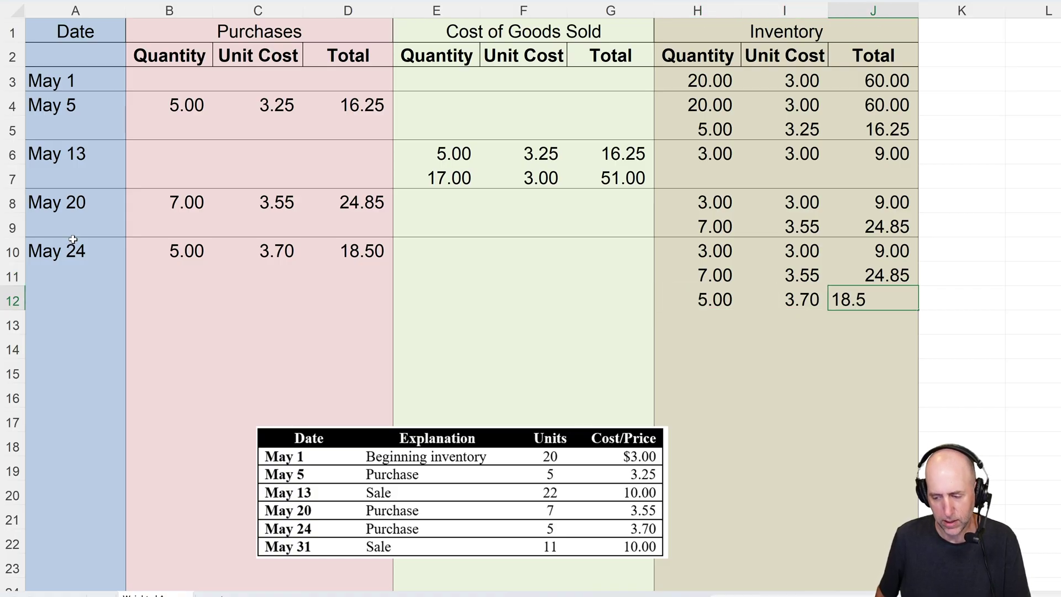
pyautogui.press('Return')
# - Add a bottom border across A12:J12 to close off the May 24 entry
pyautogui.press('Up')
pyautogui.press('Left')
pyautogui.press('Left')
pyautogui.press('Up')
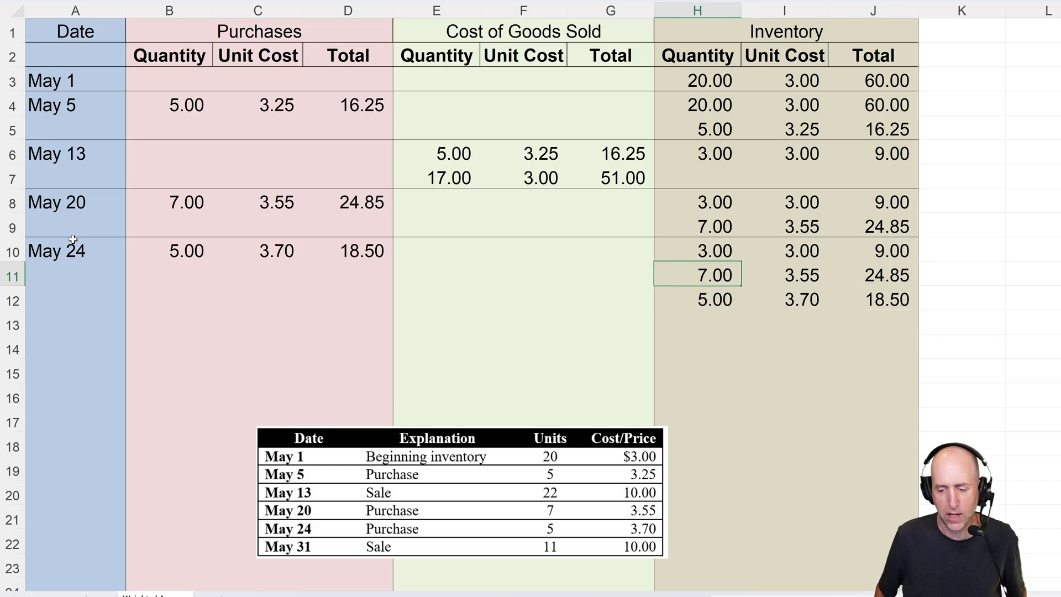
pyautogui.press('Up')
pyautogui.press('Right')
pyautogui.press('Right')
pyautogui.press('Down')
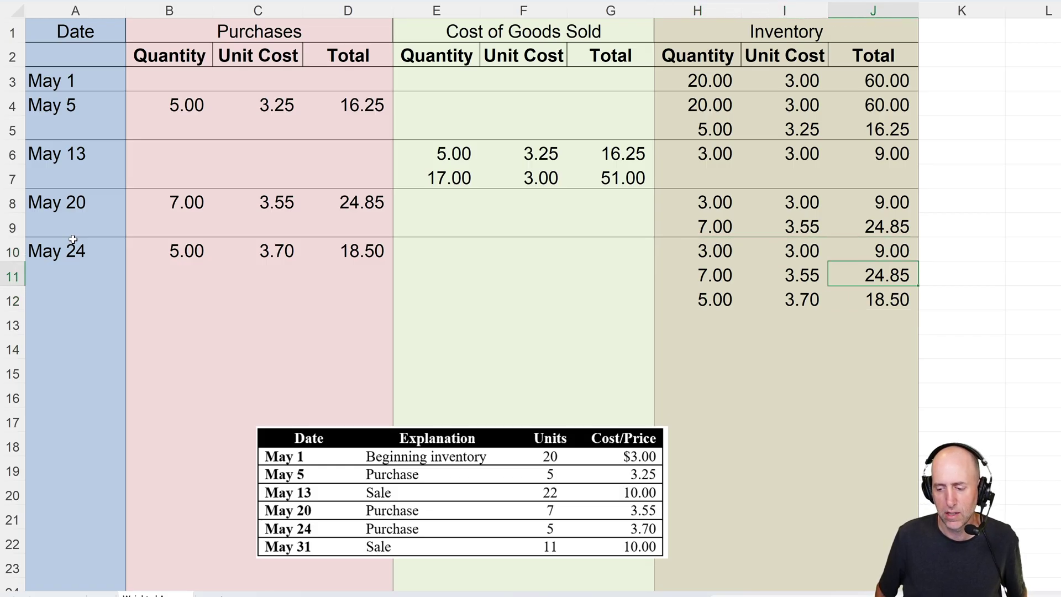
pyautogui.press('Down')
pyautogui.hotkey('shift', 'Left')
pyautogui.hotkey('ctrl', 'shift', 'Left')
pyautogui.hotkey('ctrl', 'shift', 'Left')
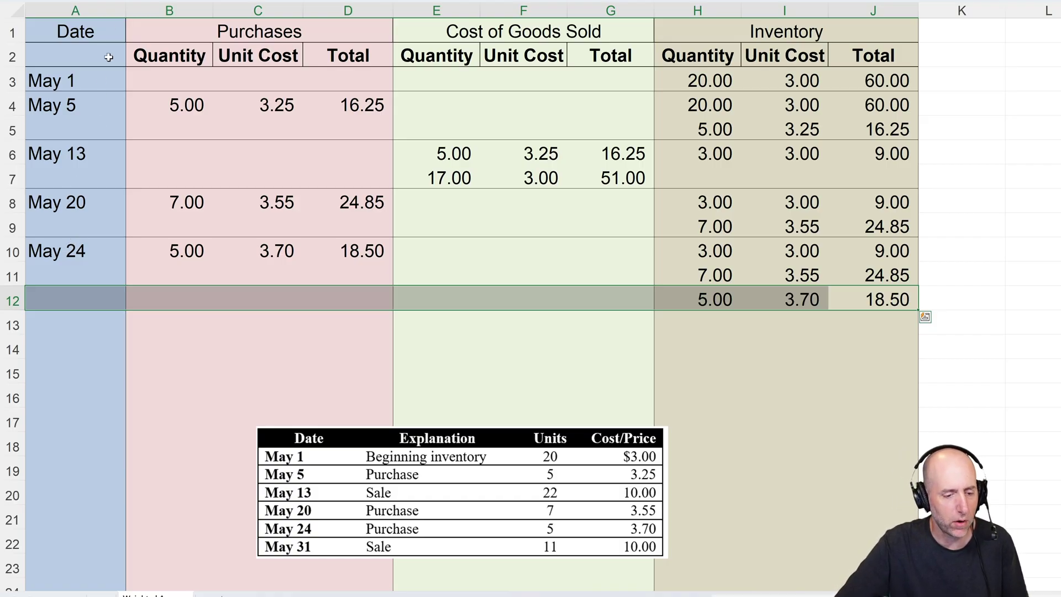
# - Enter May 31 as text in the date cell A13
pyautogui.click(55, 315)
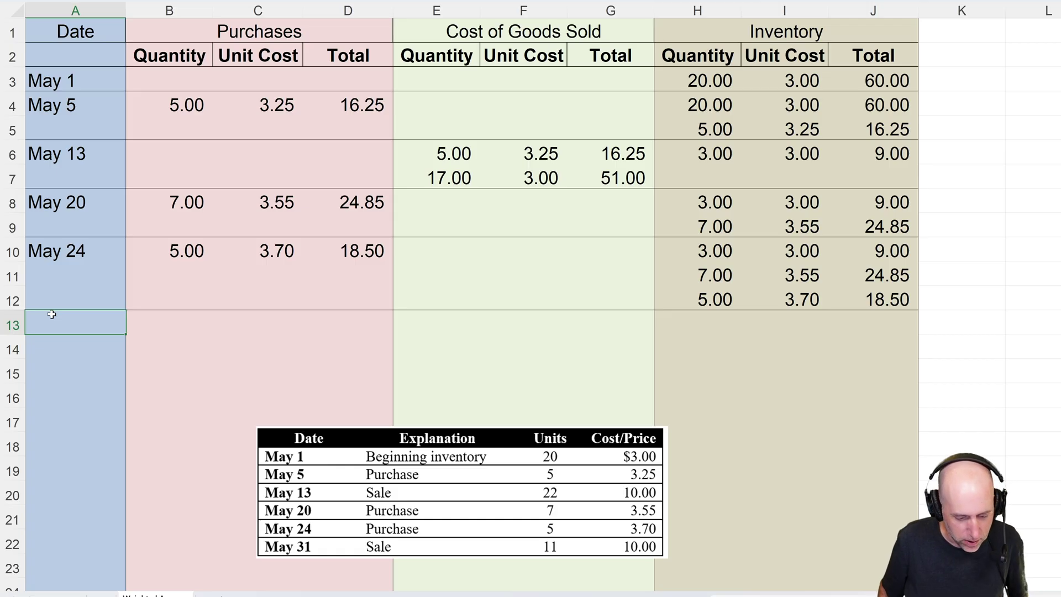
pyautogui.doubleClick(52, 314)
pyautogui.write("'May 31")
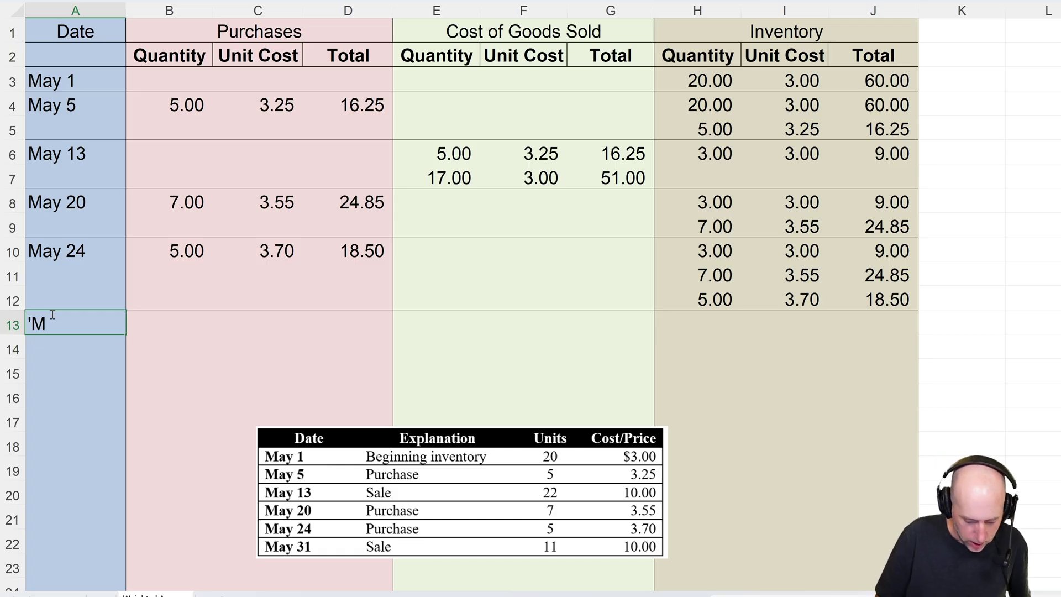
pyautogui.press('Tab')
pyautogui.press('Tab')
pyautogui.press('Tab')
pyautogui.press('Tab')
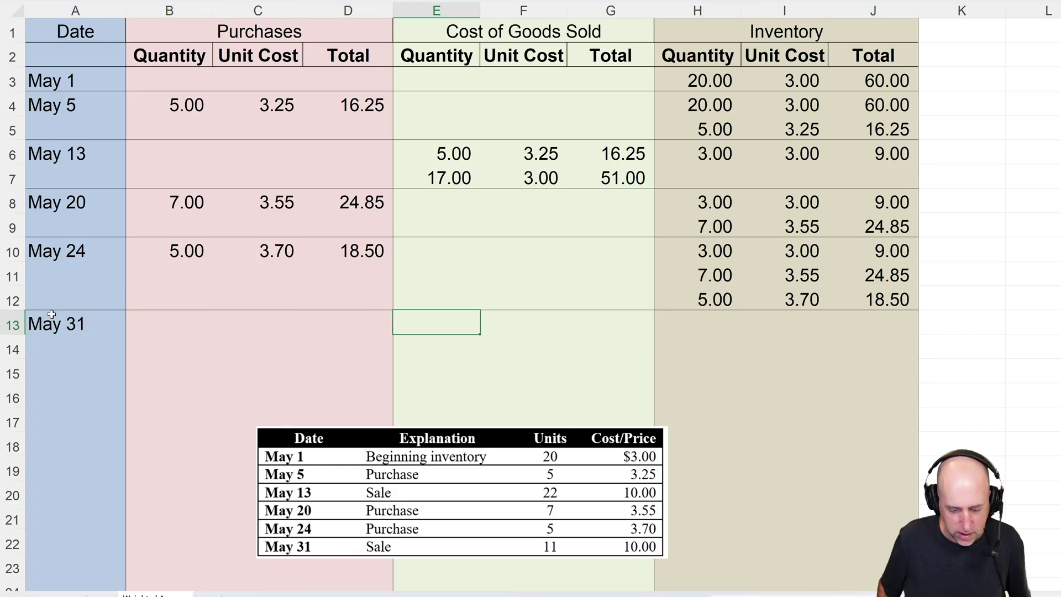
# - Examine the May 24 inventory quantities in H10:H12 to see which layers cover the May 31 sale
pyautogui.press('Tab')
pyautogui.press('Tab')
pyautogui.press('Tab')
pyautogui.press('Up')
pyautogui.hotkey('shift', 'Up')
pyautogui.hotkey('shift', 'Up')
pyautogui.press('Down')
pyautogui.press('Down')
# - Record the first cost of goods sold layer for May 31 in E13:F13 as 5 units at 3.7
pyautogui.press('Left')
pyautogui.press('Left')
pyautogui.press('Up')
pyautogui.press('Left')
pyautogui.write('5')
pyautogui.press('Tab')
pyautogui.write('3.7')
pyautogui.press('Down')
# - Examine the May 24 inventory layers again to determine which cost applies to the rest of the May 31 sale
pyautogui.press('Left')
pyautogui.press('Right')
pyautogui.press('Left')
pyautogui.press('Right')
pyautogui.press('Right')
pyautogui.press('Right')
pyautogui.press('Up')
pyautogui.press('Up')
pyautogui.press('Up')
pyautogui.press('Right')
pyautogui.press('Left')
pyautogui.press('Right')
pyautogui.press('Left')
pyautogui.press('Down')
pyautogui.press('Down')
pyautogui.press('Down')
# - Record the second cost of goods sold layer for May 31 in E14:F14 as 6 units at 3.55
pyautogui.press('Left')
pyautogui.press('Left')
pyautogui.press('Left')
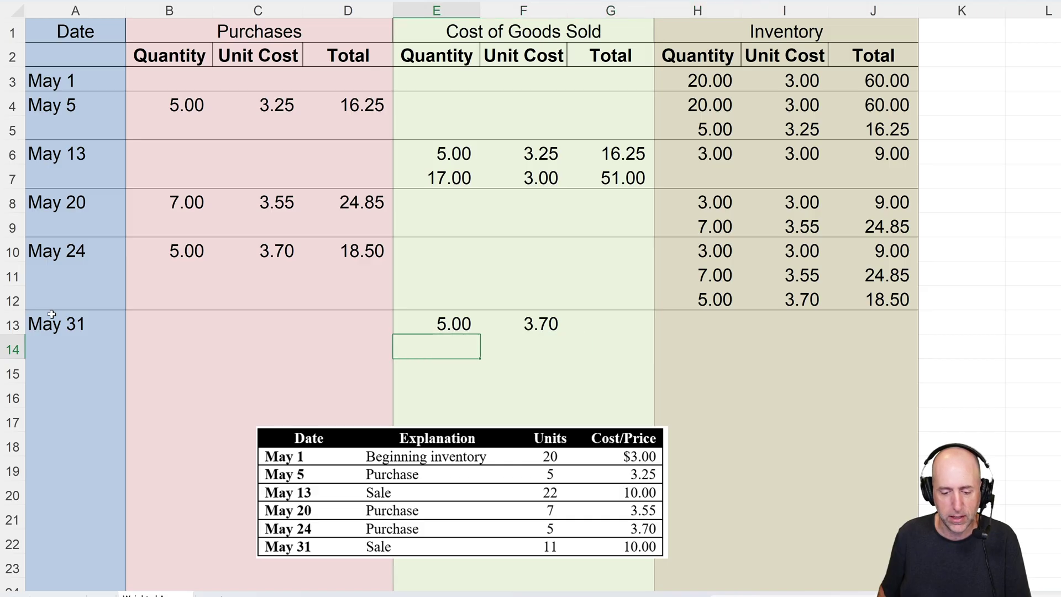
pyautogui.write('6')
pyautogui.press('Tab')
pyautogui.write('3.55')
pyautogui.press('Tab')
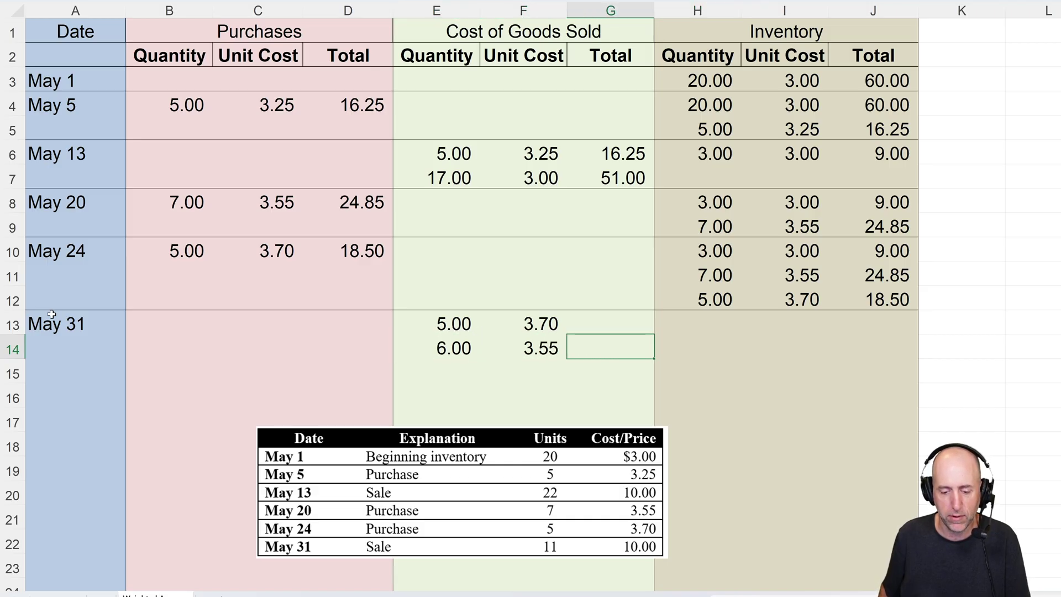
# - Calculate the total of the first May 31 cost layer in G13 with =E13*F13
pyautogui.press('Up')
pyautogui.write('=')
pyautogui.press('Left')
pyautogui.press('Left')
pyautogui.write('*')
pyautogui.press('Left')
pyautogui.press('Return')
# - Calculate the total of the second May 31 cost layer in G14 with =E14*F14
pyautogui.write('=')
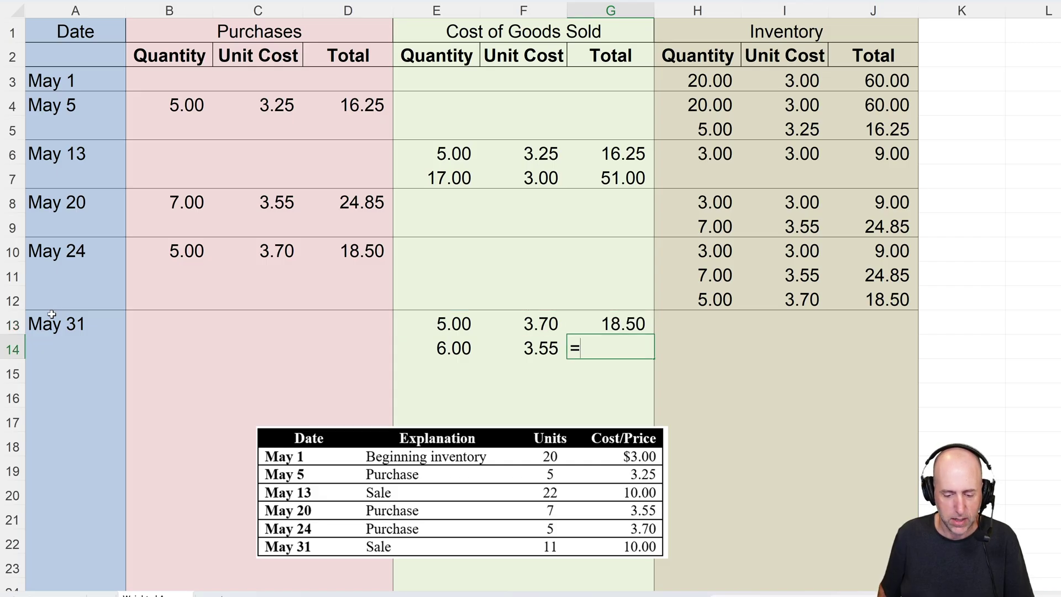
pyautogui.press('Left')
pyautogui.press('Left')
pyautogui.write('*')
pyautogui.press('Left')
pyautogui.press('Return')
# - Examine the oldest May 24 inventory layer in H10:J10, which the May 31 sale does not draw on
pyautogui.press('Right')
pyautogui.press('Up')
pyautogui.press('Up')
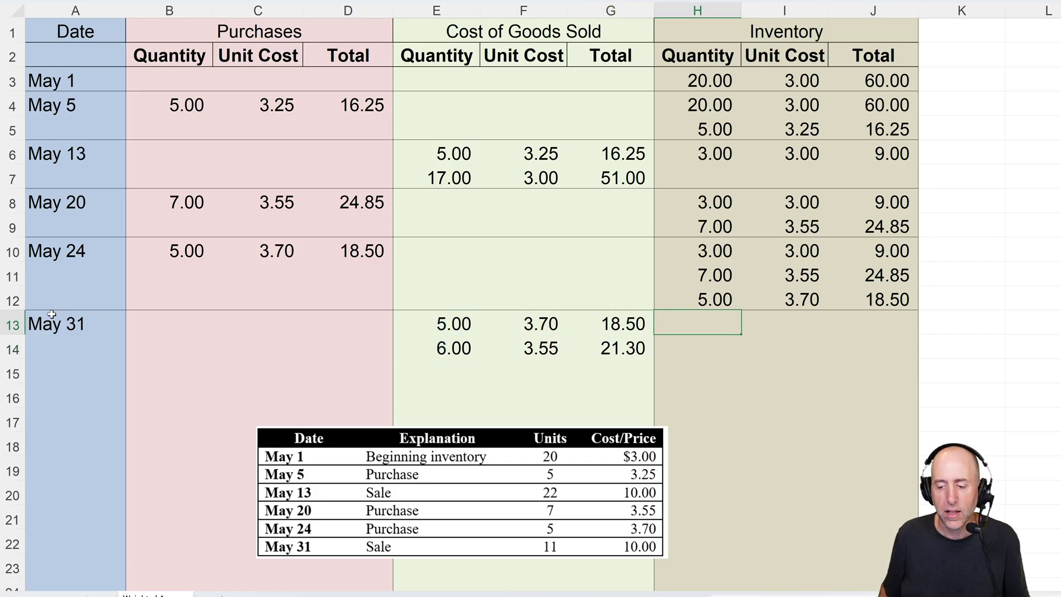
pyautogui.press('Up')
pyautogui.press('Up')
pyautogui.press('Up')
pyautogui.press('Right')
pyautogui.press('Right')
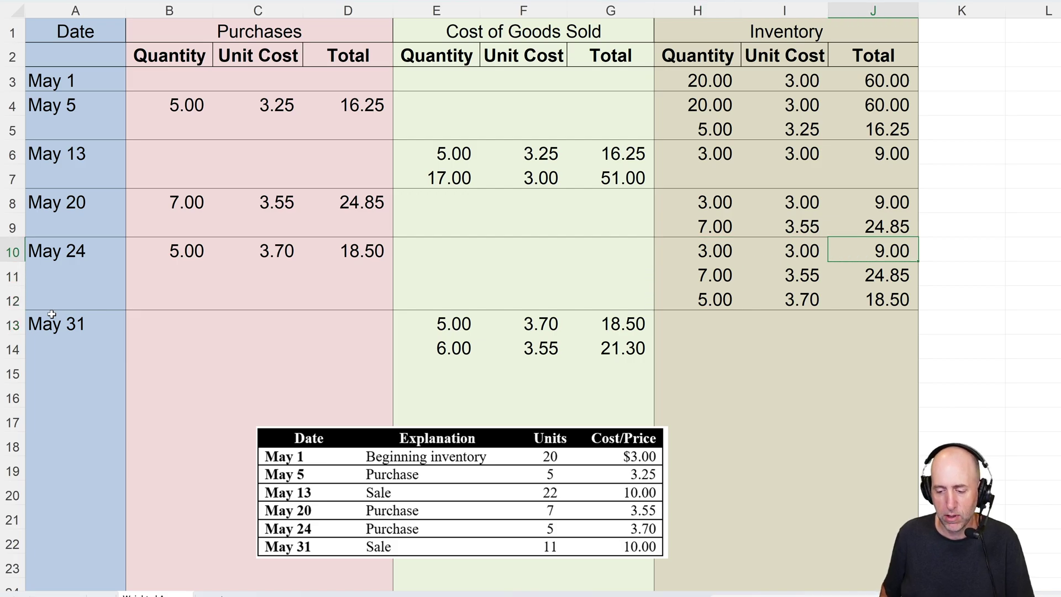
# - Carry the oldest inventory layer into H13:J13 for May 31 as 3 units at 3, totalling 9
pyautogui.press('Left')
pyautogui.press('Left')
pyautogui.press('Down')
pyautogui.press('Down')
pyautogui.press('Down')
pyautogui.write('3')
pyautogui.press('Tab')
pyautogui.write('3')
pyautogui.press('Tab')
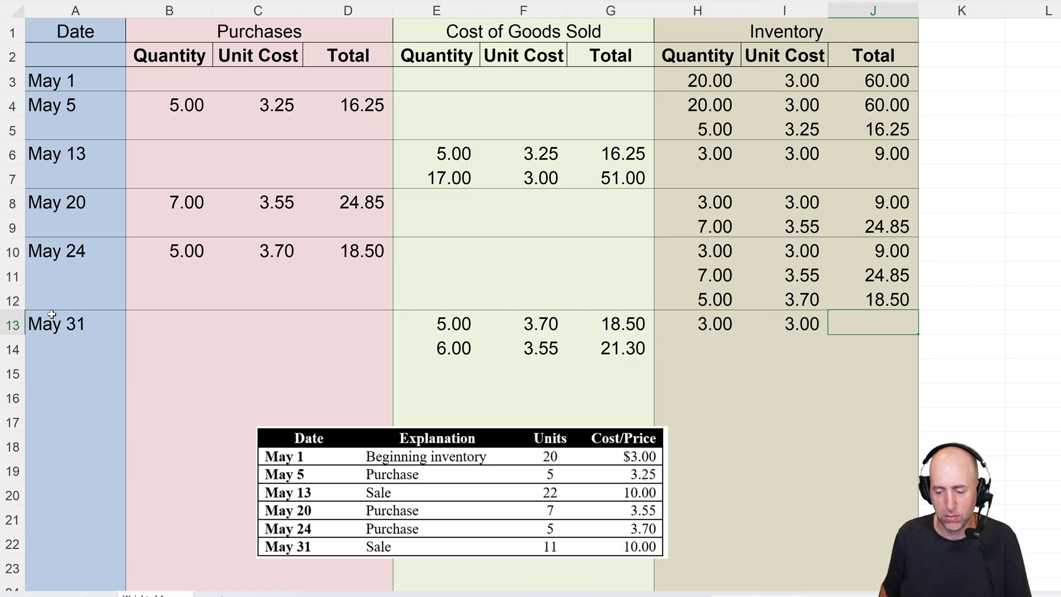
pyautogui.write('9')
pyautogui.press('Return')
# - Compare the second May 24 layer's quantity in H11 with the units sold from it in E14
pyautogui.press('Left')
pyautogui.press('Left')
pyautogui.press('Up')
pyautogui.press('Up')
pyautogui.press('Up')
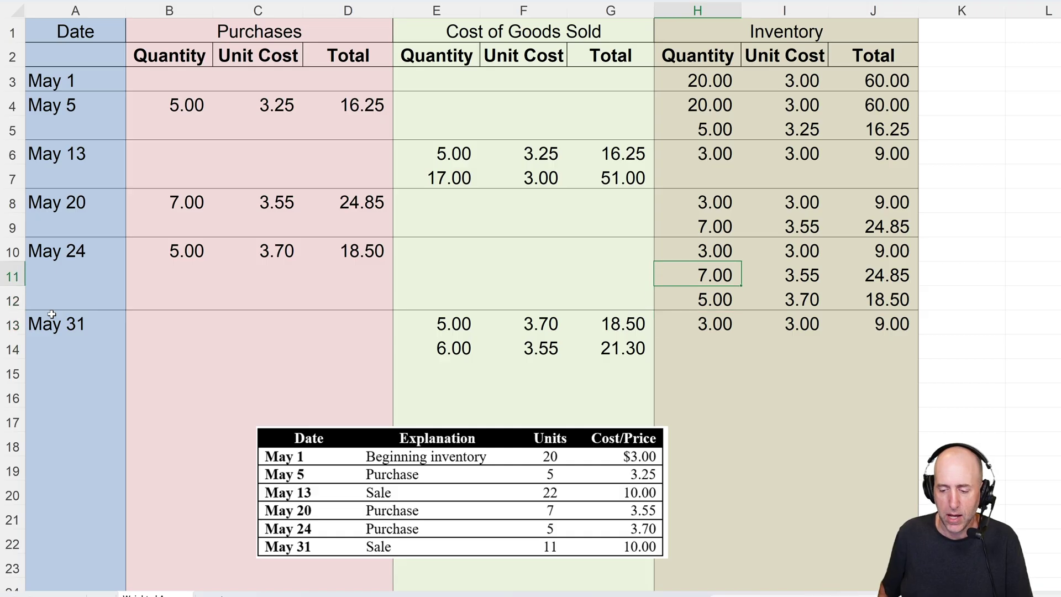
pyautogui.press('Down')
pyautogui.press('Left')
pyautogui.press('Down')
pyautogui.press('Left')
pyautogui.press('Left')
pyautogui.press('Down')
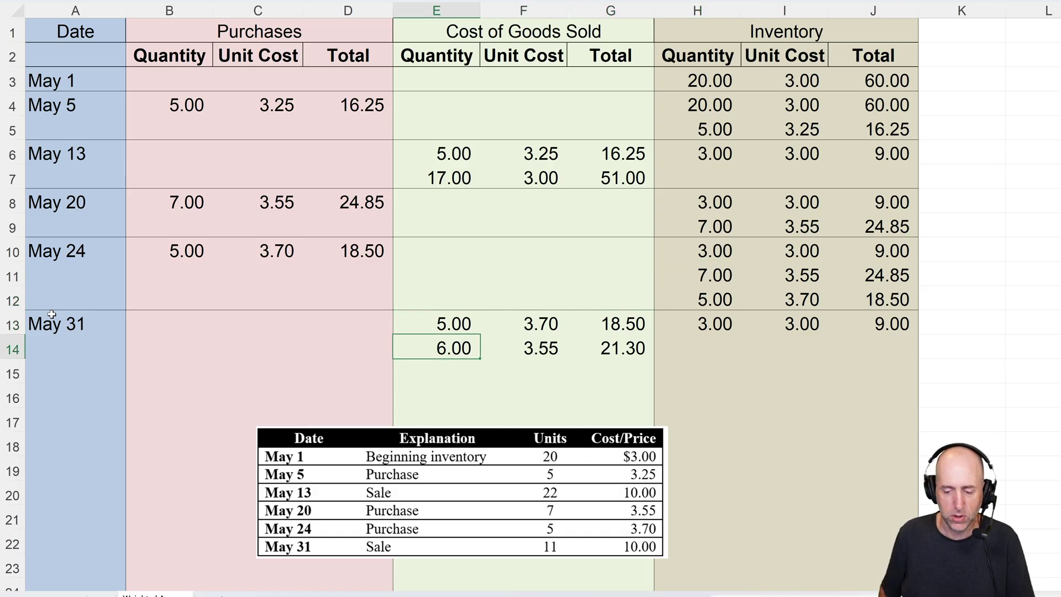
# - Enter the remaining May 31 inventory layer in H14:J14 as 1 unit at 3.55, totalling 3.55
pyautogui.press('Right')
pyautogui.press('Right')
pyautogui.press('Right')
pyautogui.write('1')
pyautogui.press('Tab')
pyautogui.write('3.55')
pyautogui.press('Return')
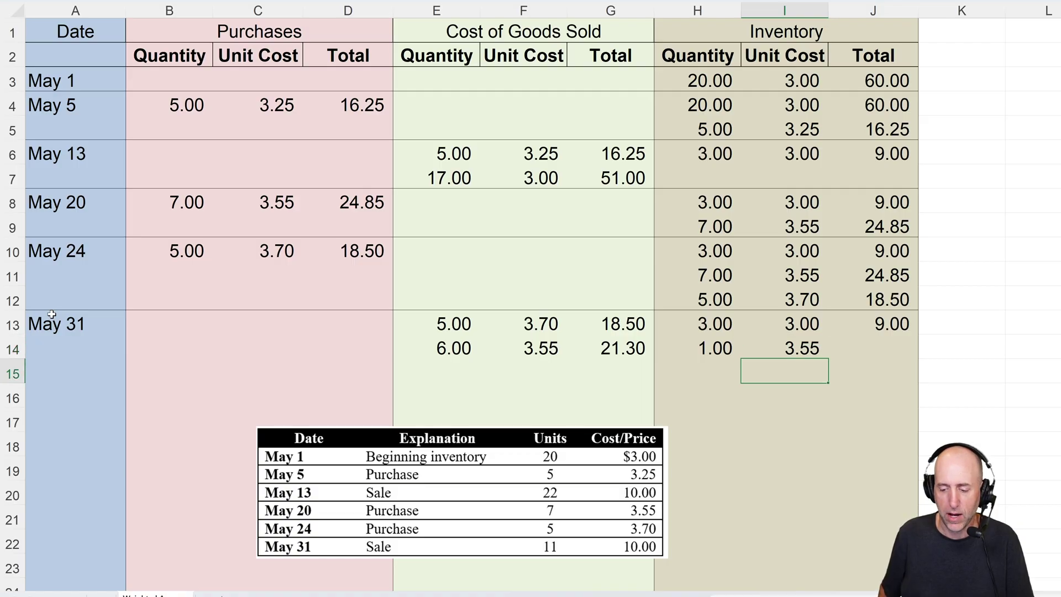
pyautogui.press('Right')
pyautogui.press('Up')
pyautogui.write('3.55')
pyautogui.press('Return')
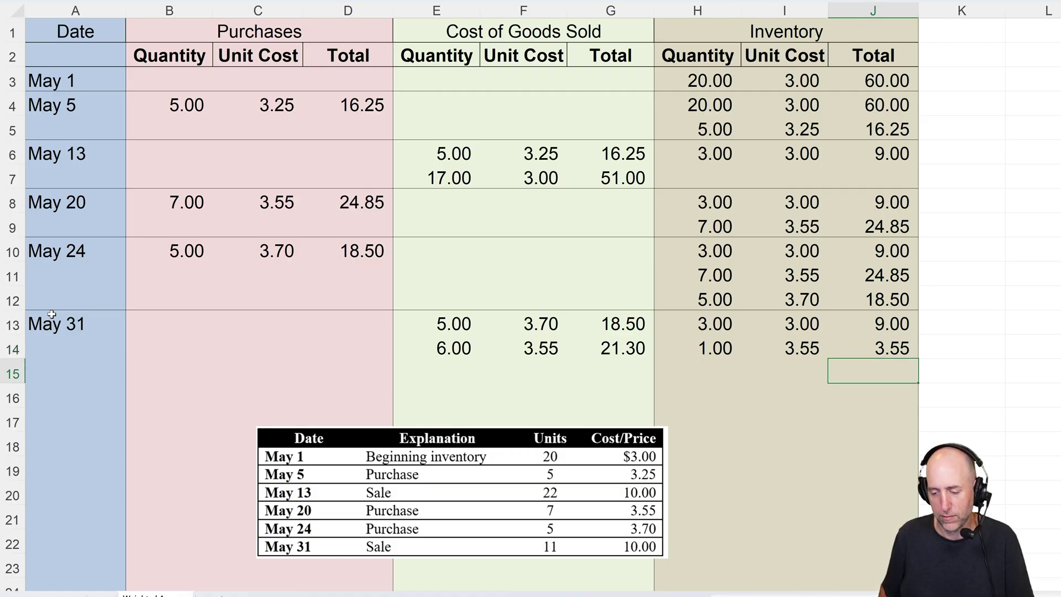
# - Check the May 31 cost of goods sold and remaining inventory against the May 24 layers
pyautogui.press('Up')
pyautogui.press('Up')
pyautogui.press('Left')
pyautogui.press('Up')
pyautogui.press('Left')
pyautogui.press('Right')
pyautogui.press('Left')
pyautogui.press('Down')
pyautogui.press('Left')
pyautogui.press('Left')
pyautogui.press('Left')
pyautogui.press('Right')
pyautogui.press('Right')
pyautogui.press('Right')
pyautogui.press('Down')
pyautogui.press('Down')
pyautogui.press('Right')
pyautogui.press('Right')
# - Add a bottom border across A14:J14 to close off the May 31 entry
pyautogui.press('Up')
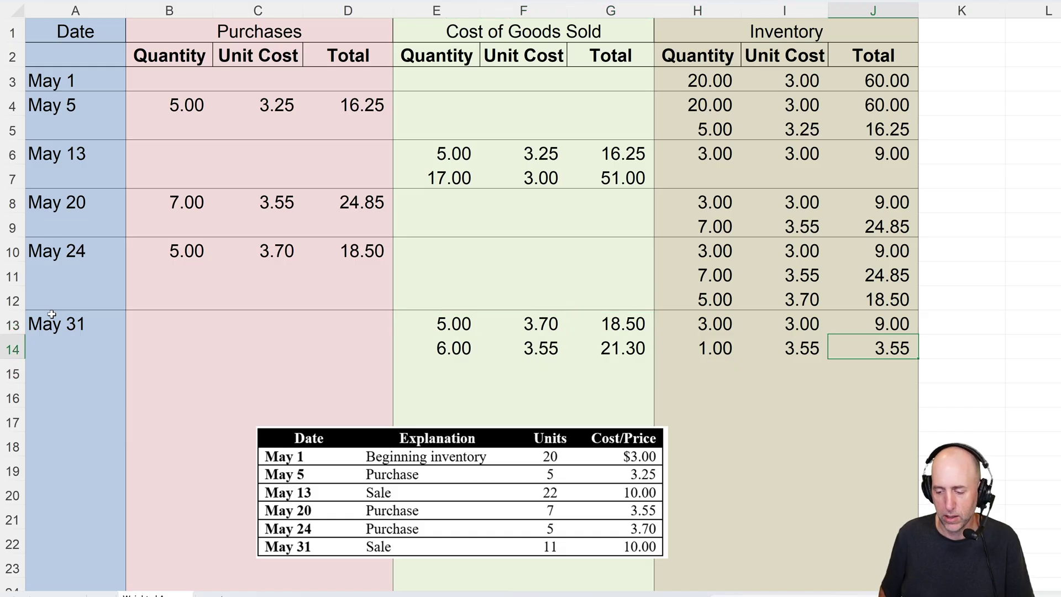
pyautogui.hotkey('shift', 'Left')
pyautogui.hotkey('shift', 'Left')
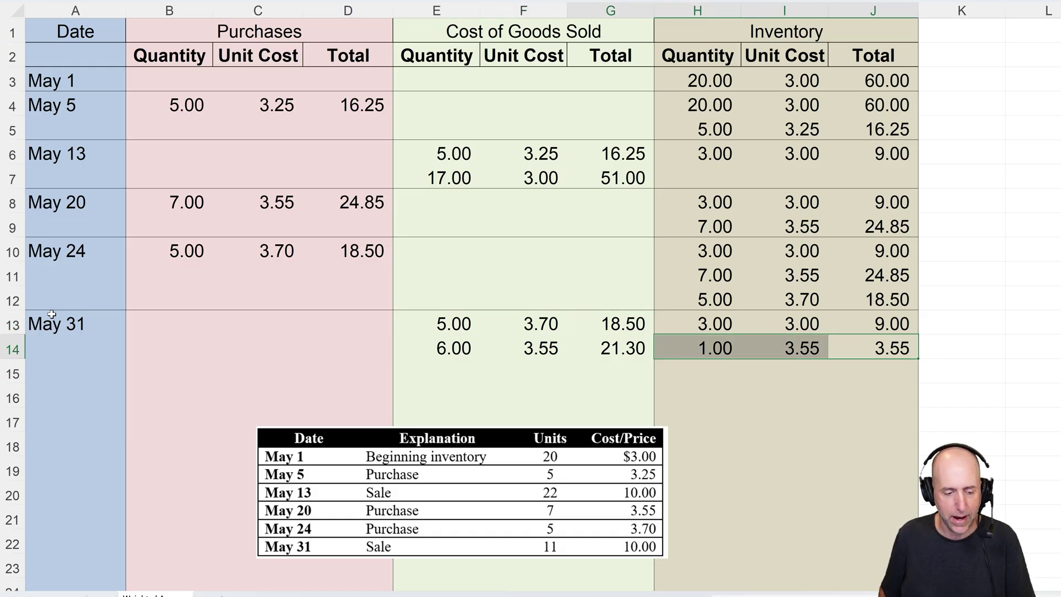
pyautogui.hotkey('shift', 'Home')
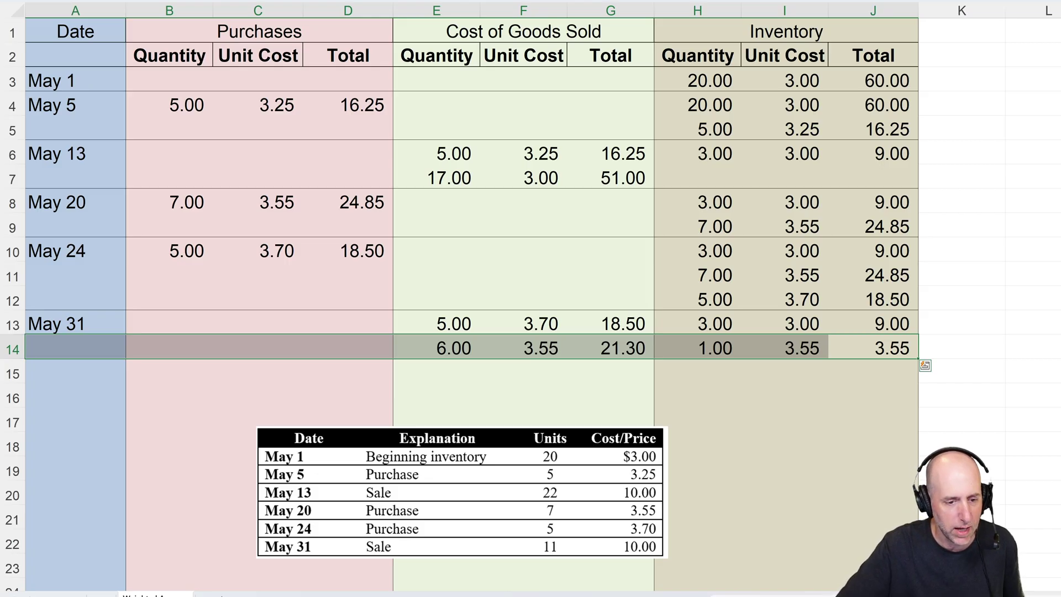
# - Move the transaction table picture lower and label E16:E18 as Sales rev, COGS and Gross Profit
pyautogui.click(463, 442)
pyautogui.moveTo(463, 442); pyautogui.dragTo(474, 477)
pyautogui.click(439, 391)
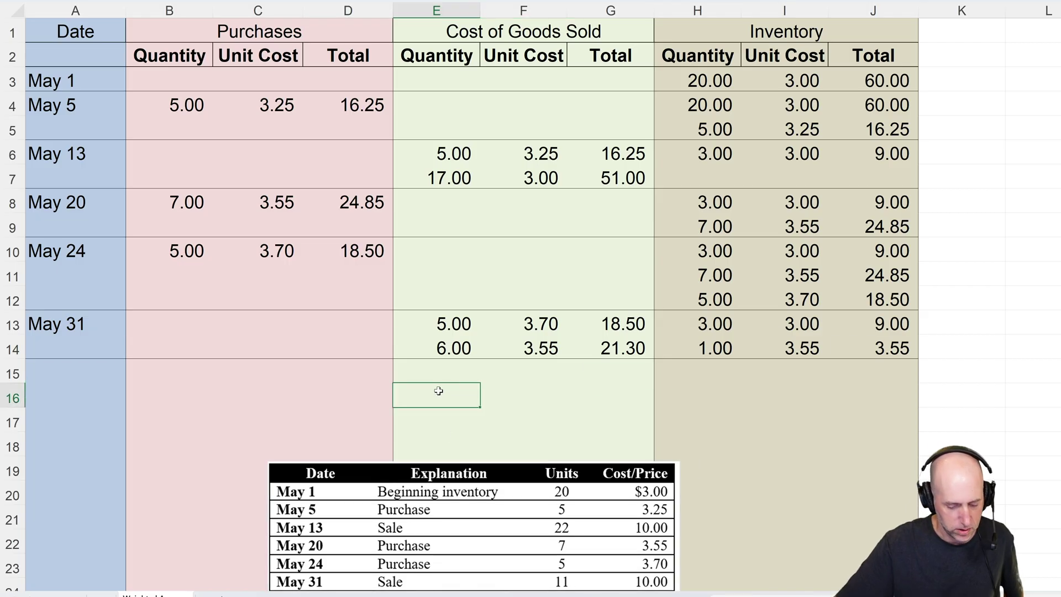
pyautogui.write('Sales rev')
pyautogui.press('Return')
pyautogui.write('COGS')
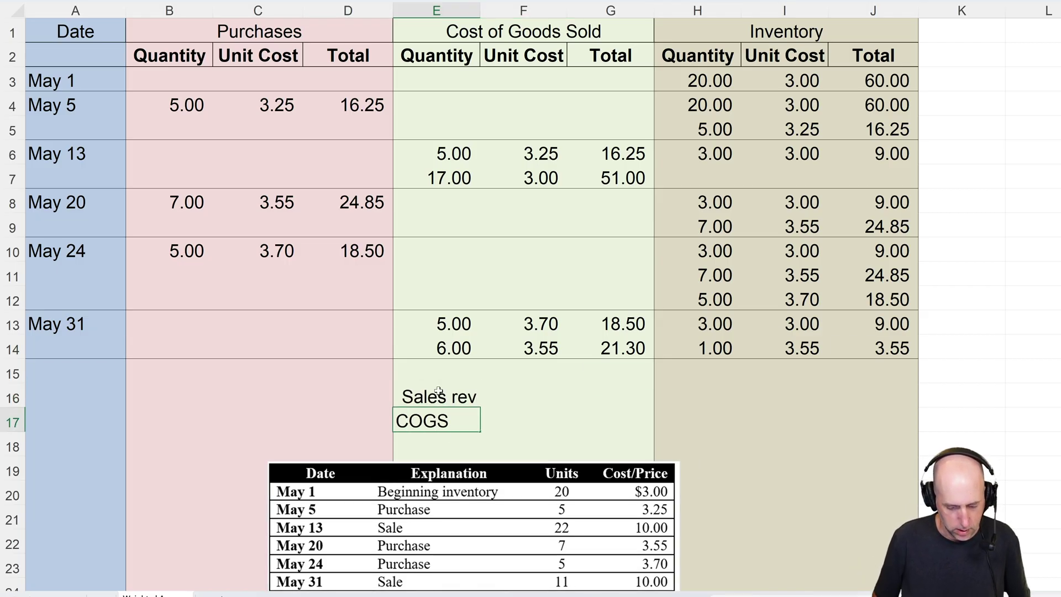
pyautogui.press('Return')
pyautogui.write('Gross ')
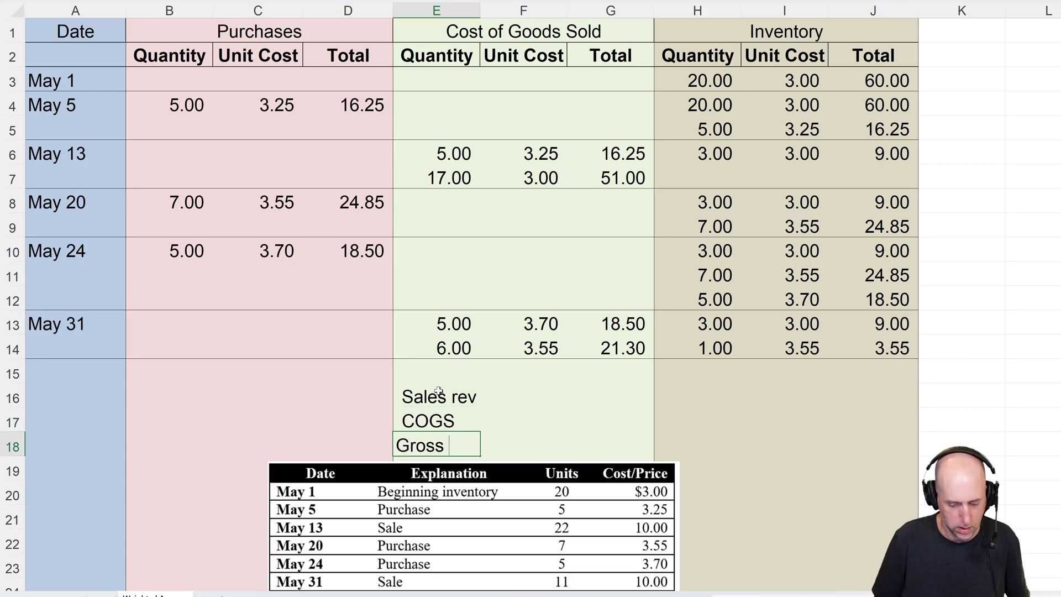
pyautogui.write('Profit')
# - Enter sales revenue of 330 in G16 beside the Sales rev label
pyautogui.press('Tab')
pyautogui.press('Tab')
pyautogui.press('Up')
pyautogui.press('Up')
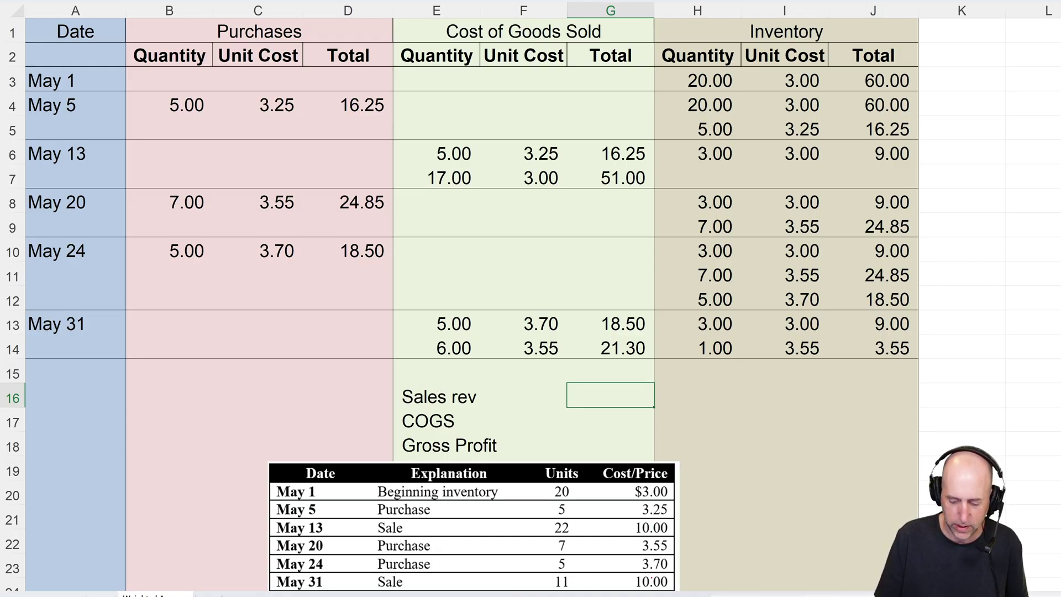
pyautogui.write('330')
pyautogui.press('Return')
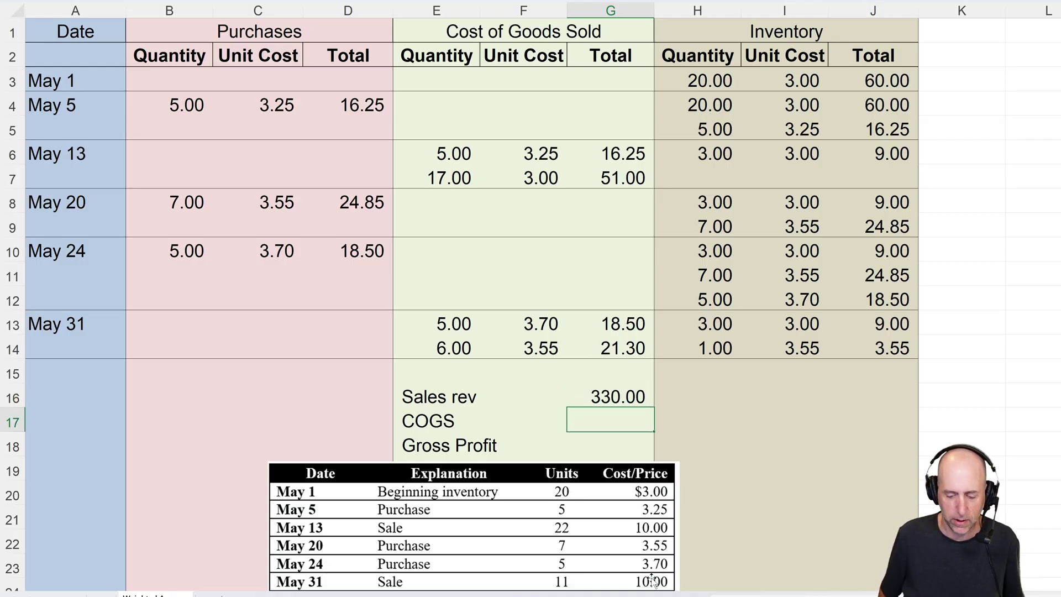
# - Total the cost of goods sold in G17 with a SUM of G6:G14 and underline the amount
pyautogui.write('=sum(')
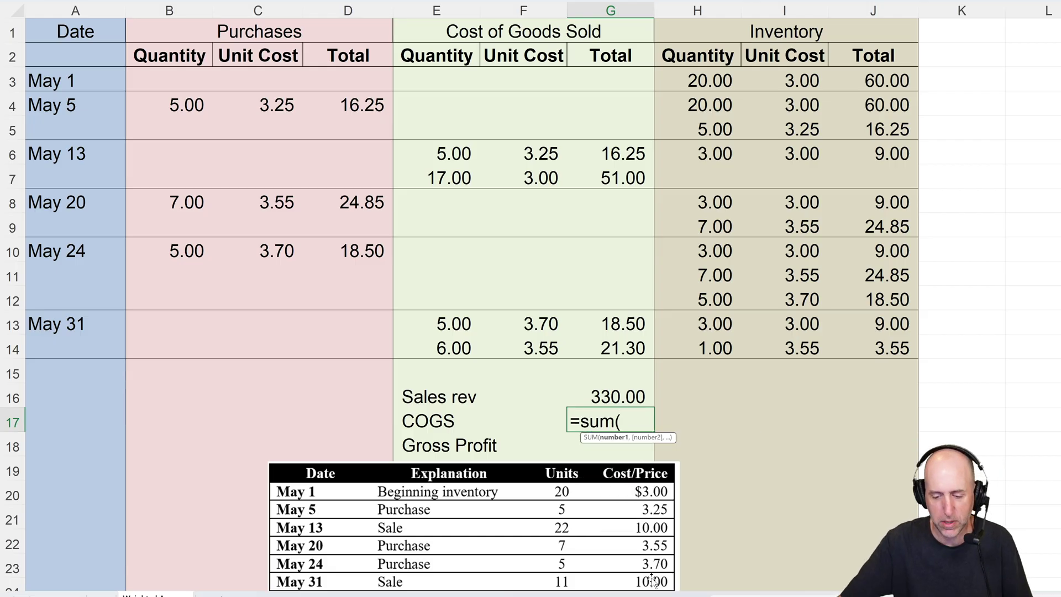
pyautogui.moveTo(621, 158); pyautogui.dragTo(622, 354)
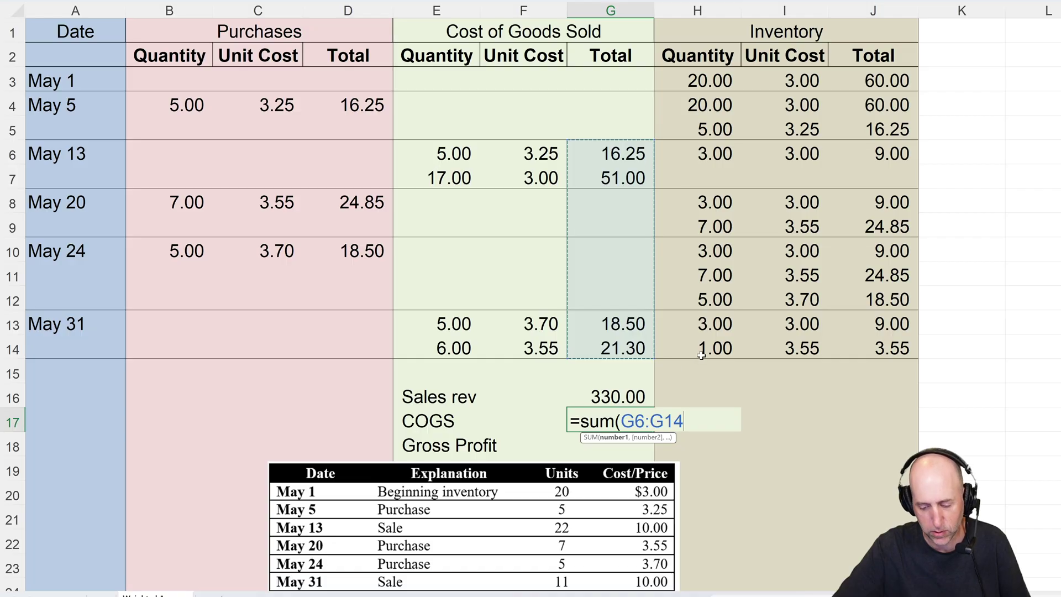
pyautogui.press('Return')
pyautogui.click(632, 421)
pyautogui.hotkey('ctrl', 'u')
pyautogui.press('Return')
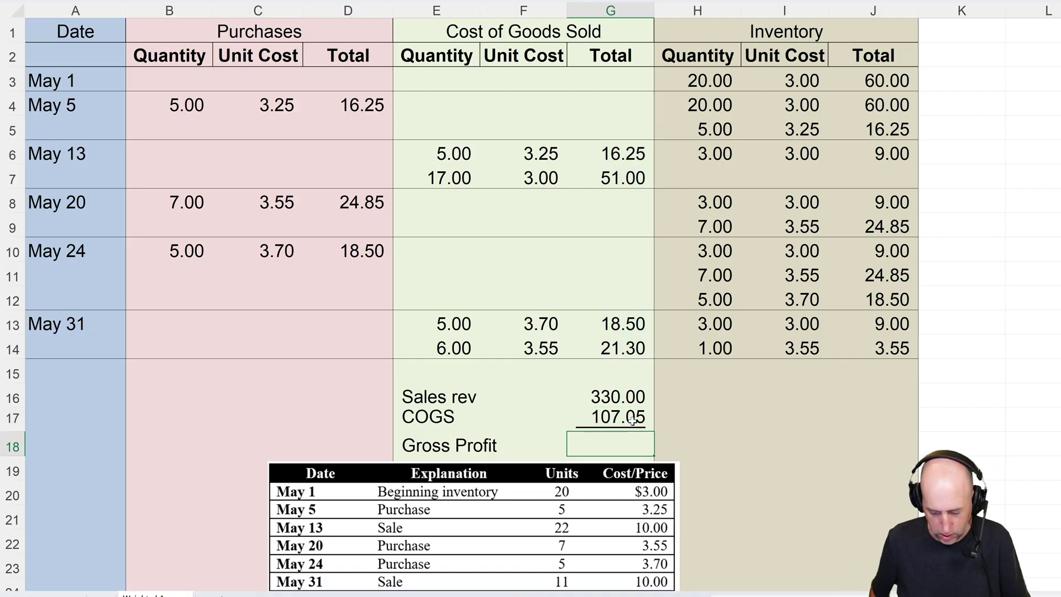
# - Calculate gross profit in G18 as sales revenue G16 minus COGS G17
pyautogui.write('=')
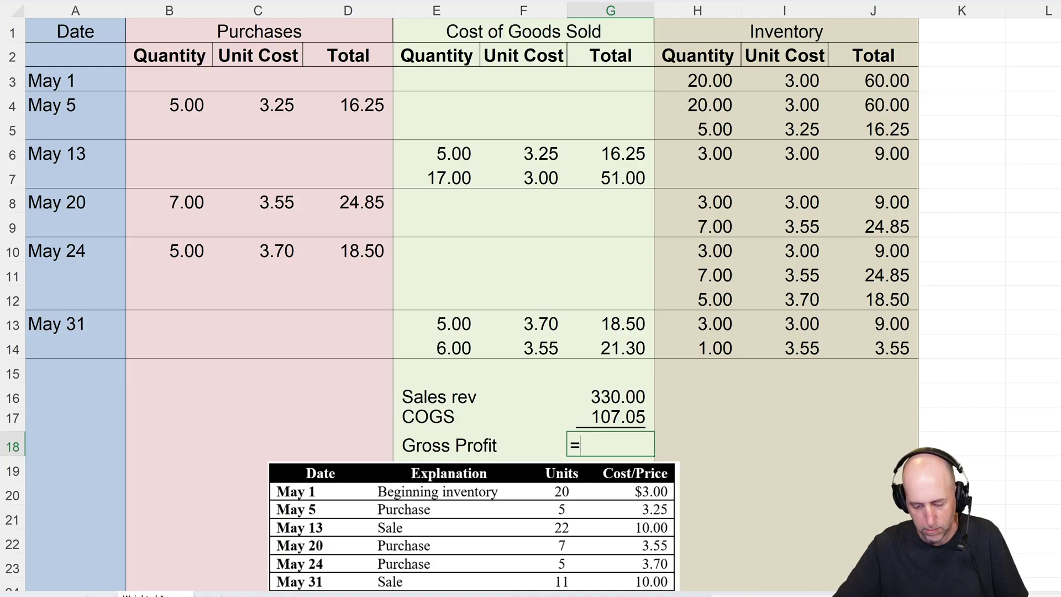
pyautogui.click(610, 394)
pyautogui.write('-')
pyautogui.click(618, 421)
pyautogui.press('Return')
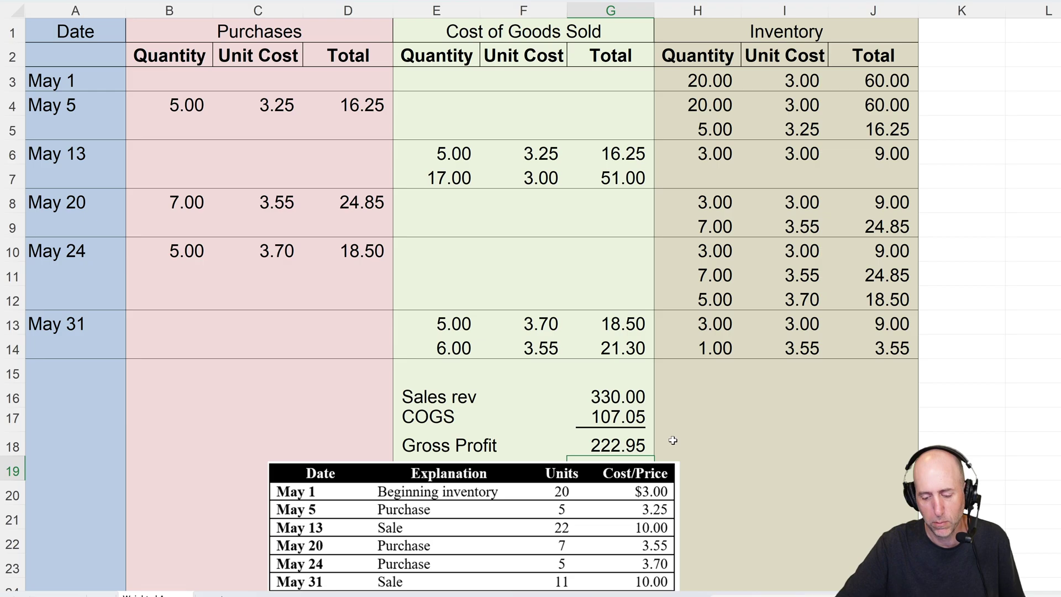
# - Calculate sales revenue as a share of itself in H16 with G16/G16
pyautogui.click(679, 399)
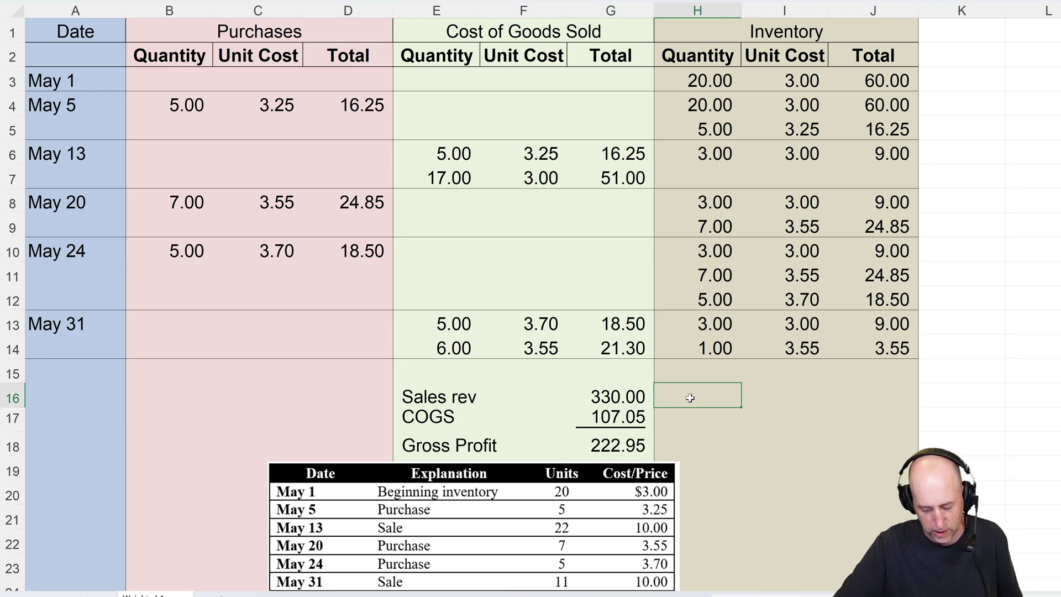
pyautogui.write('=')
pyautogui.press('Left')
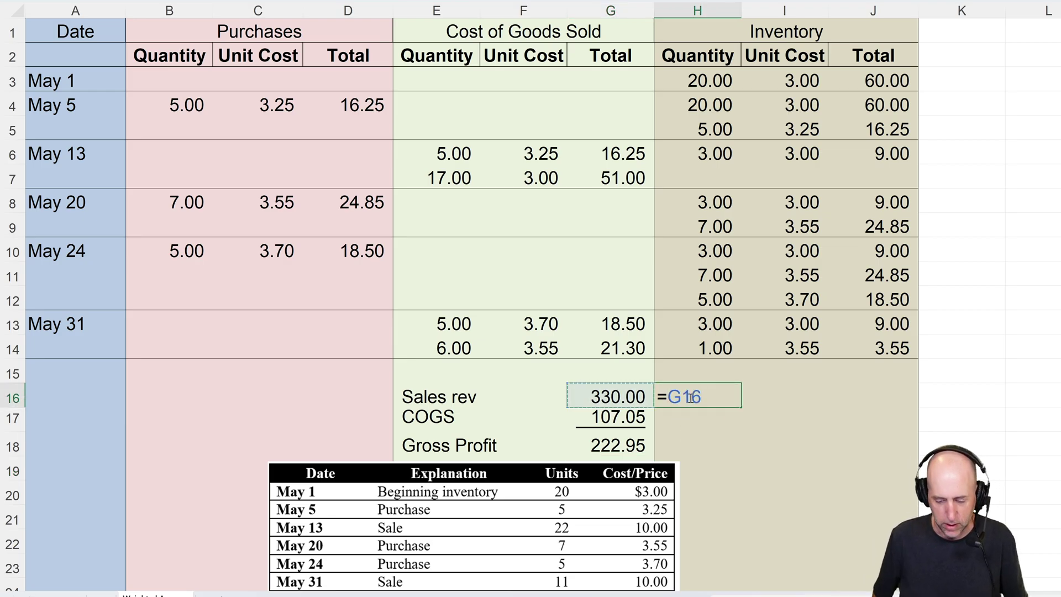
pyautogui.write('/')
pyautogui.press('Left')
pyautogui.press('Return')
# - Format H16:H18 as percentages with one decimal place
pyautogui.click(690, 398)
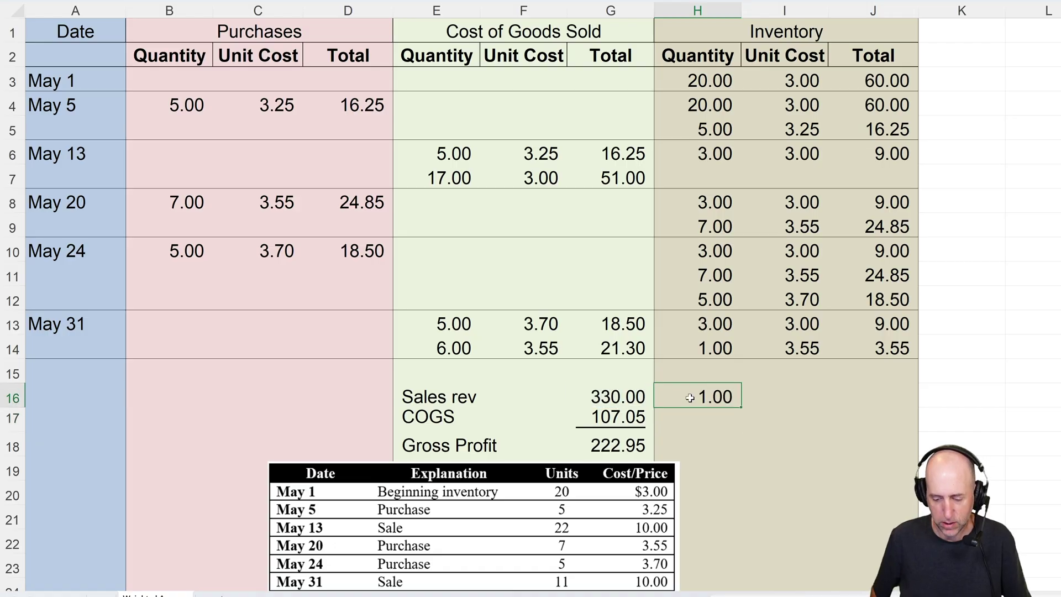
pyautogui.hotkey('shift', 'Down')
pyautogui.hotkey('shift', 'Down')
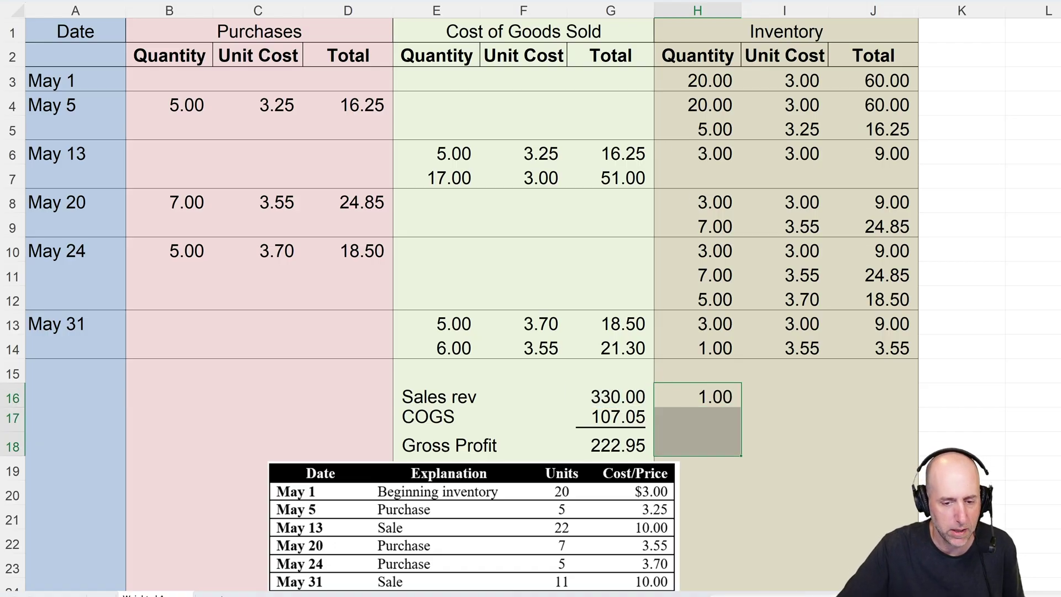
pyautogui.hotkey('ctrl', 'shift', '5')
pyautogui.hotkey('alt', 'h')
pyautogui.press('0')
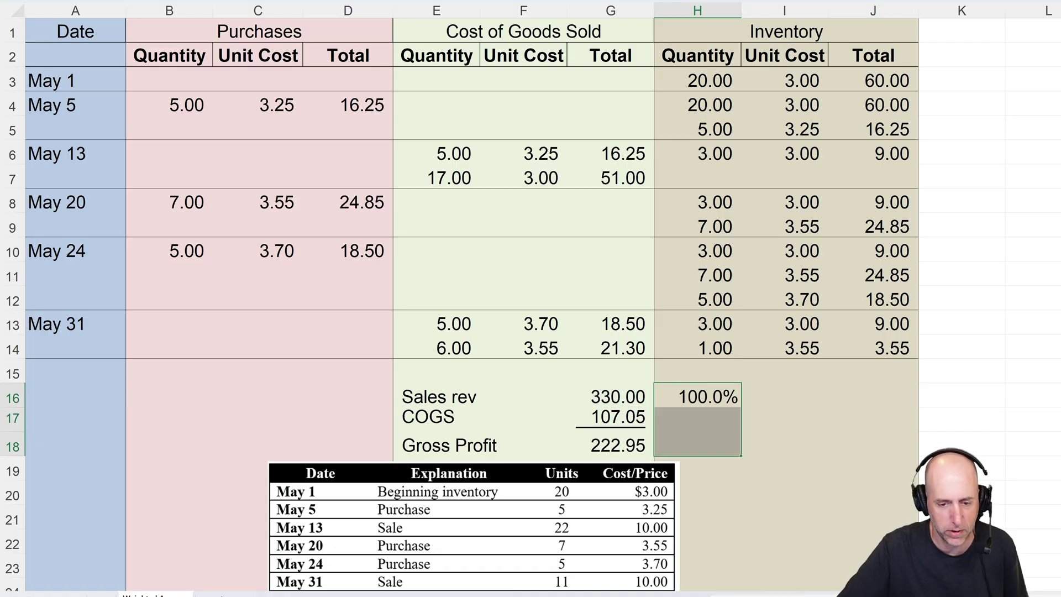
# - Calculate COGS as a percentage of sales revenue in H17 with G17/G16
pyautogui.click(695, 419)
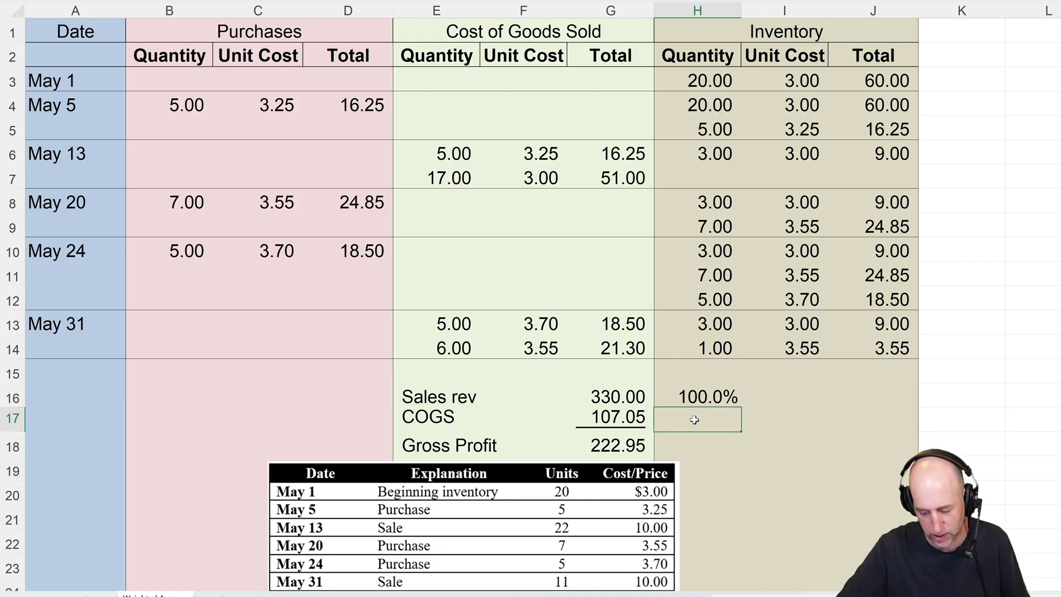
pyautogui.write('=')
pyautogui.click(616, 418)
pyautogui.write('/')
pyautogui.click(617, 393)
pyautogui.press('Return')
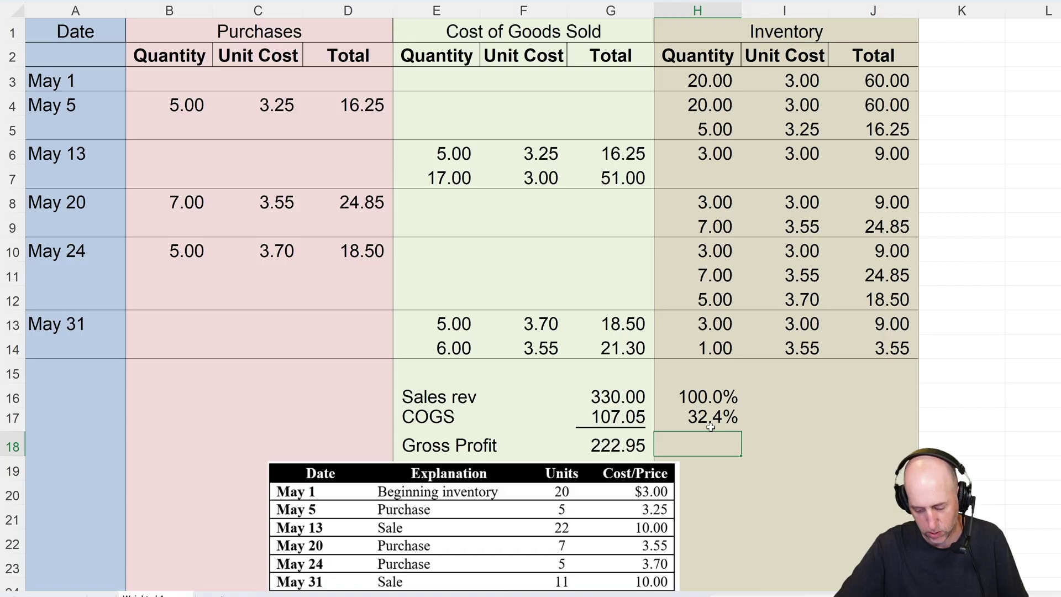
# - Calculate the gross profit percentage in H18 with G18/G16 and underline the COGS percentage in H17
pyautogui.write('=')
pyautogui.click(606, 444)
pyautogui.write('/')
pyautogui.click(609, 398)
pyautogui.press('Return')
pyautogui.click(695, 417)
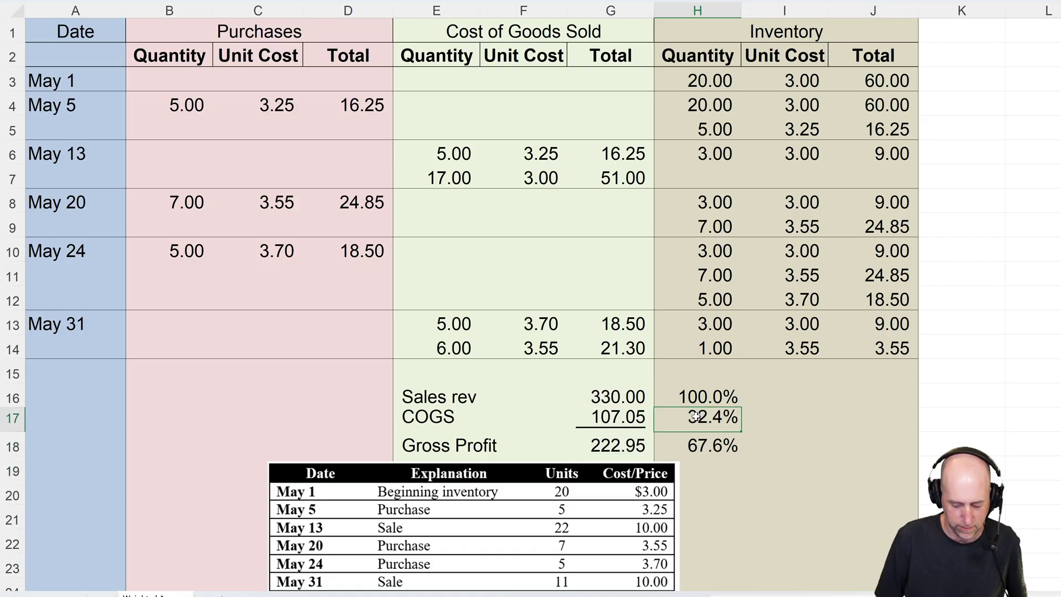
pyautogui.press('Down')
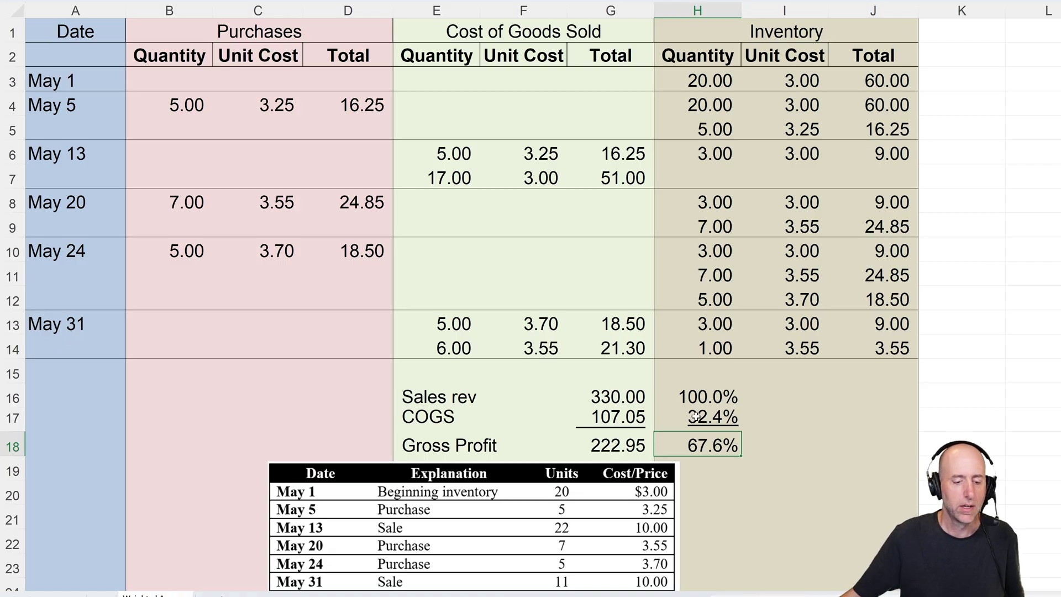
# - Move the transaction table picture from below the summary to beside the percentages, starting around column I
pyautogui.click(552, 536)
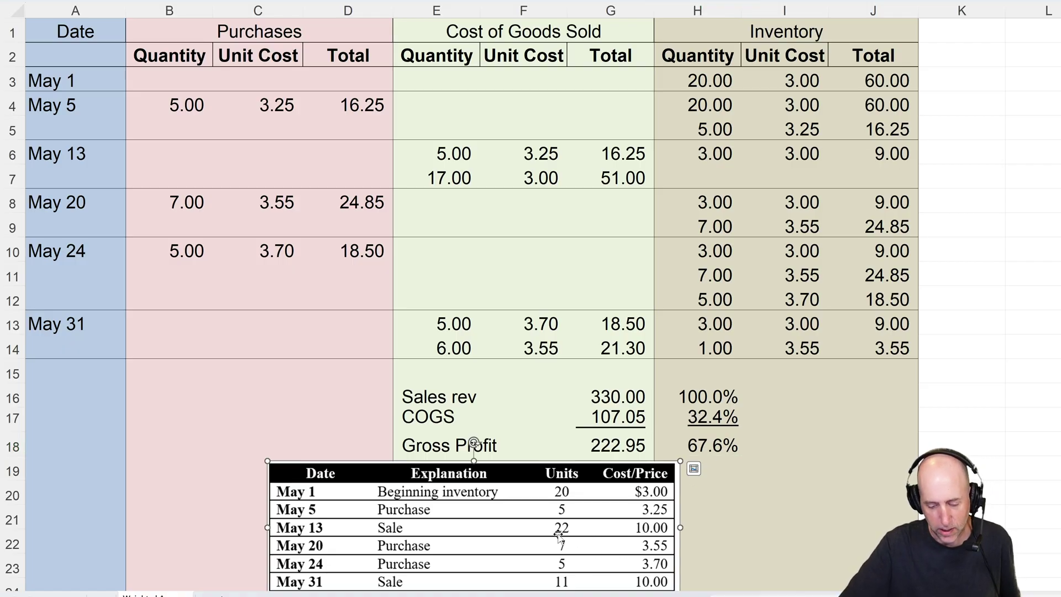
pyautogui.moveTo(31, 33)
pyautogui.mouseDown()
pyautogui.moveTo(182, 108)
pyautogui.moveTo(683, 277)
pyautogui.moveTo(778, 298)
pyautogui.moveTo(779, 348)
pyautogui.mouseUp()
pyautogui.click(779, 445)
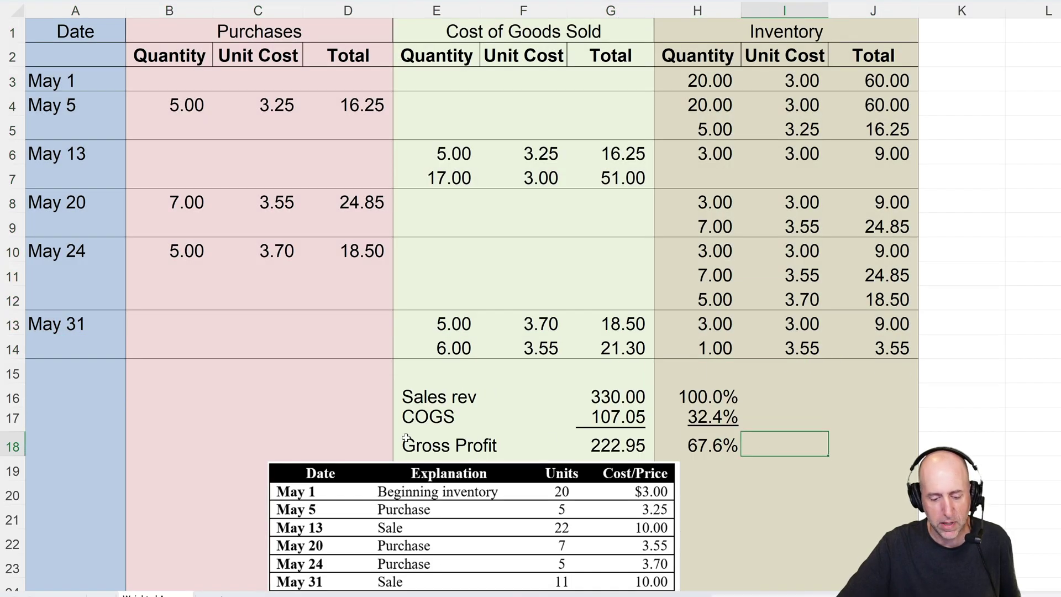
pyautogui.moveTo(420, 397); pyautogui.dragTo(712, 446)
pyautogui.click(553, 525)
pyautogui.moveTo(549, 523); pyautogui.dragTo(1044, 447)
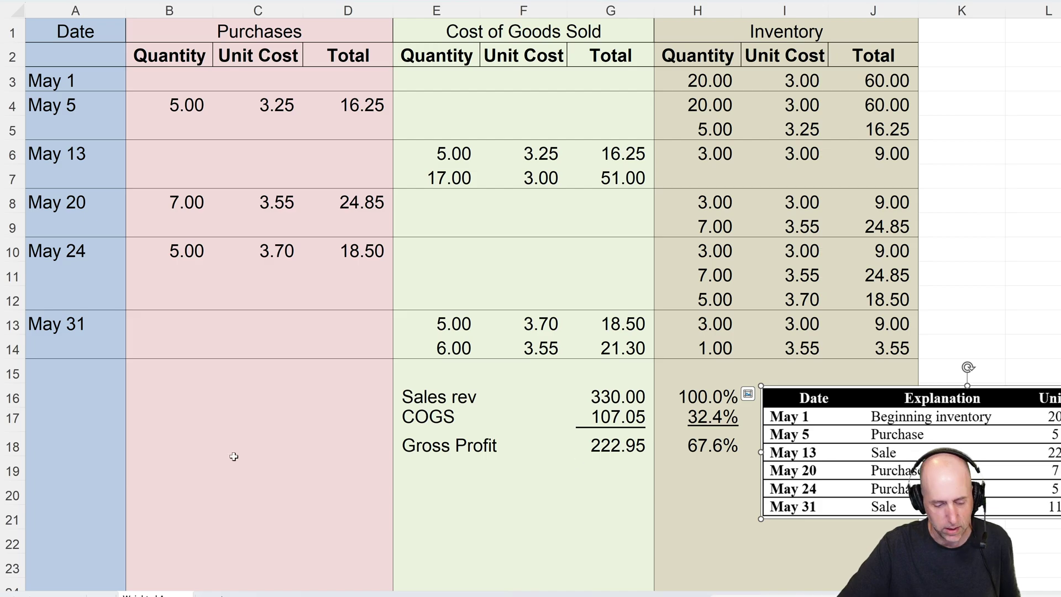
# - Remove the fill colour from the empty cells below the May 31 entry in columns A to D
pyautogui.moveTo(43, 375); pyautogui.dragTo(368, 579)
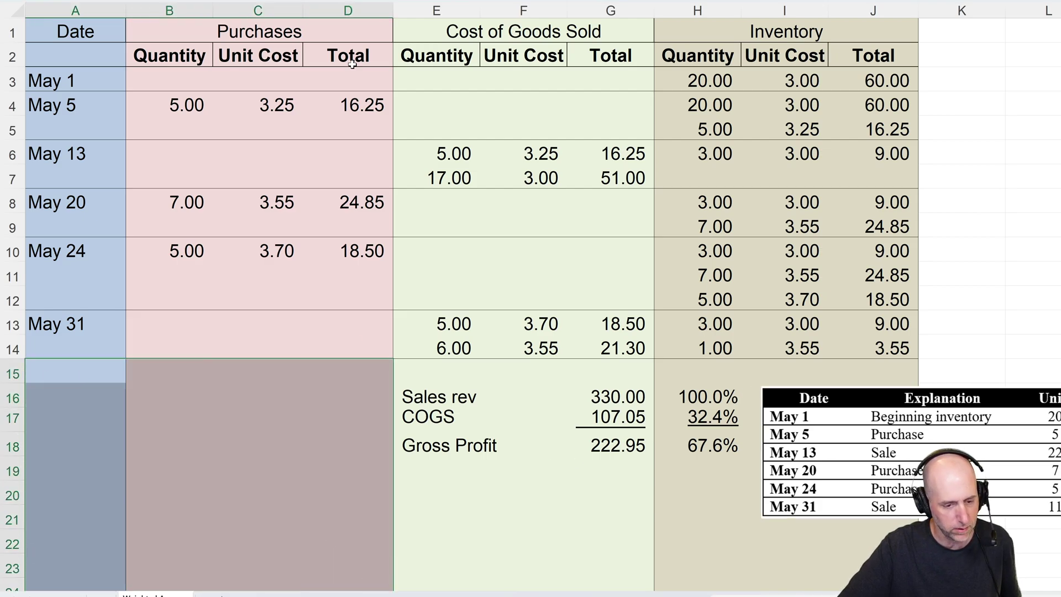
pyautogui.hotkey('alt', 'h')
pyautogui.press('h')
pyautogui.press('n')
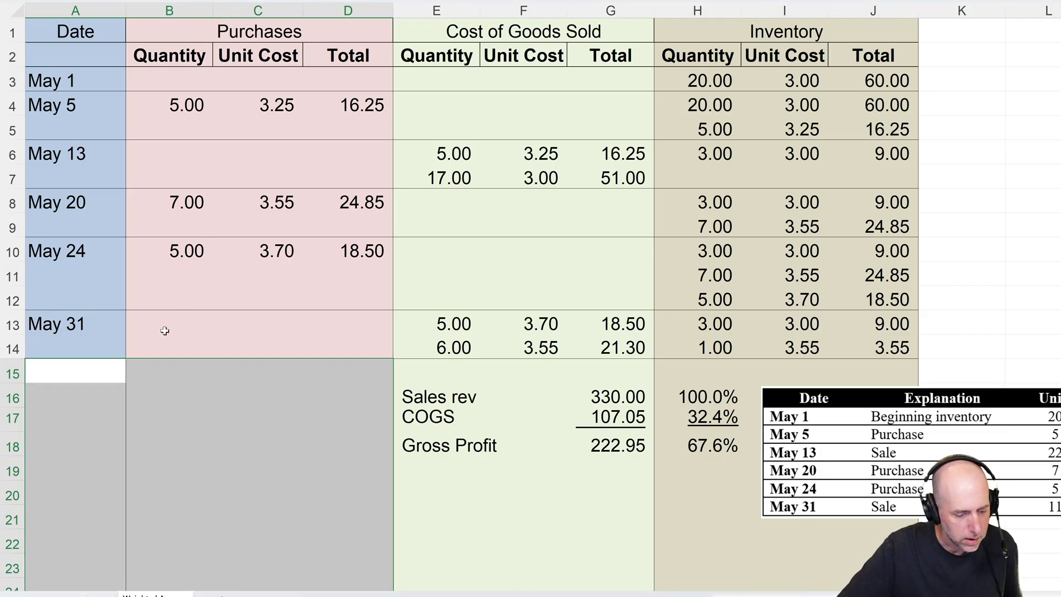
# - Record the May 24 journal entry in A16:D18, debiting Inventory 18.50 and crediting A/P (Cash) 18.50
pyautogui.click(161, 388)
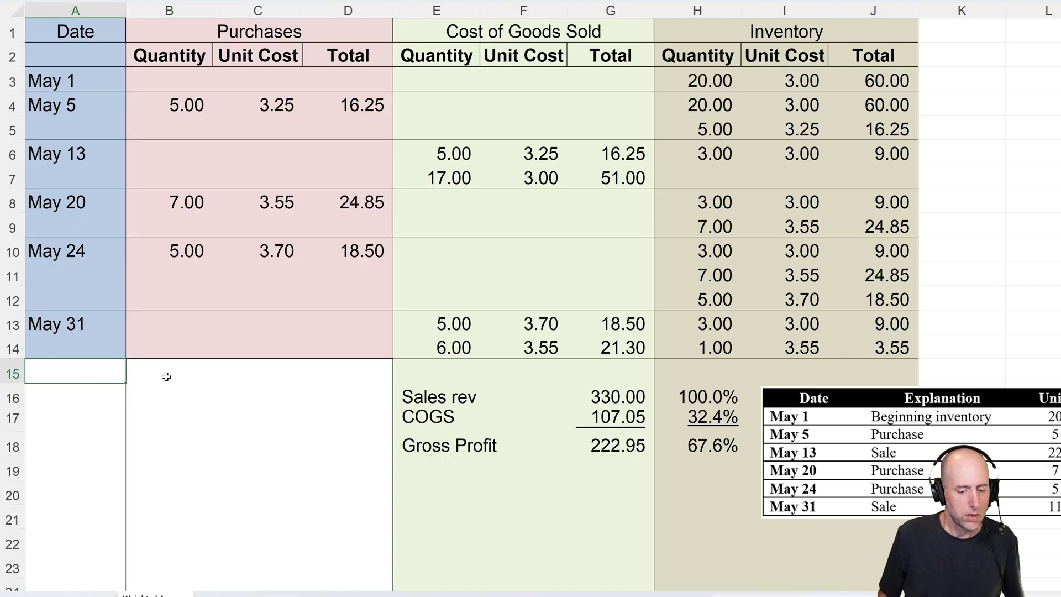
pyautogui.press('Down')
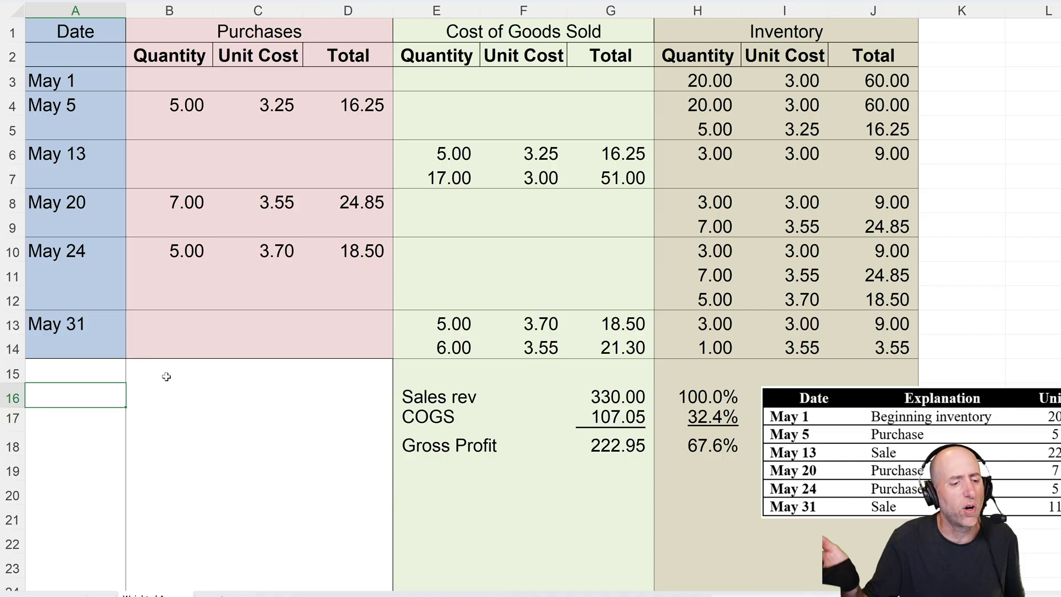
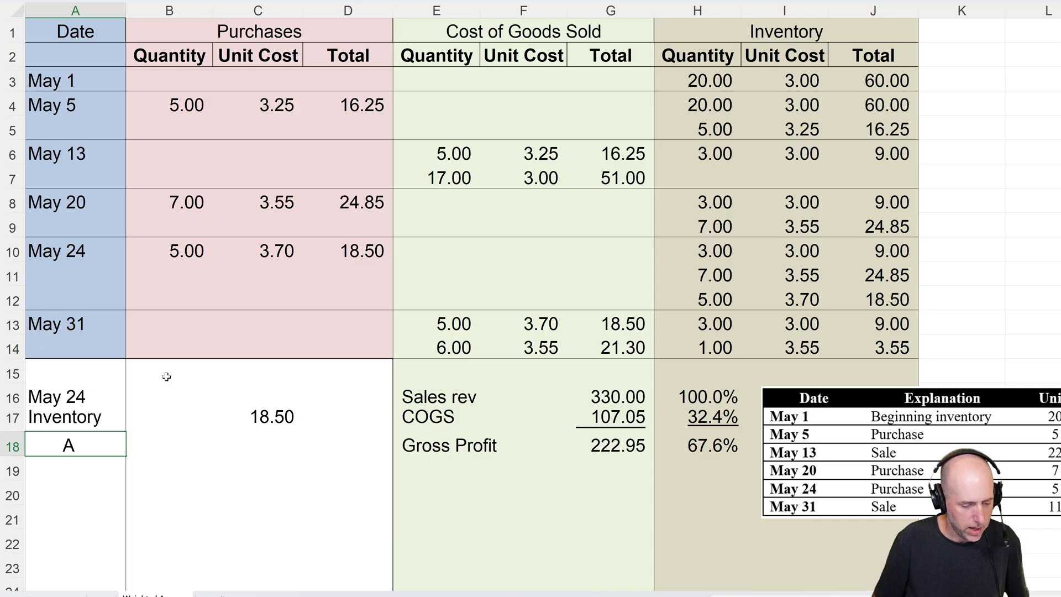
pyautogui.write('/P (Cahs')
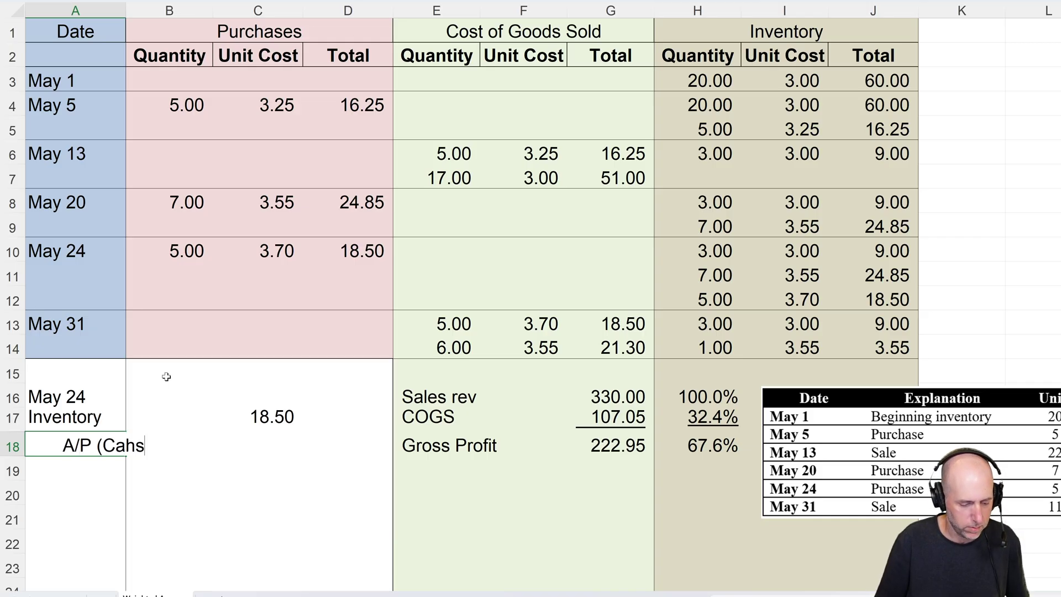
pyautogui.press('BackSpace')
pyautogui.press('BackSpace')
pyautogui.write('sh)')
pyautogui.press('Tab')
pyautogui.press('Tab')
pyautogui.press('Tab')
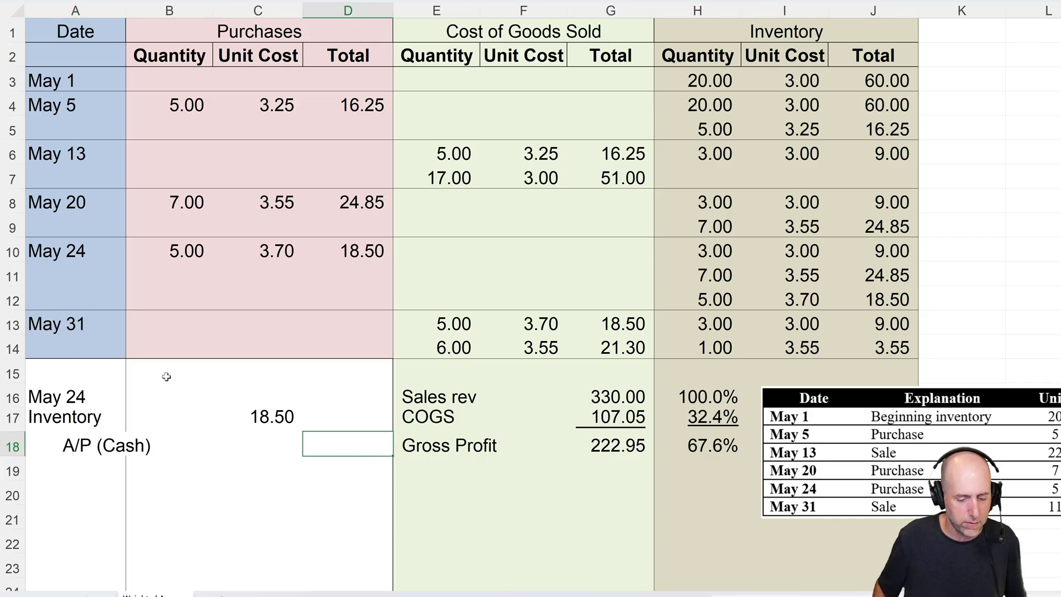
pyautogui.write('18.5')
pyautogui.press('Return')
# - Enter May 31 as text in A19 to head the second journal entry
pyautogui.press('Left')
pyautogui.press('Left')
pyautogui.press('Up')
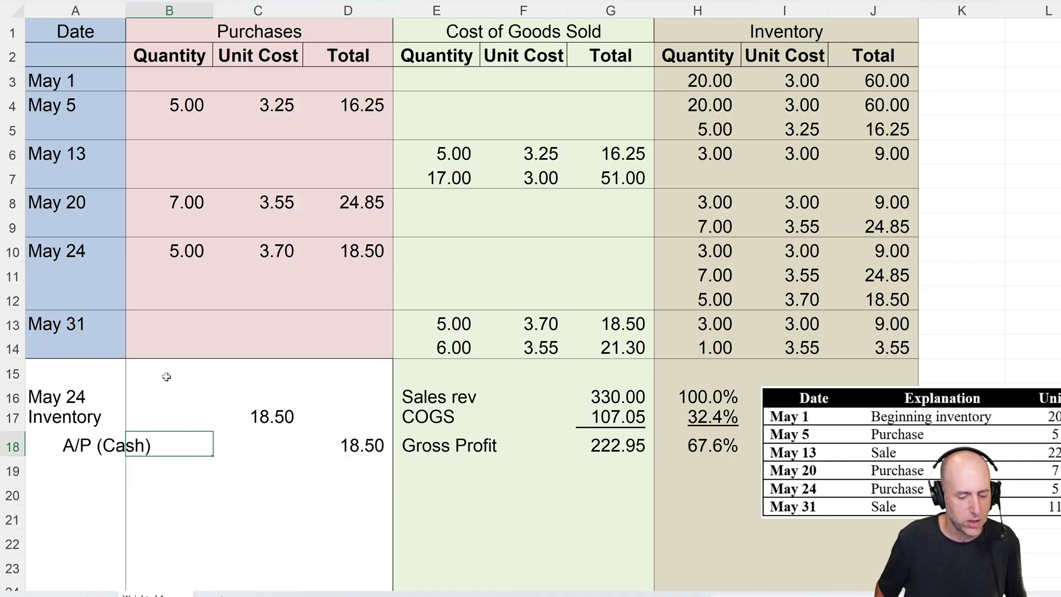
pyautogui.press('Right')
pyautogui.press('Up')
pyautogui.press('Left')
pyautogui.press('Down')
pyautogui.press('Down')
pyautogui.press('Left')
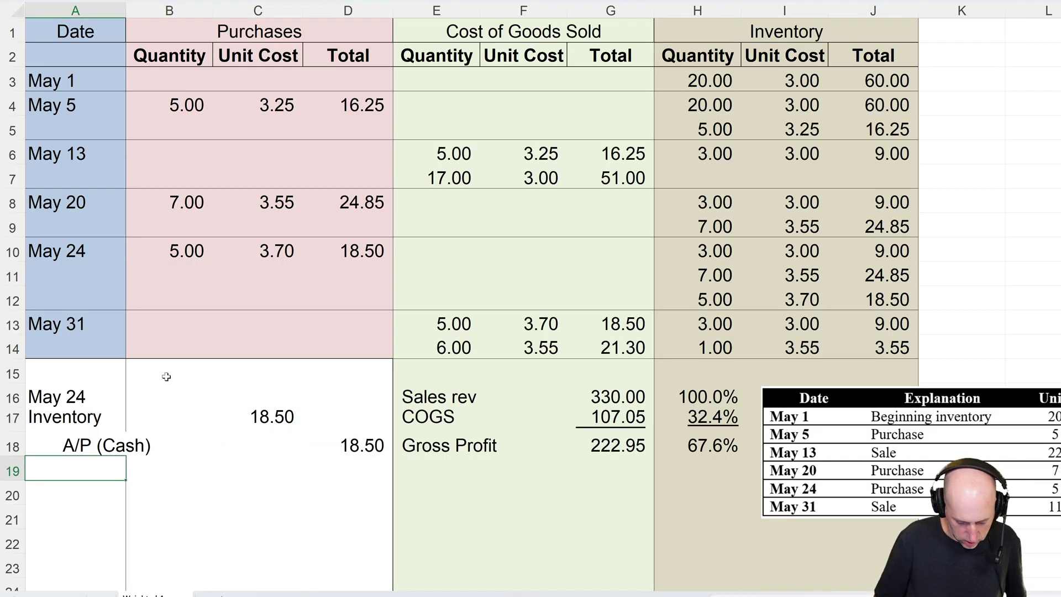
pyautogui.write('May 31')
pyautogui.press('Return')
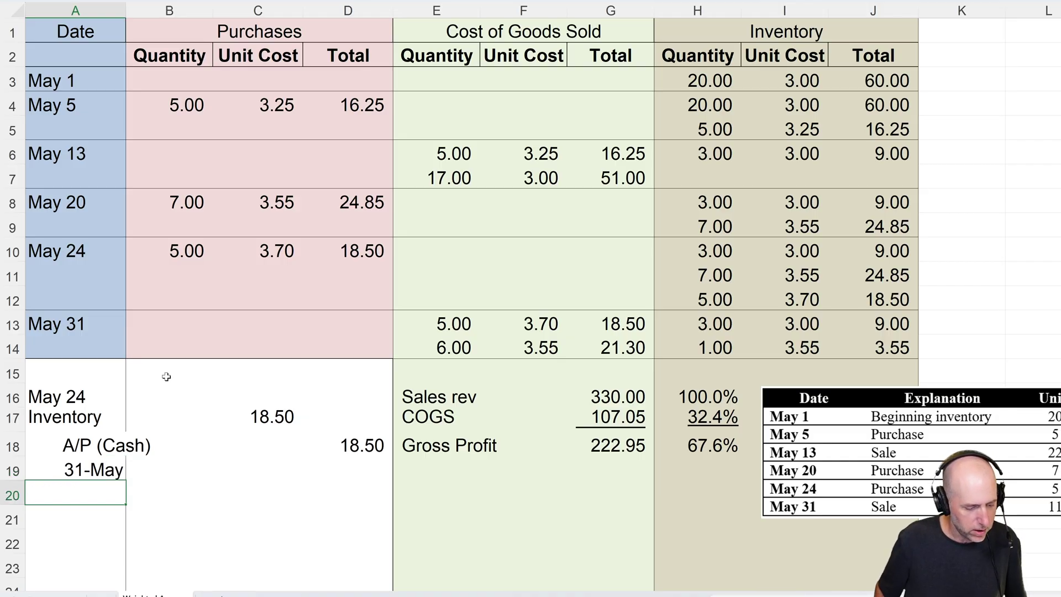
pyautogui.press('Up')
pyautogui.write("'May 31")
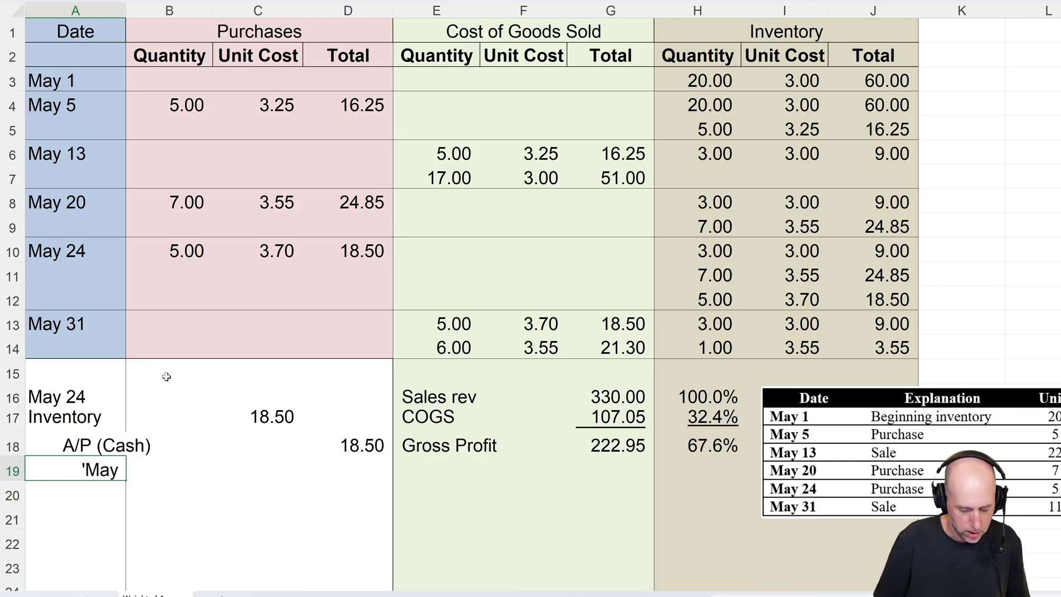
pyautogui.press('Return')
# - Enter A/R (Cash) in A20 as the debit account of the May 31 sale
pyautogui.write('Cas')
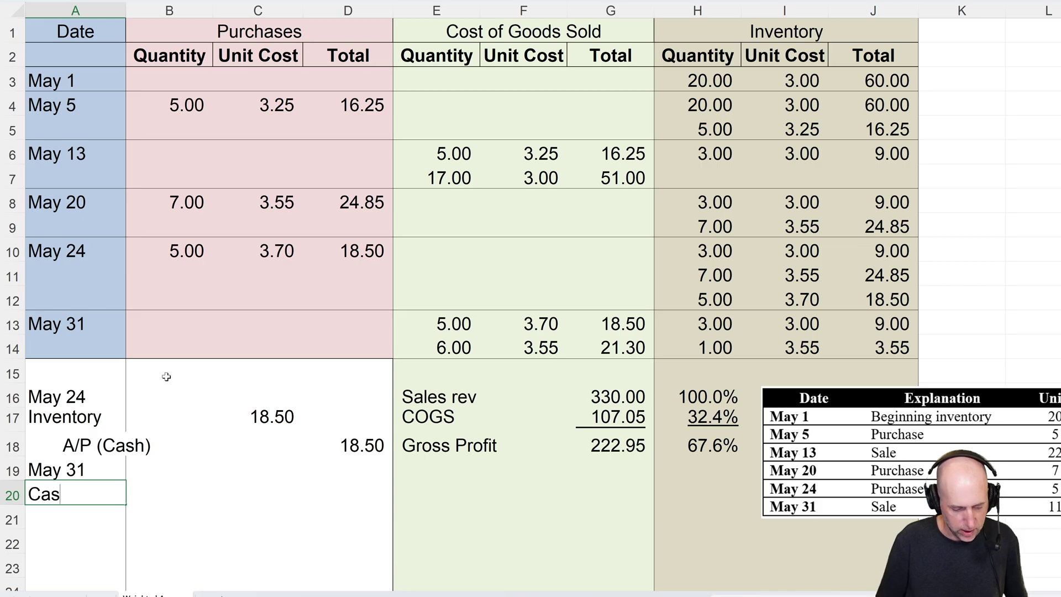
pyautogui.press('BackSpace')
pyautogui.press('BackSpace')
pyautogui.press('BackSpace')
pyautogui.write('A/R')
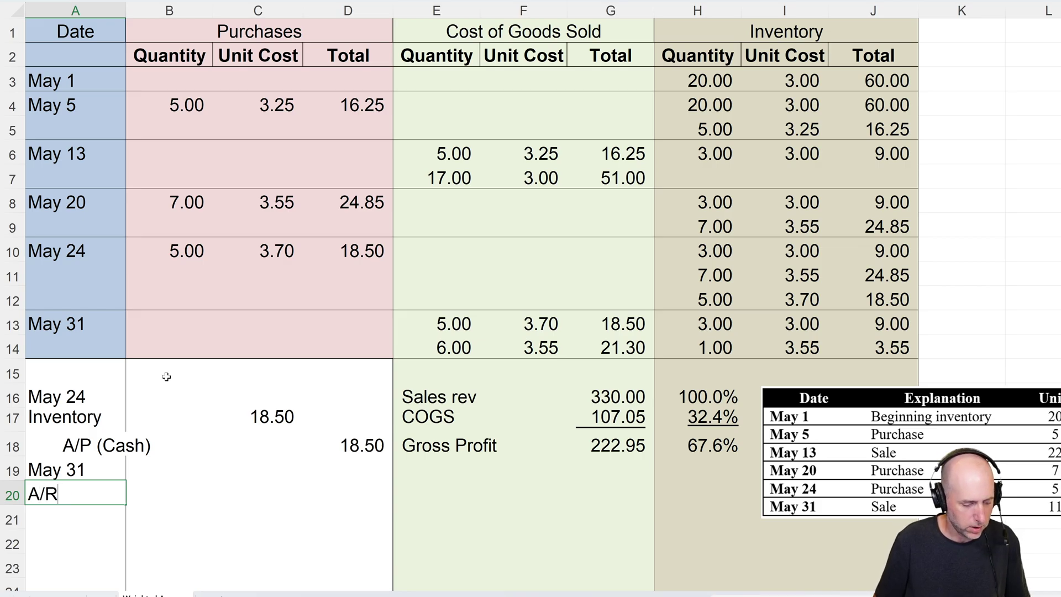
pyautogui.write(' (Cash')
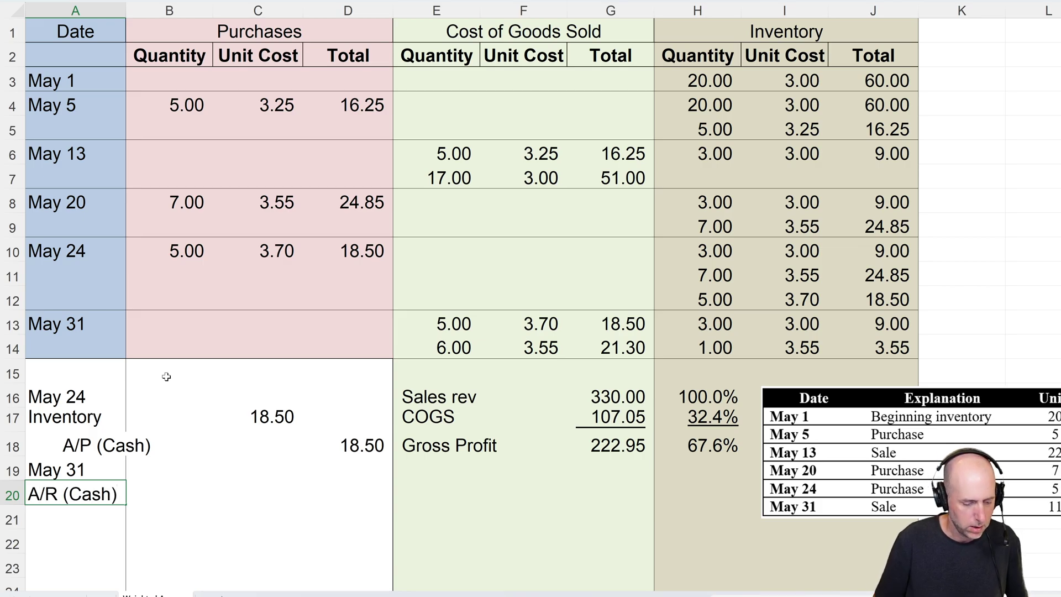
pyautogui.press('Up')
pyautogui.press('Right')
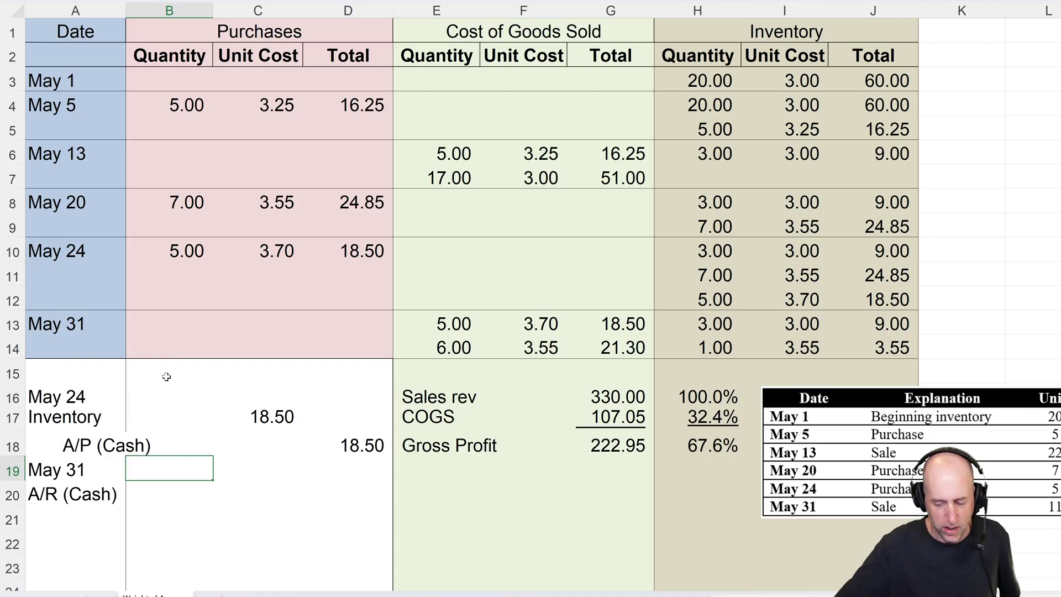
# - Check the May 31 sale in the transaction table picture and enter the A/R (Cash) debit of 110 in C20
pyautogui.click(773, 442)
pyautogui.moveTo(821, 445); pyautogui.dragTo(537, 402)
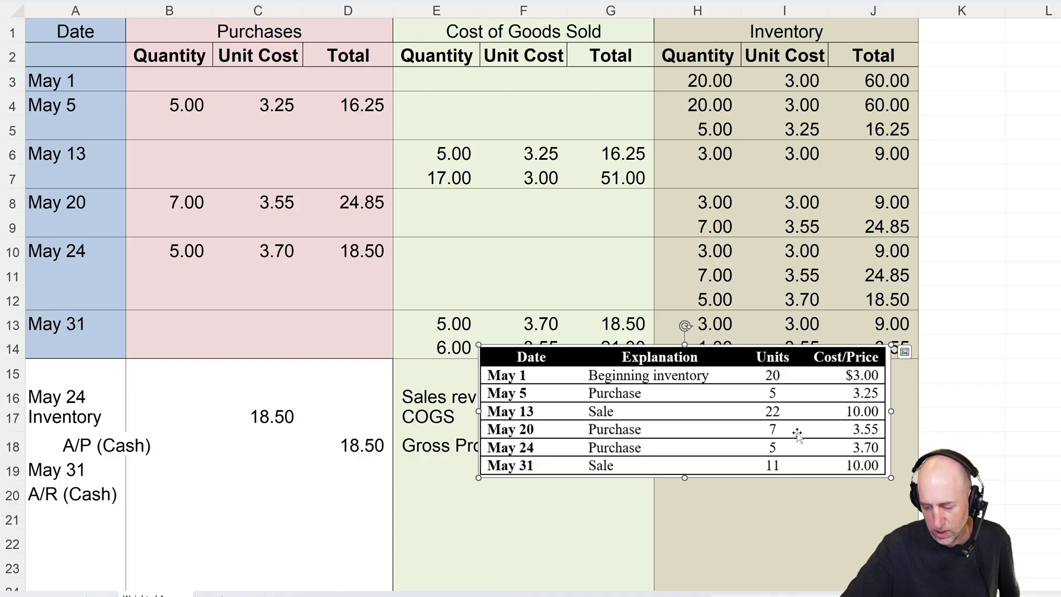
pyautogui.moveTo(776, 422); pyautogui.dragTo(1057, 467)
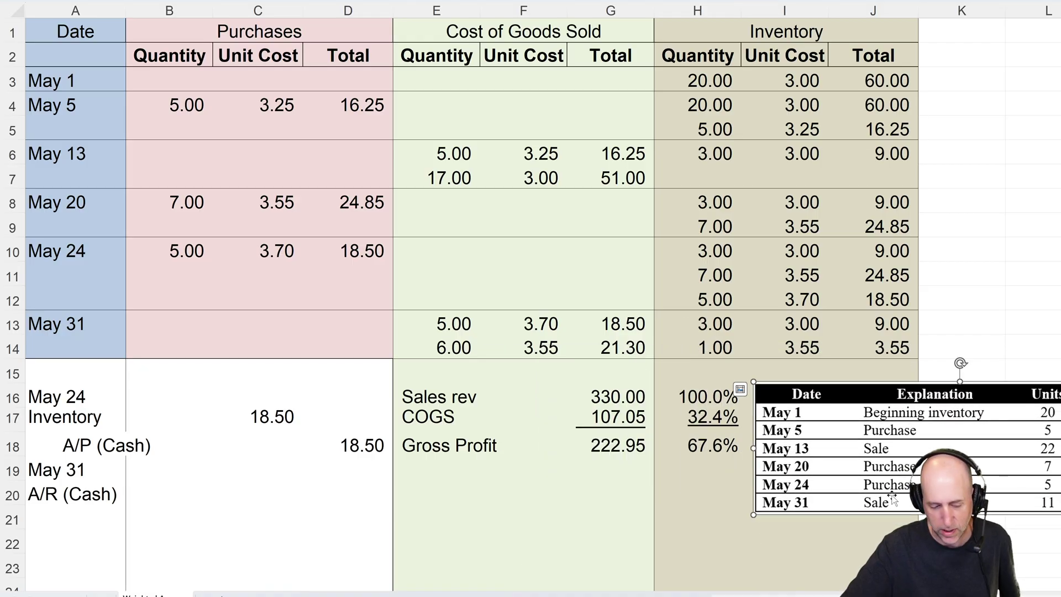
pyautogui.click(348, 531)
pyautogui.click(263, 488)
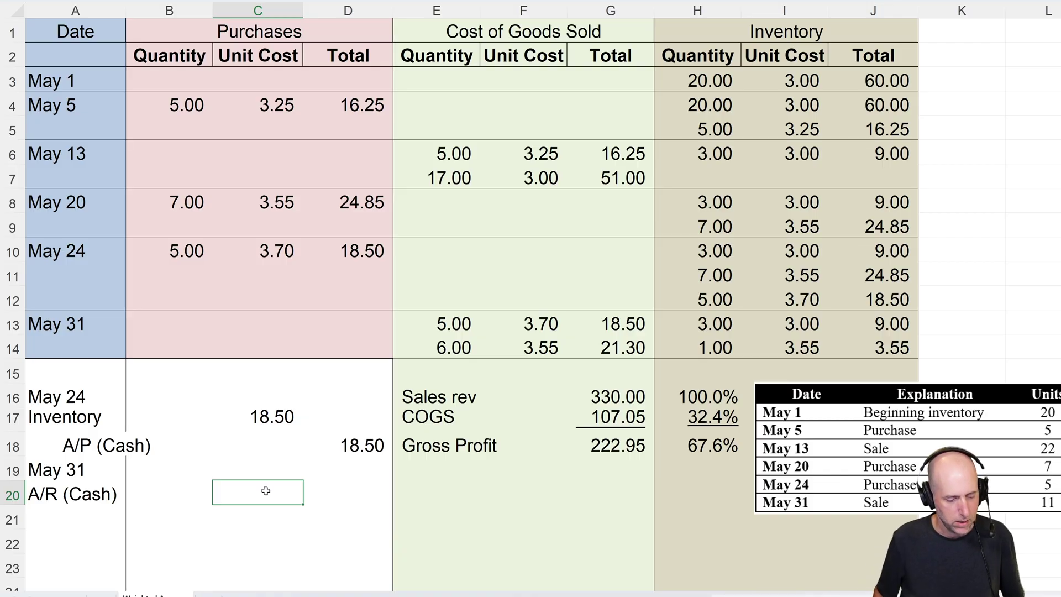
pyautogui.write('1')
pyautogui.write('10.0')
pyautogui.press('BackSpace')
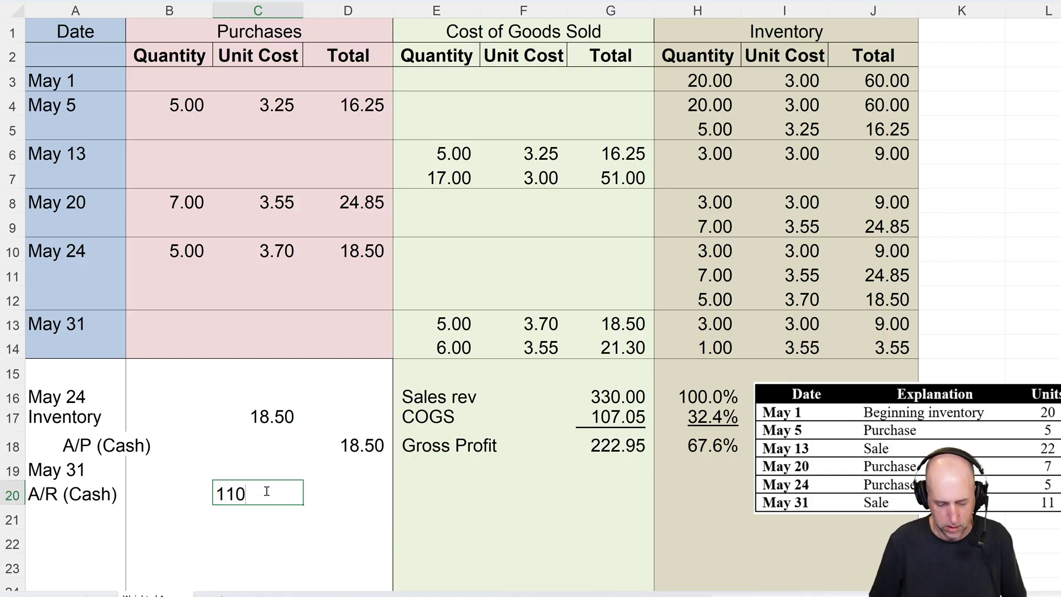
pyautogui.press('Return')
# - Add an indented Sales rev line in A21 and credit it 110 in D21
pyautogui.press('Home')
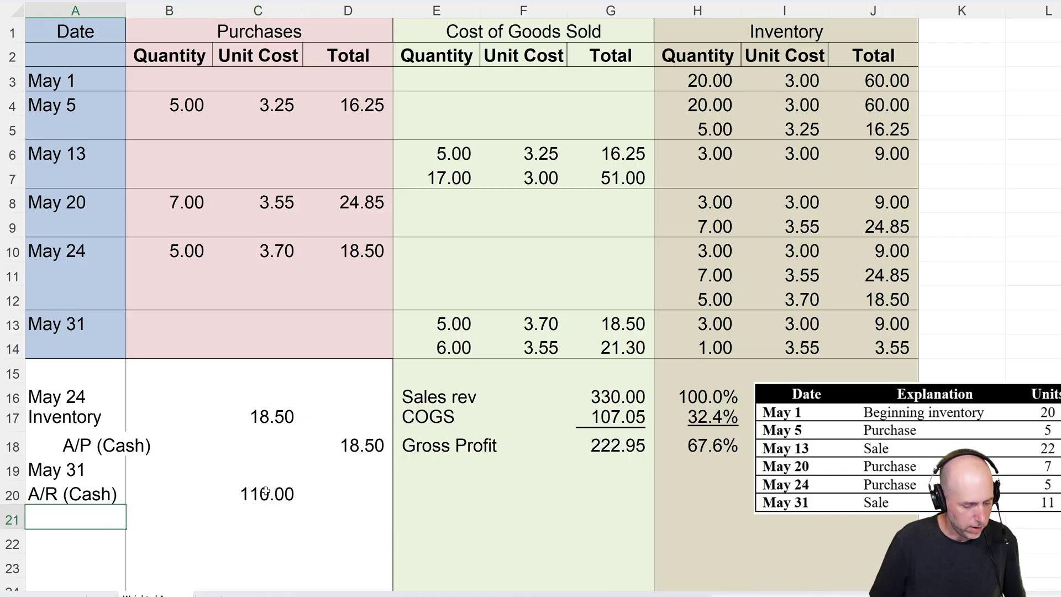
pyautogui.write('Sa;e')
pyautogui.press('BackSpace')
pyautogui.press('BackSpace')
pyautogui.press('BackSpace')
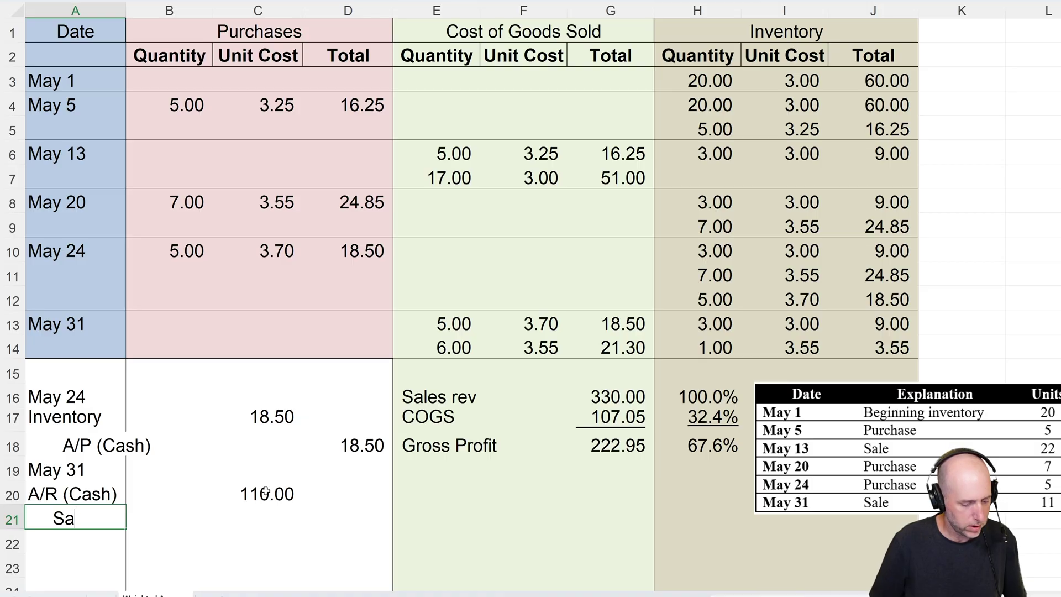
pyautogui.write('les rev')
pyautogui.press('Tab')
pyautogui.press('Tab')
pyautogui.press('Tab')
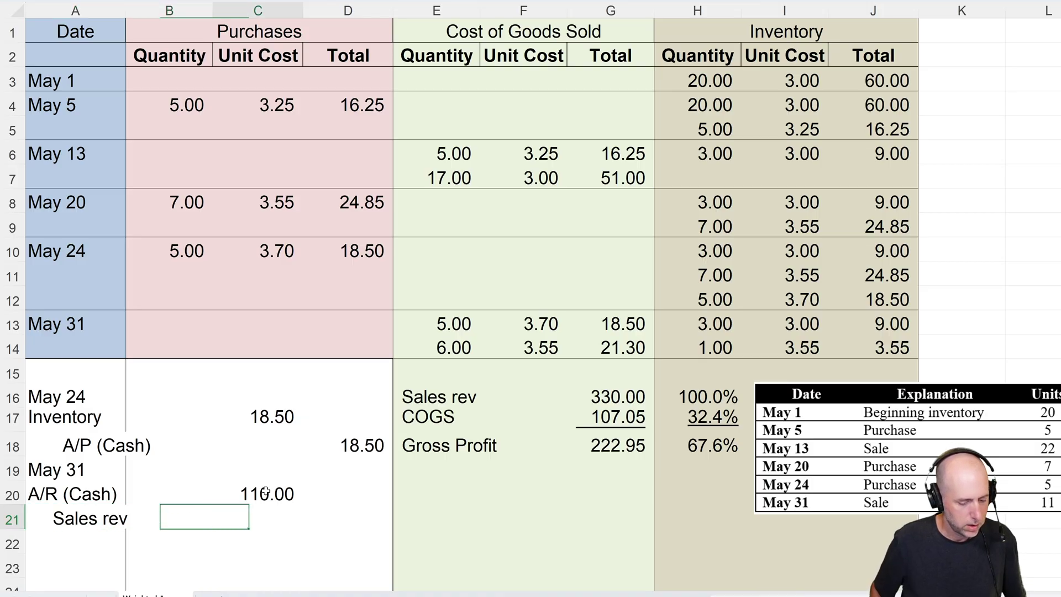
pyautogui.write('110')
pyautogui.press('Return')
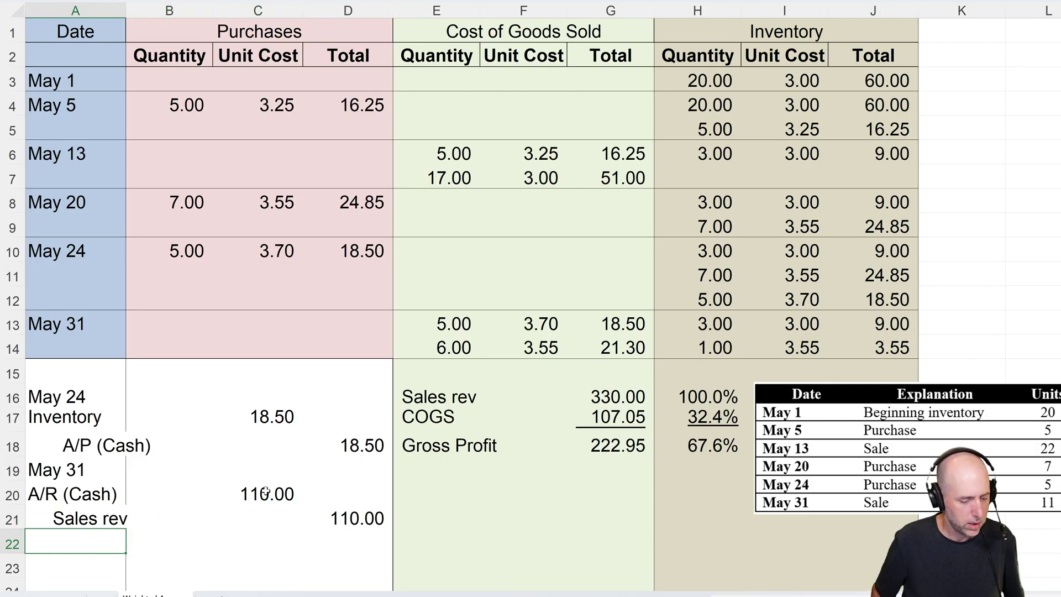
# - Enter COGS in A22 and an indented Inventory in A23 as the accounts for the cost side of the May 31 sale
pyautogui.write('COGS')
pyautogui.press('Return')
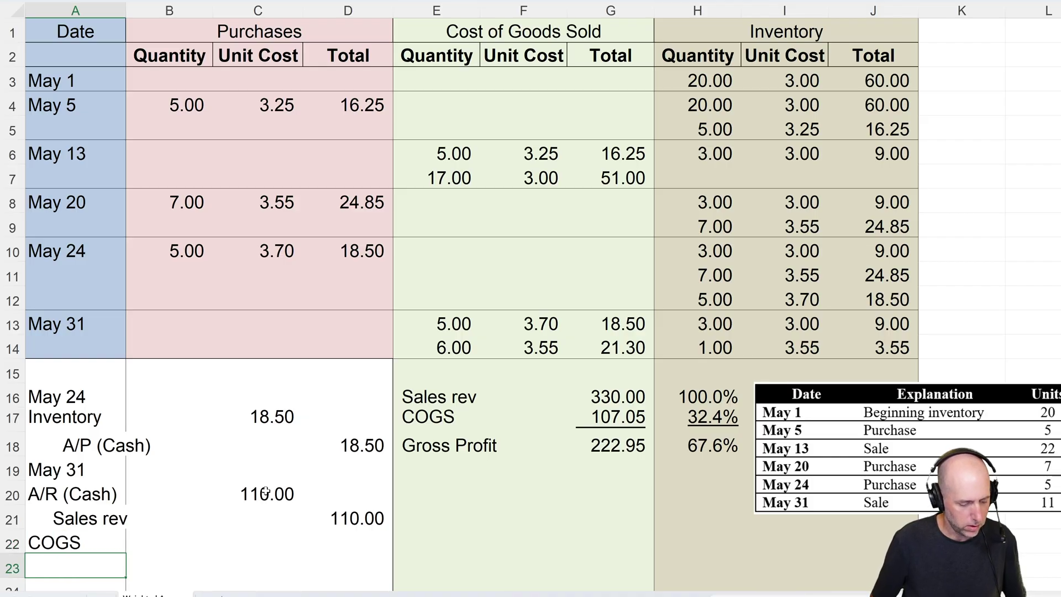
pyautogui.write('Om')
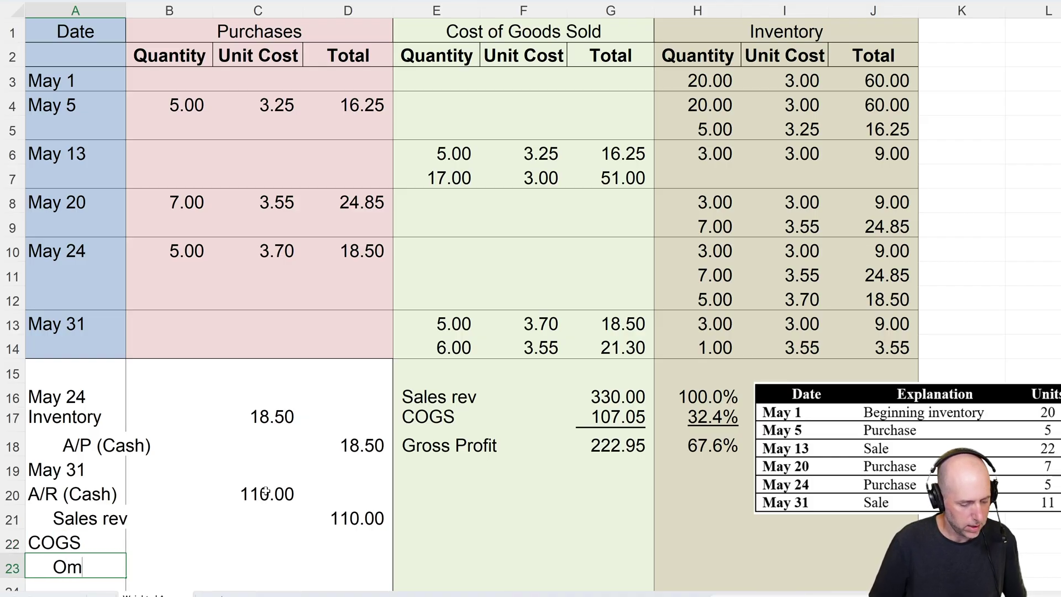
pyautogui.press('BackSpace')
pyautogui.press('BackSpace')
pyautogui.write('Inventor')
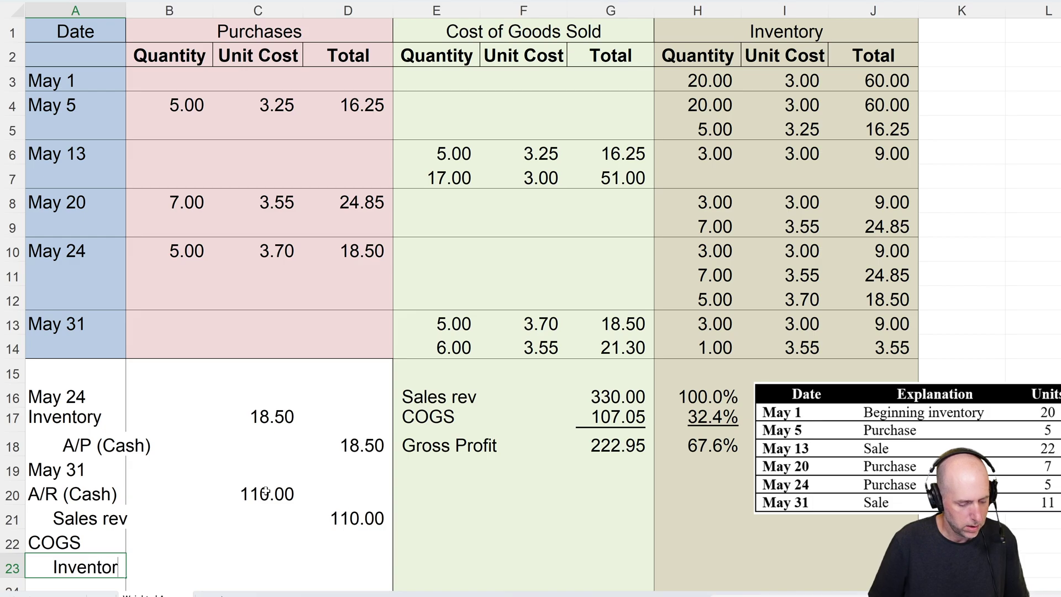
pyautogui.write('y')
# - Calculate the COGS debit in C22 as G13+G14, the sum of the May 31 cost of goods sold totals
pyautogui.press('Up')
pyautogui.press('Right')
pyautogui.press('Right')
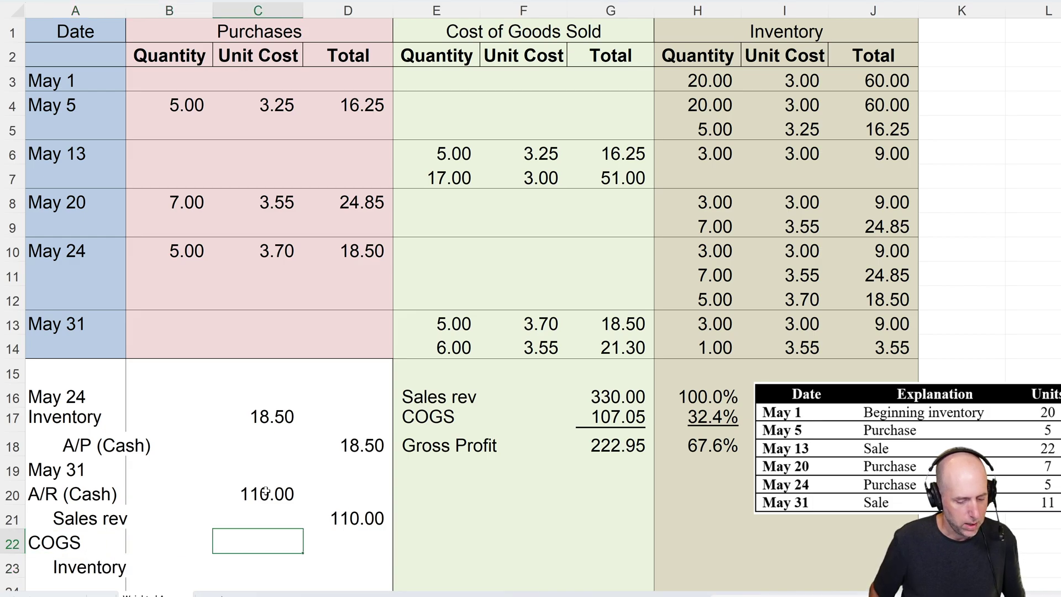
pyautogui.moveTo(619, 330); pyautogui.dragTo(618, 346)
pyautogui.click(88, 320)
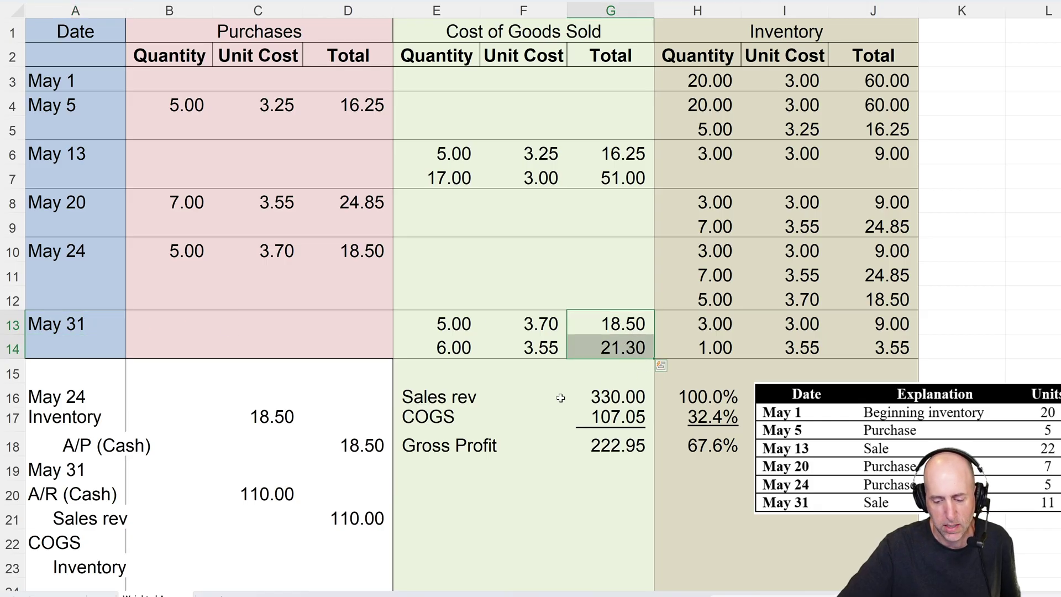
pyautogui.click(252, 543)
pyautogui.write('=')
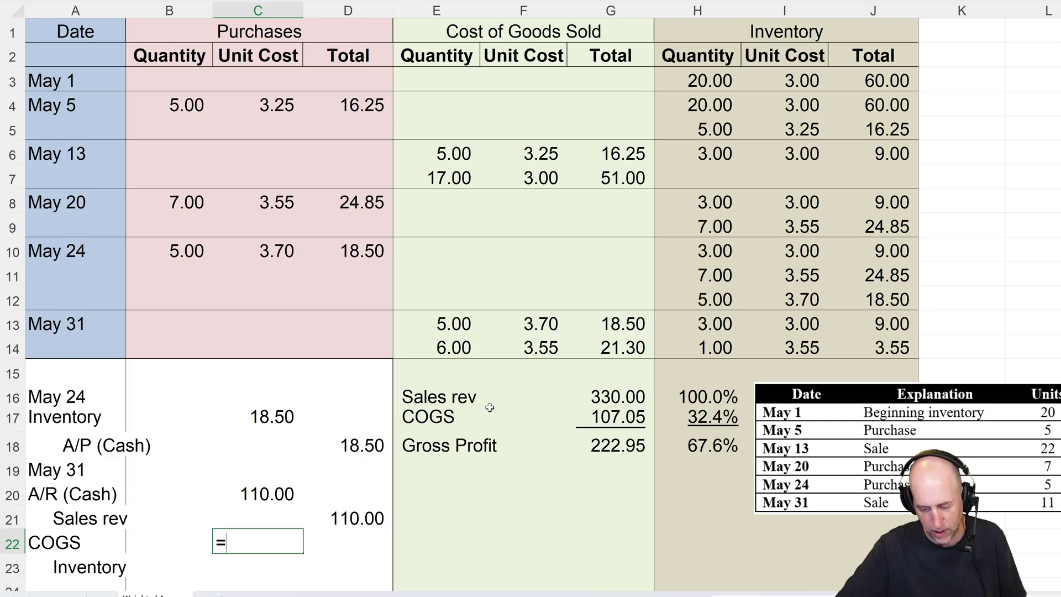
pyautogui.click(619, 330)
pyautogui.write('+')
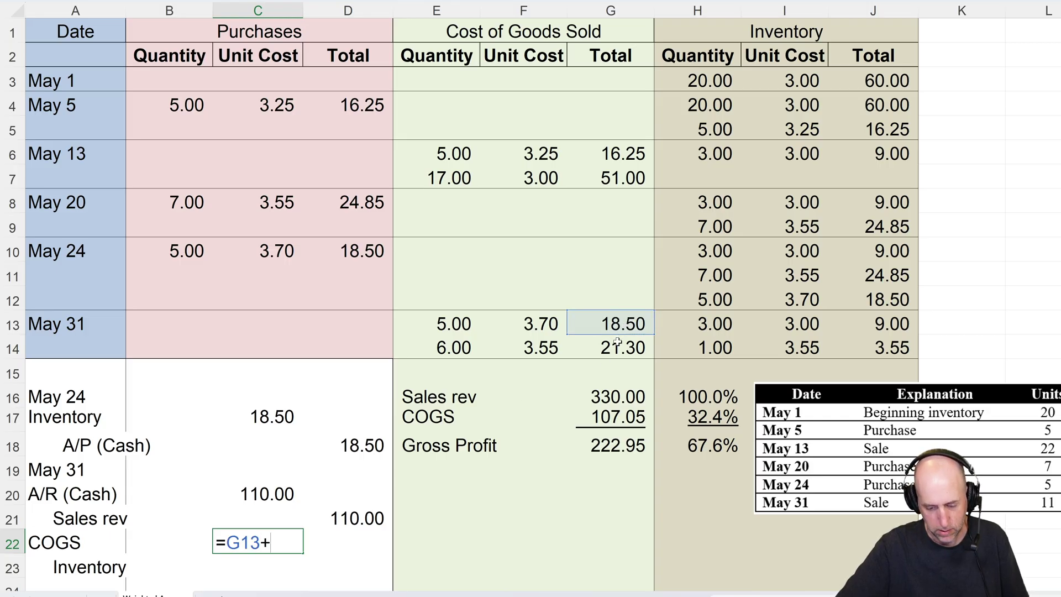
pyautogui.click(619, 343)
pyautogui.press('Return')
# - Set the Inventory credit in D23 equal to the COGS debit in C22
pyautogui.click(344, 544)
pyautogui.click(346, 562)
pyautogui.write('=')
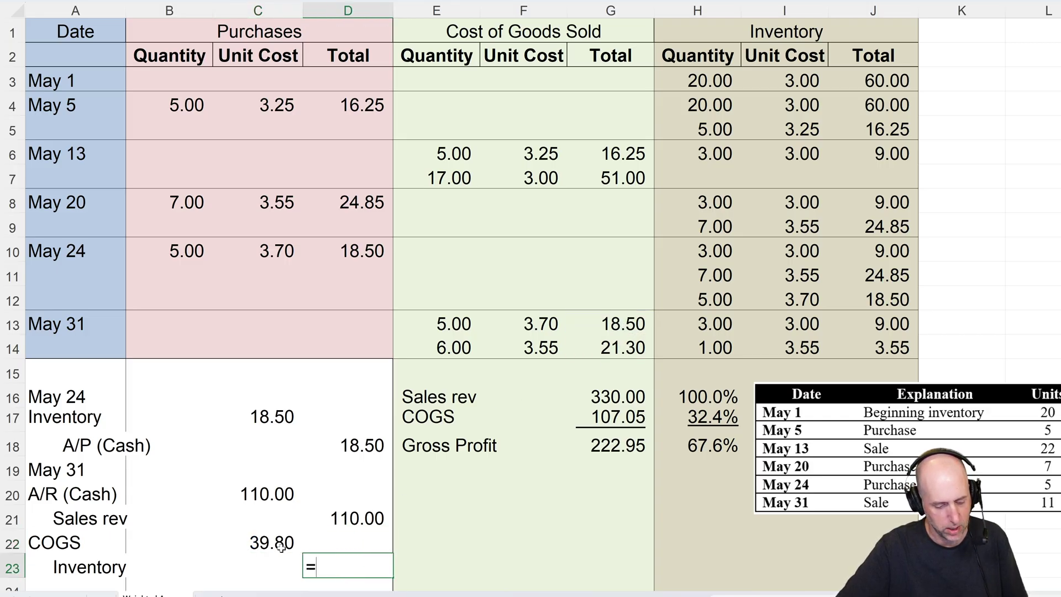
pyautogui.click(279, 546)
pyautogui.press('Return')
pyautogui.click(423, 516)
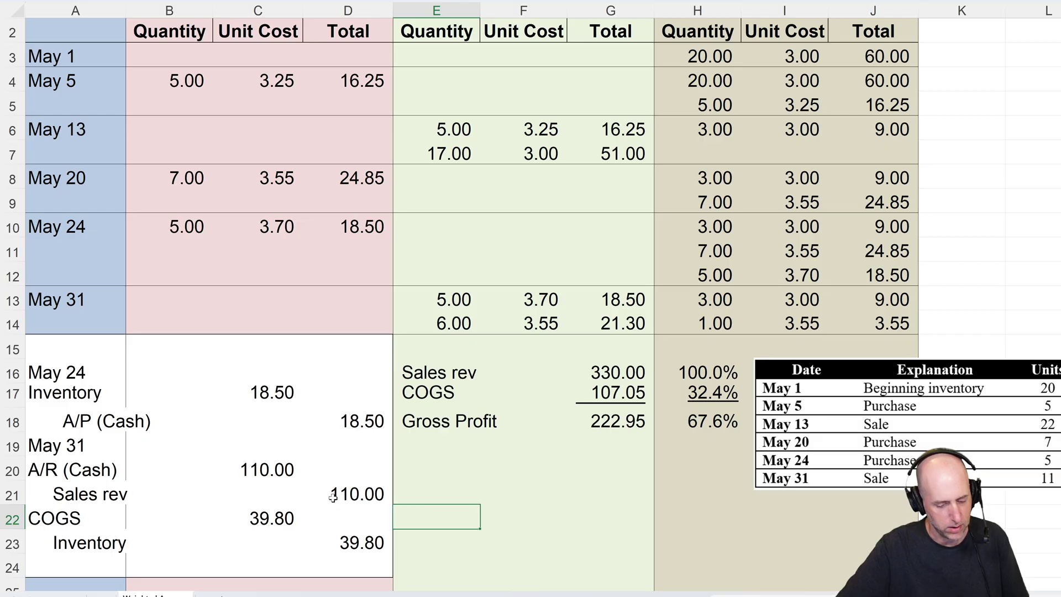
# - Review the May 5, May 20 and May 24 purchase rows alongside the May 24 journal entry
pyautogui.scroll(1, 333, 497)
pyautogui.click(412, 207)
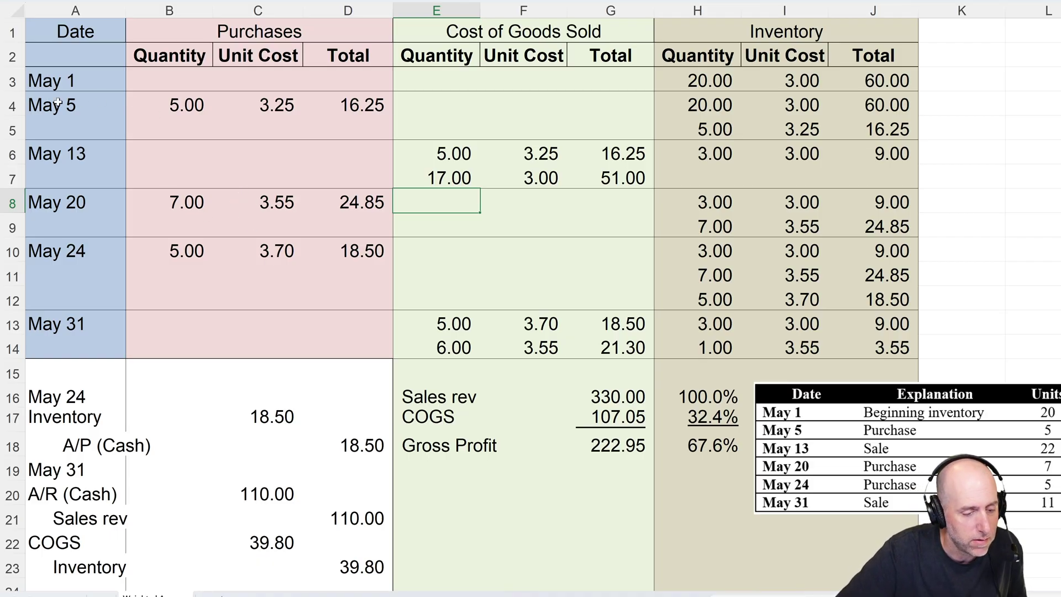
pyautogui.click(361, 104)
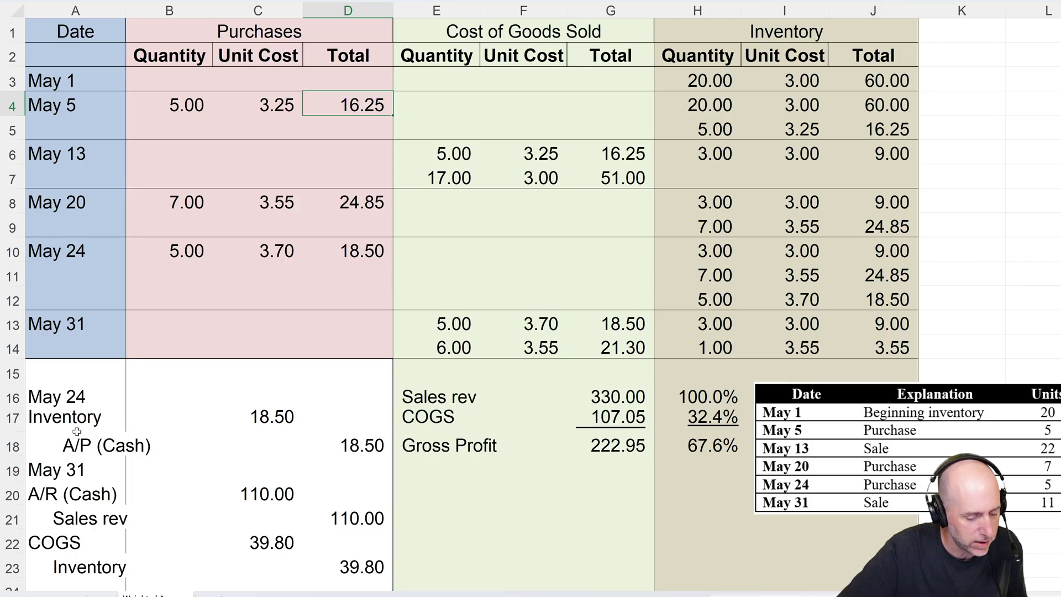
pyautogui.moveTo(54, 407); pyautogui.dragTo(348, 445)
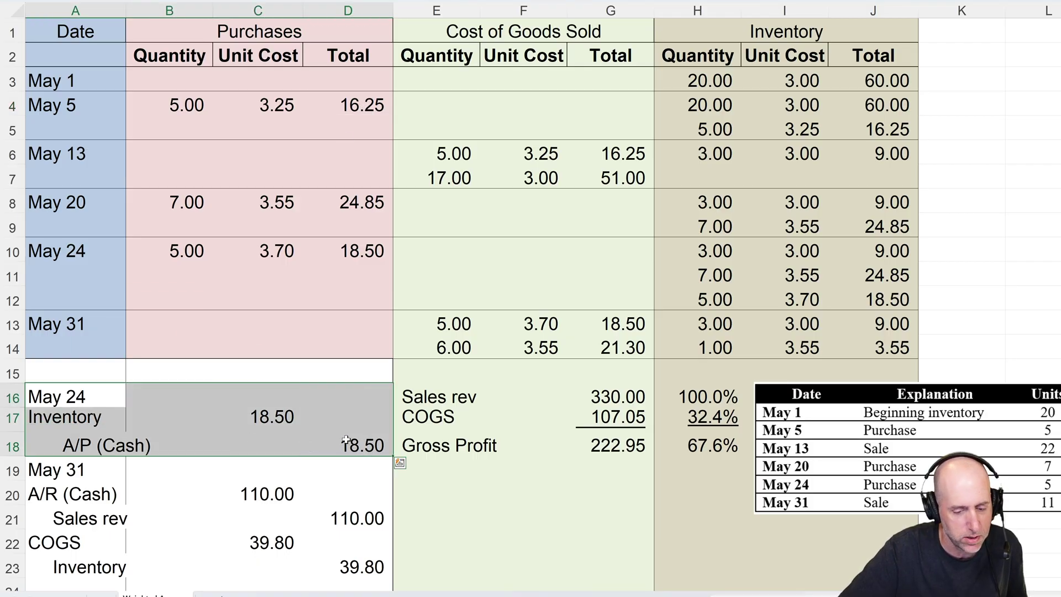
pyautogui.moveTo(89, 207); pyautogui.dragTo(350, 219)
pyautogui.click(354, 207)
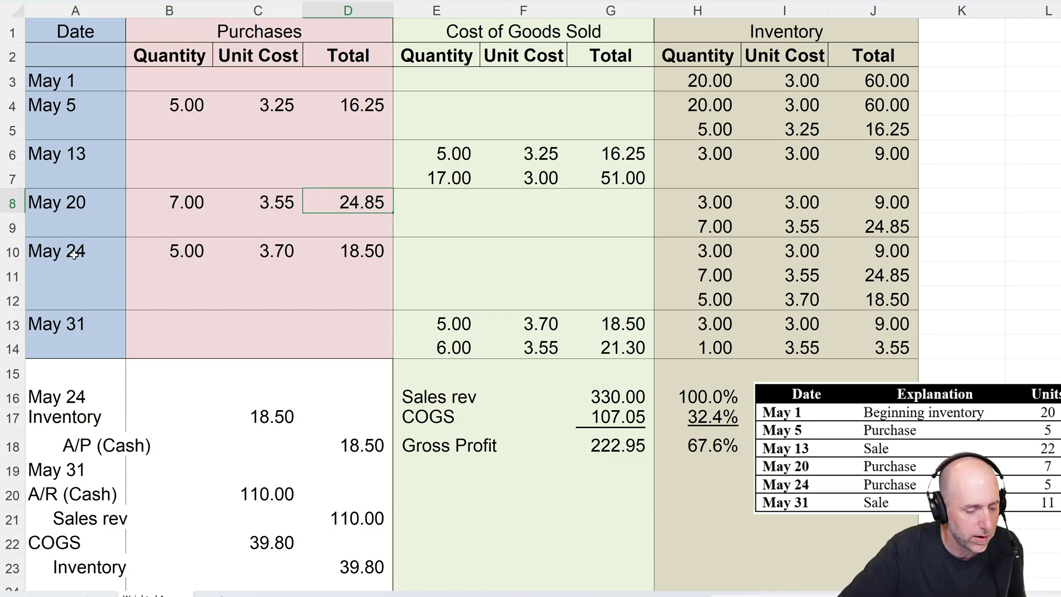
pyautogui.moveTo(74, 256); pyautogui.dragTo(334, 257)
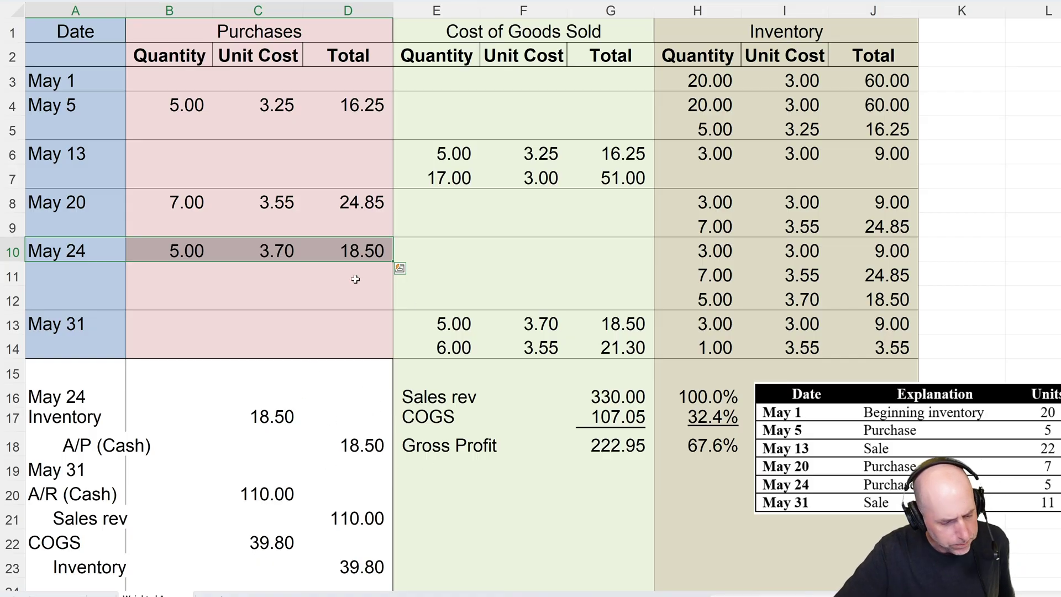
# - Compare the May 13 sale's cost rows and sale price with the May 31 entry, and review both journal entries in A16:D23
pyautogui.click(156, 175)
pyautogui.moveTo(78, 153); pyautogui.dragTo(645, 183)
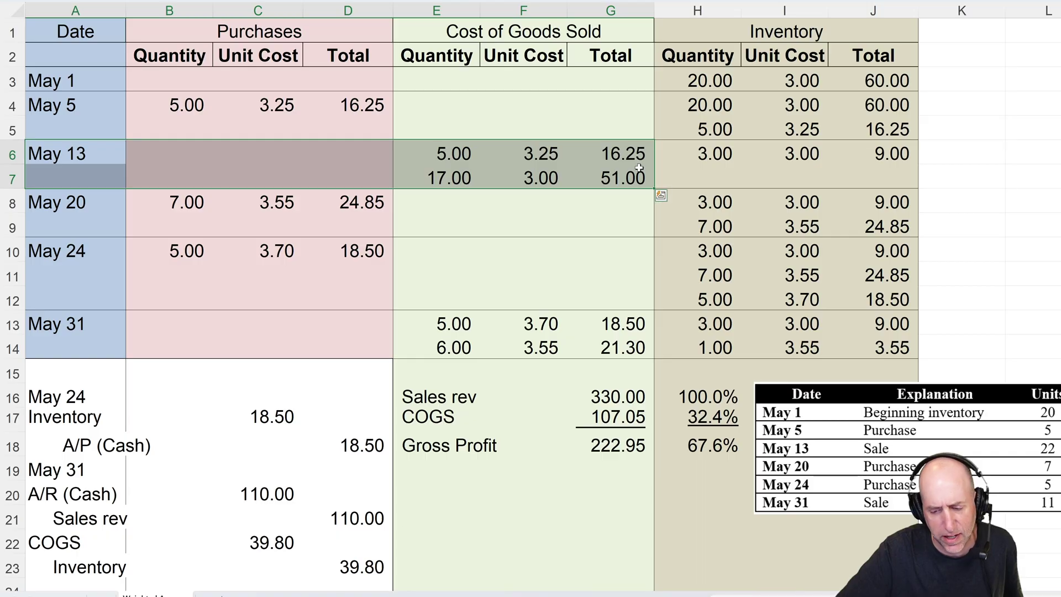
pyautogui.hscroll(4, 753, 474)
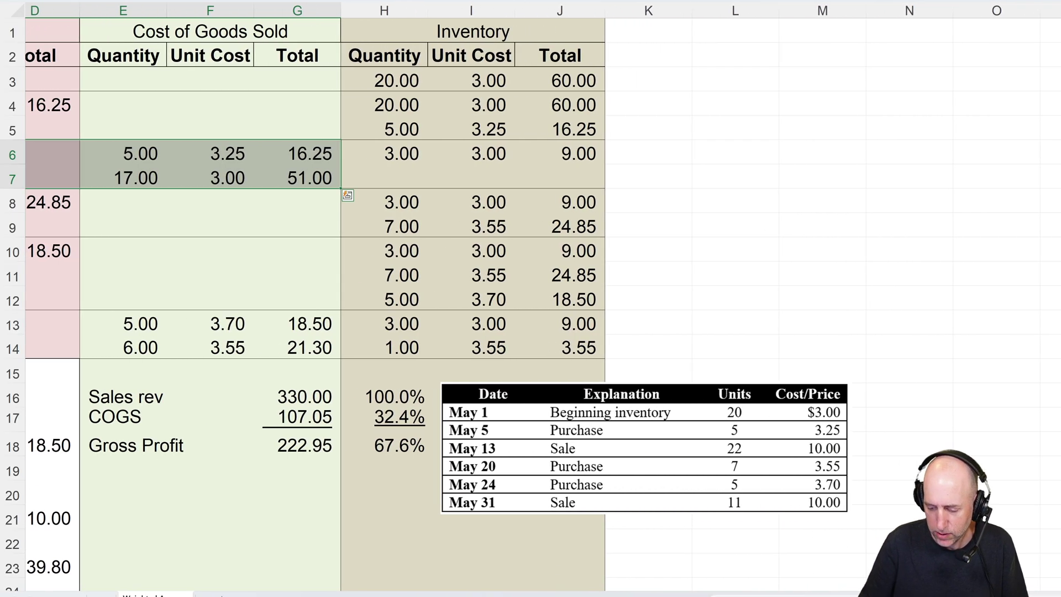
pyautogui.hscroll(-4, 523, 297)
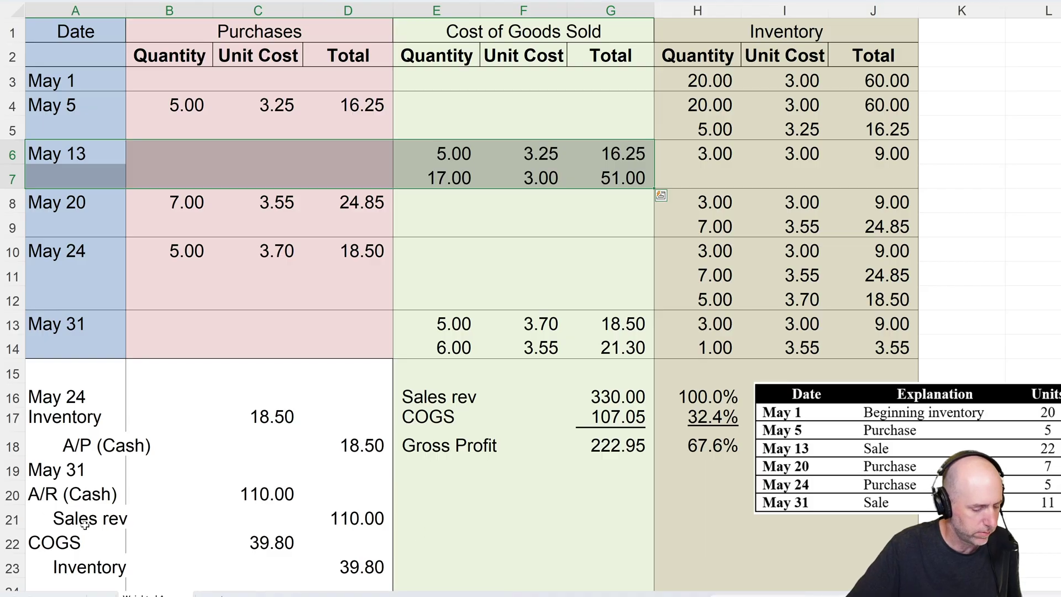
pyautogui.click(268, 496)
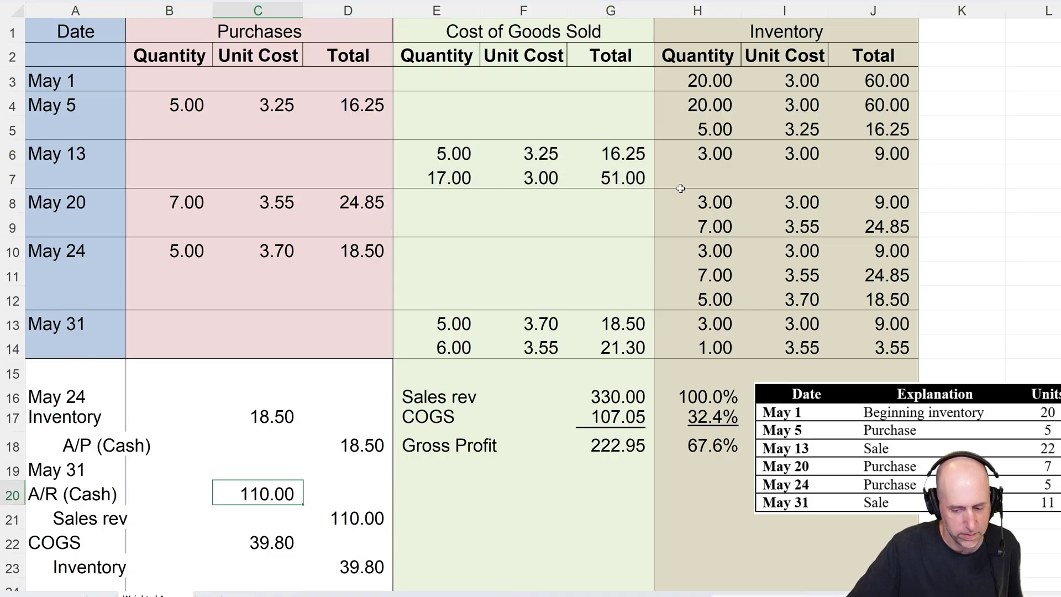
pyautogui.moveTo(637, 153); pyautogui.dragTo(634, 179)
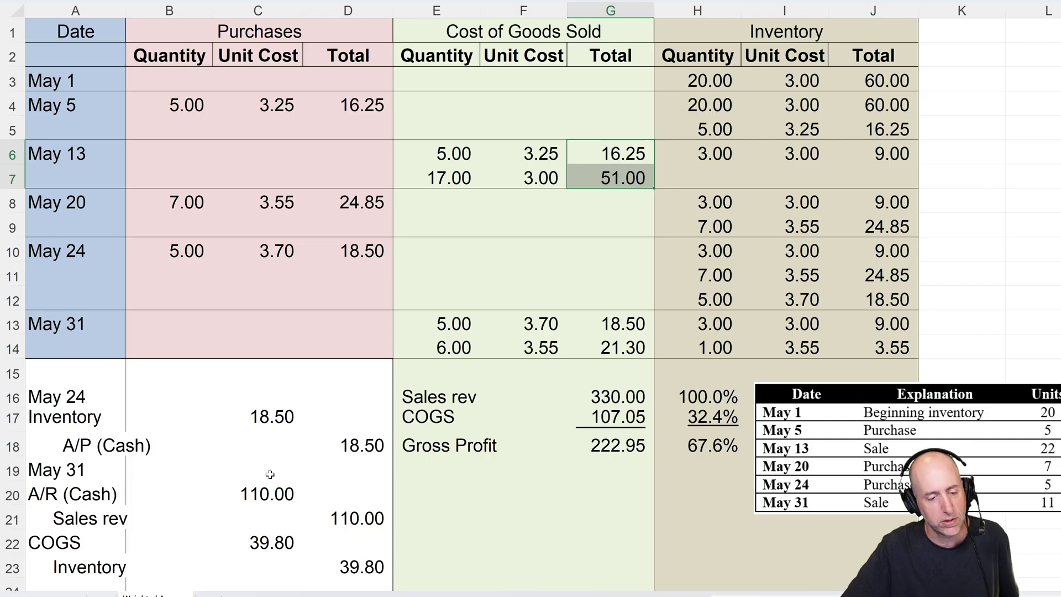
pyautogui.click(351, 291)
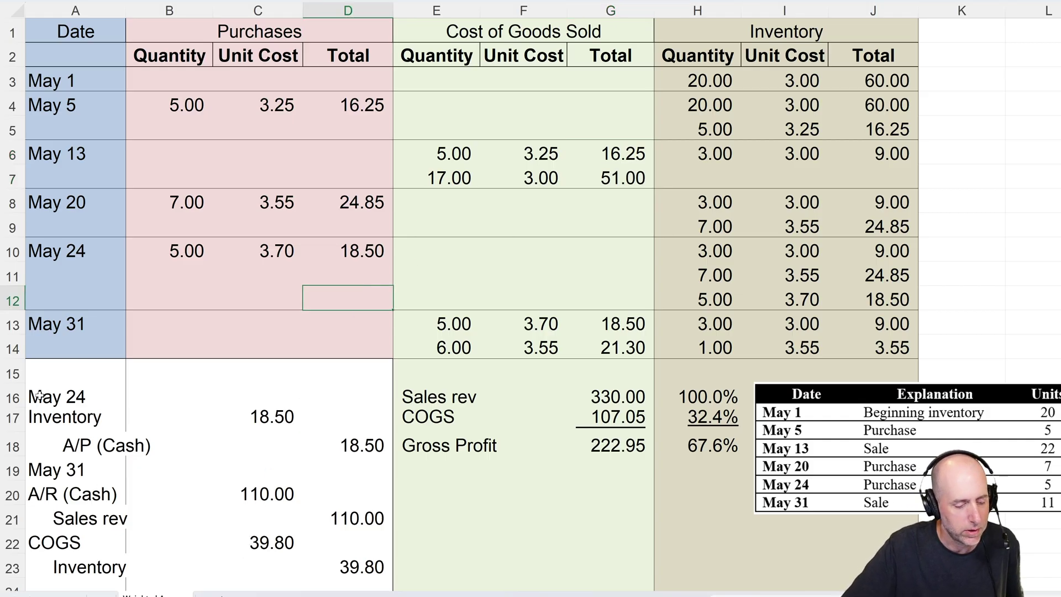
pyautogui.moveTo(39, 393); pyautogui.dragTo(350, 562)
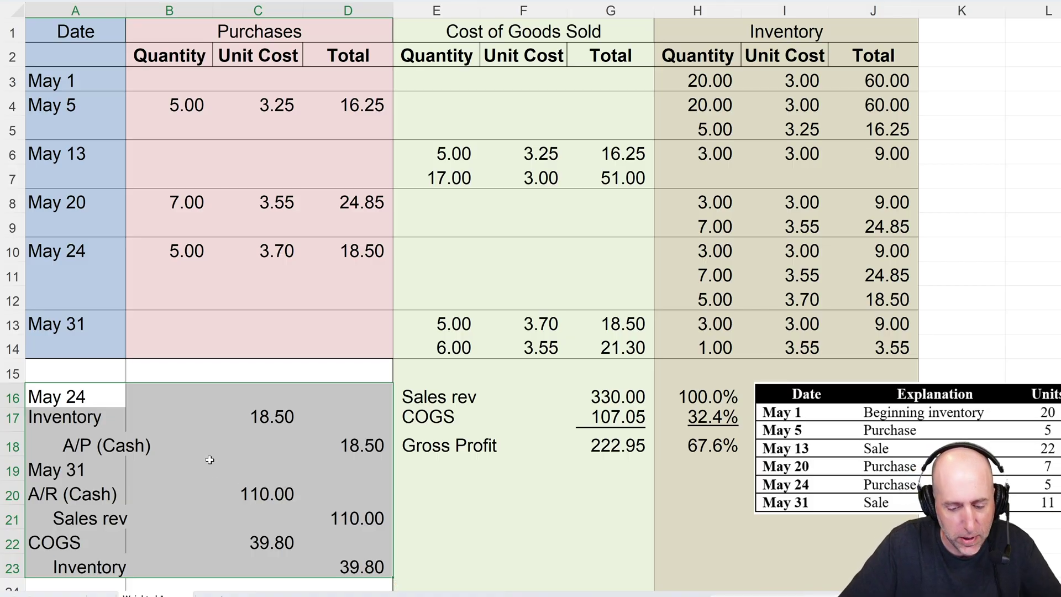
pyautogui.click(320, 319)
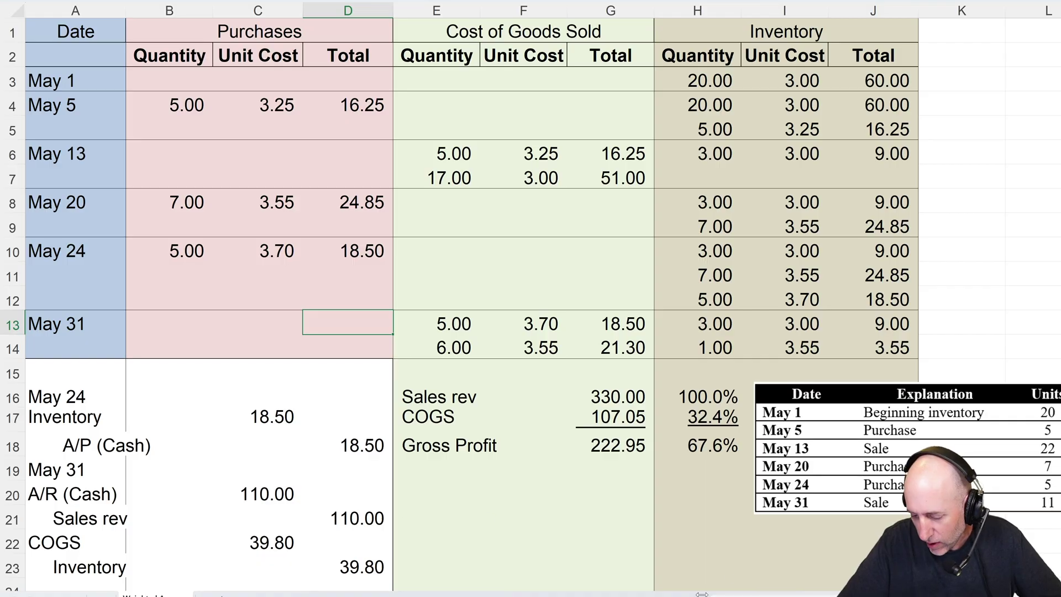